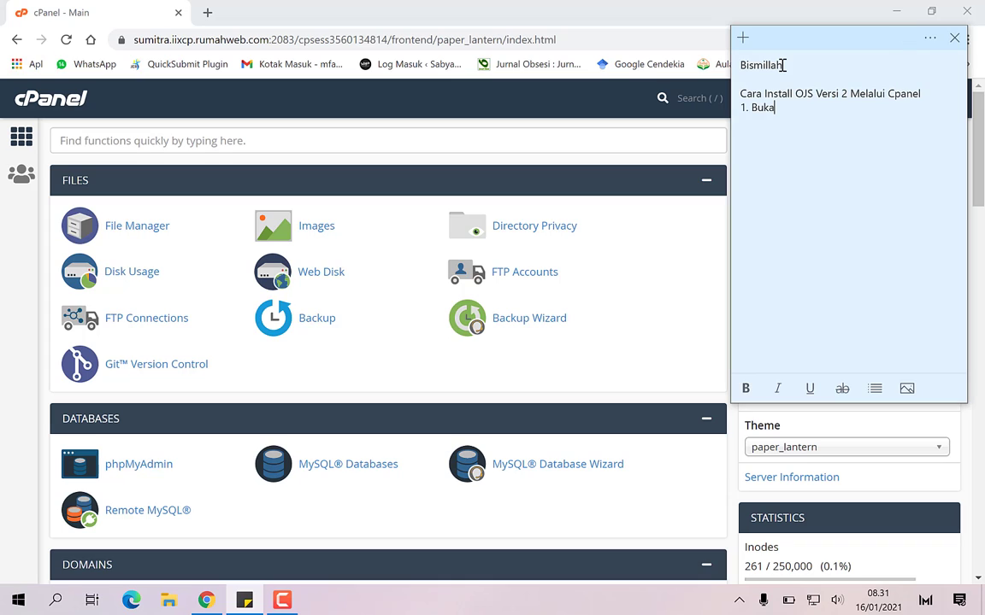
# Complete the note's line '1. Buka akun cpnel' and add the line '2. Buat Database'
pyautogui.write('kun cpnel 2. Buat ')
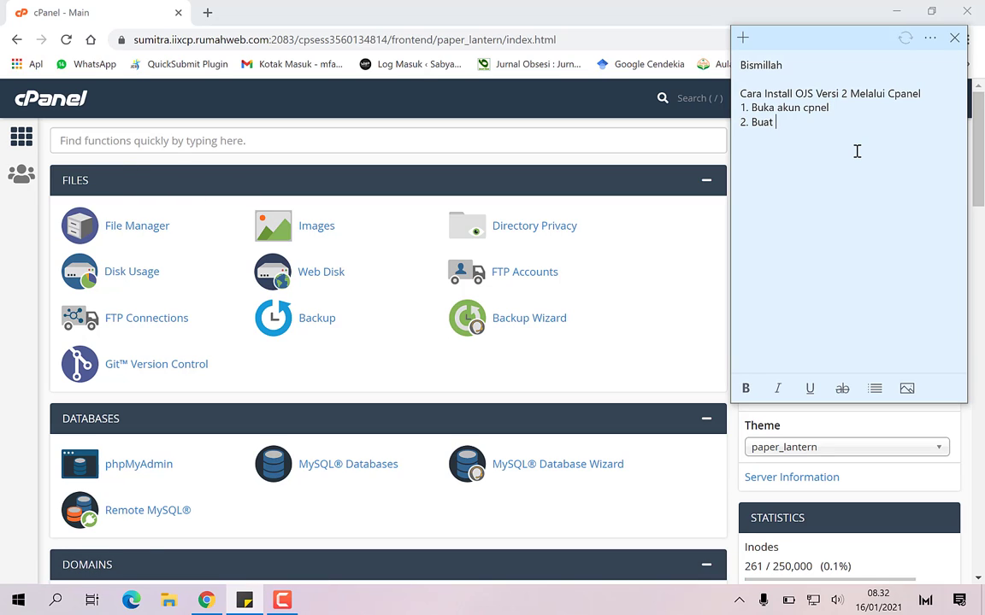
pyautogui.write('Database')
# Create database ojs2 in the MySQL Database Wizard and enter ojs2 as the new username
pyautogui.click(533, 468)
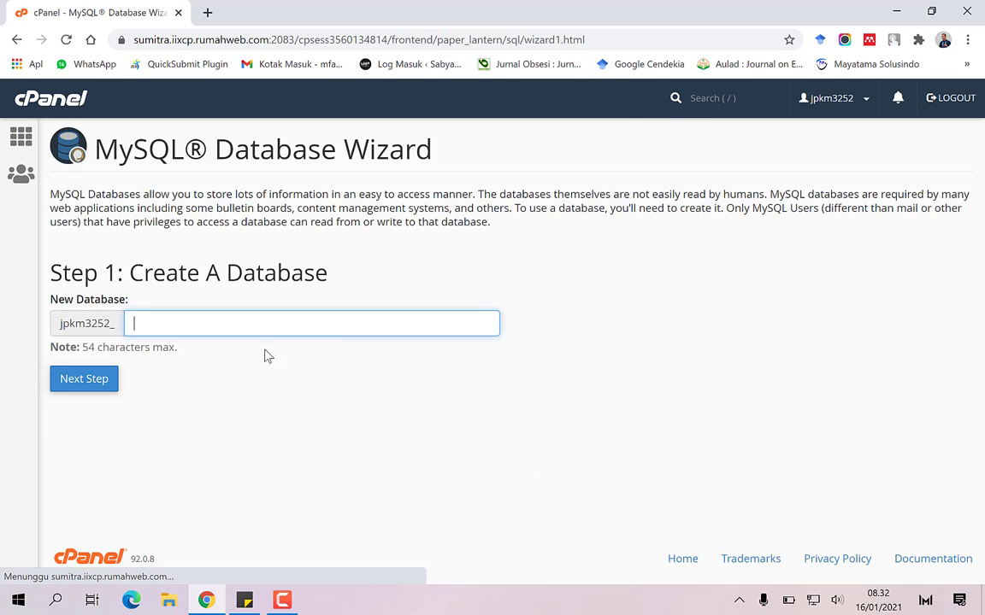
pyautogui.write('ojs2')
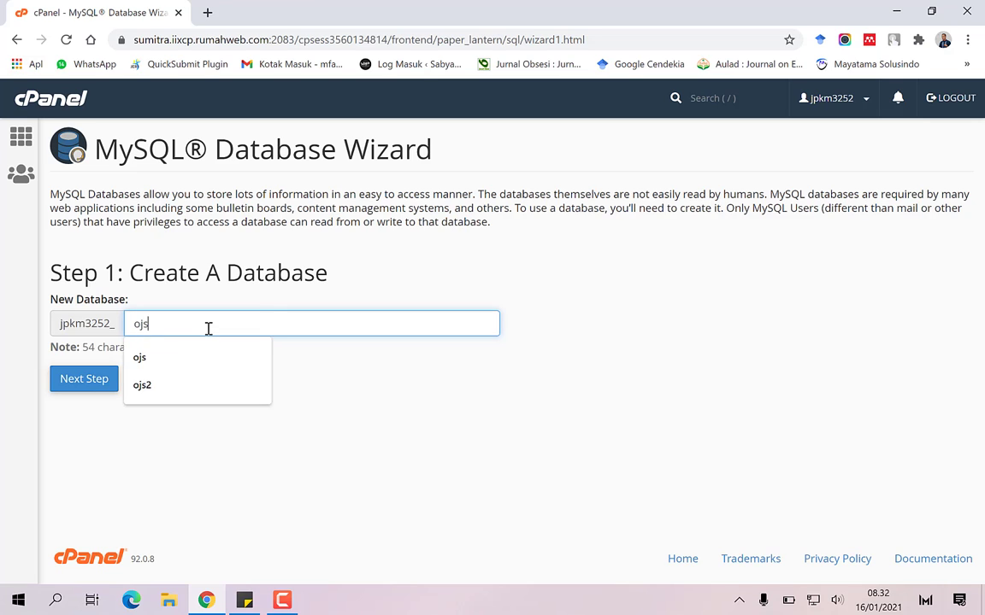
pyautogui.click(72, 384)
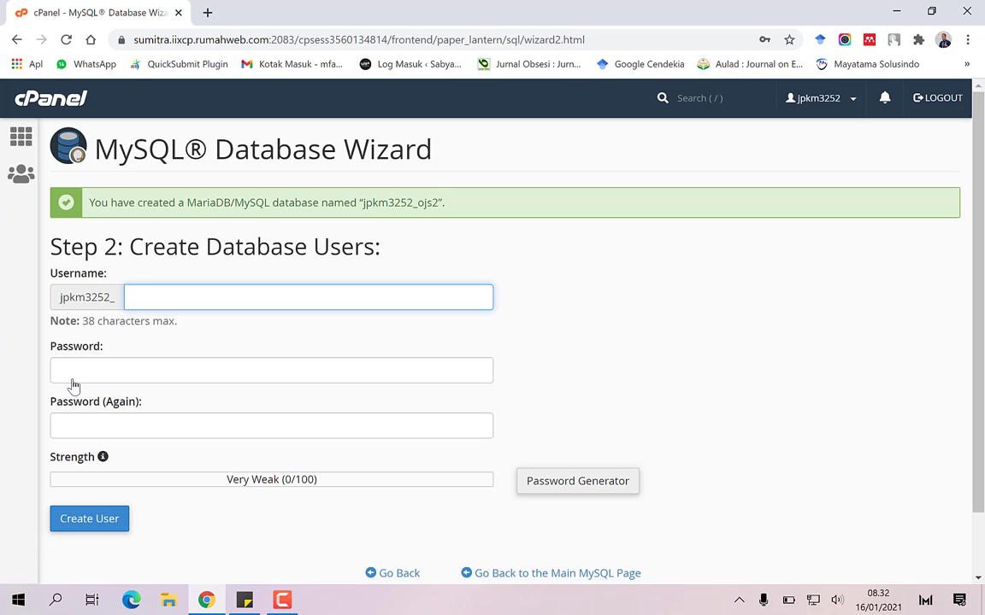
pyautogui.write('ojs')
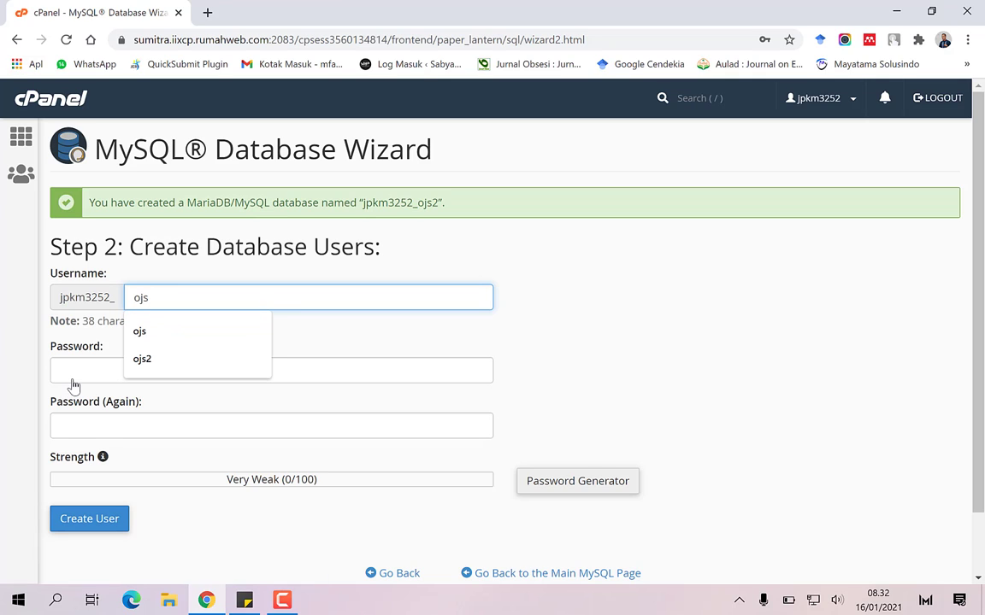
pyautogui.write('2')
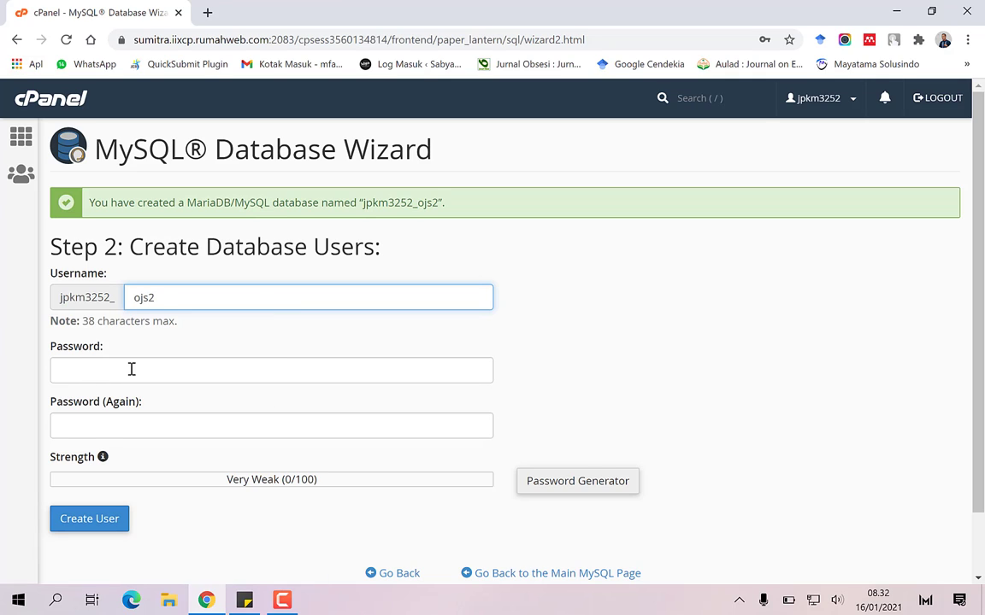
# Generate a Very Strong password, copy it, and use it in both user password fields
pyautogui.click(557, 484)
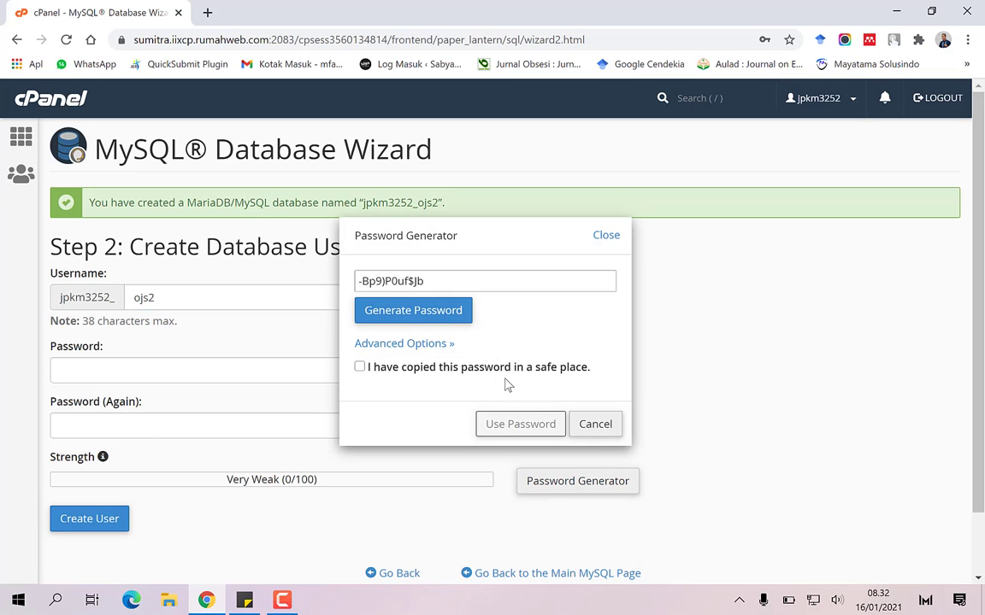
pyautogui.moveTo(436, 280); pyautogui.dragTo(367, 281)
pyautogui.rightClick(367, 278)
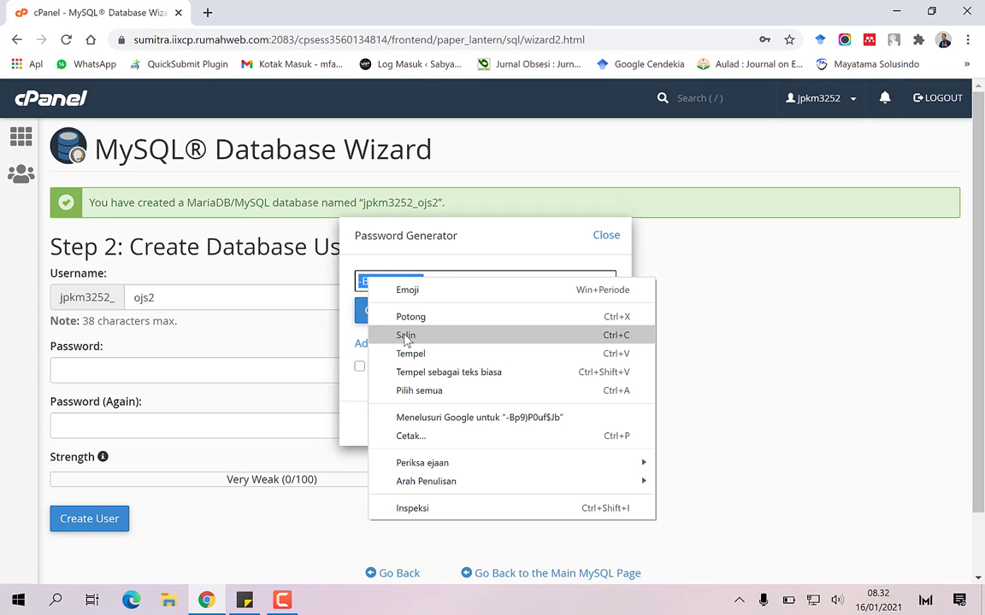
pyautogui.click(407, 337)
pyautogui.click(379, 373)
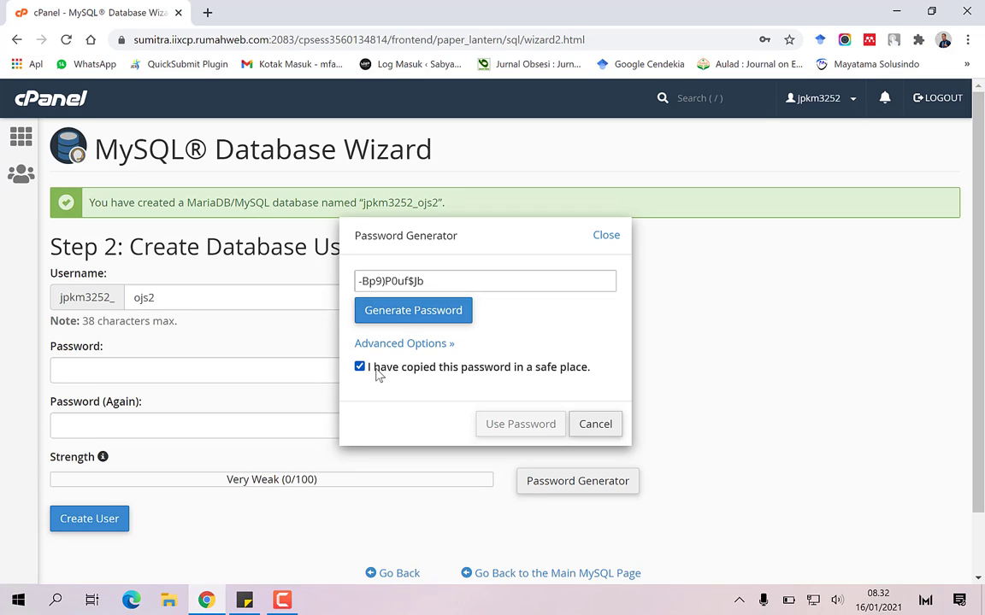
pyautogui.click(520, 425)
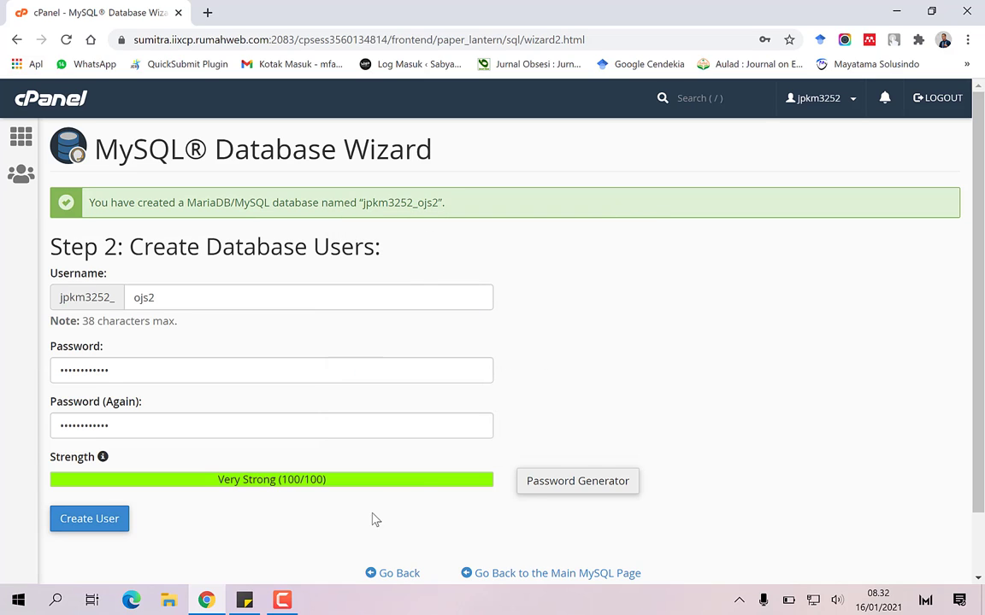
pyautogui.click(245, 598)
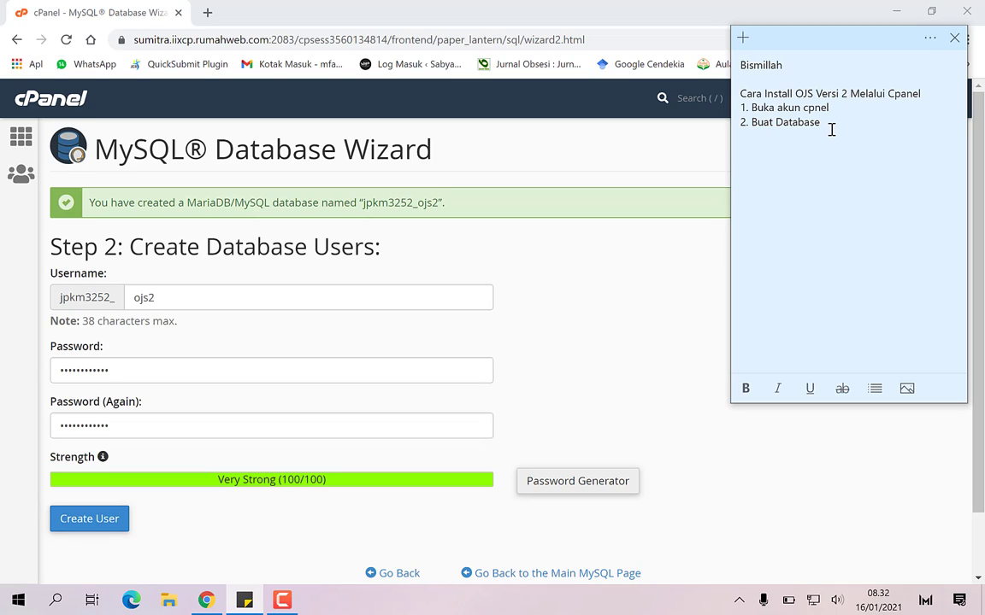
# Add a 'Password' line with the pasted password to the note, then create the database user
pyautogui.press('Return')
pyautogui.write('Passwrod')
pyautogui.press('BackSpace')
pyautogui.press('BackSpace')
pyautogui.write('ord')
pyautogui.hotkey('ctrl', 'v')
pyautogui.click(95, 526)
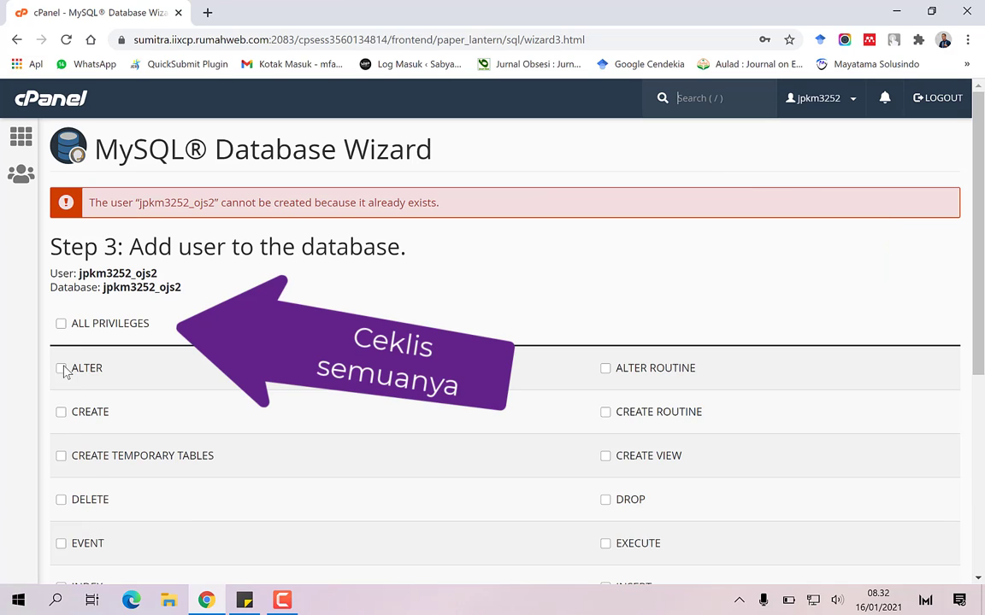
# Grant the ojs2 user ALL PRIVILEGES on the jpkm3252_ojs2 database
pyautogui.click(61, 324)
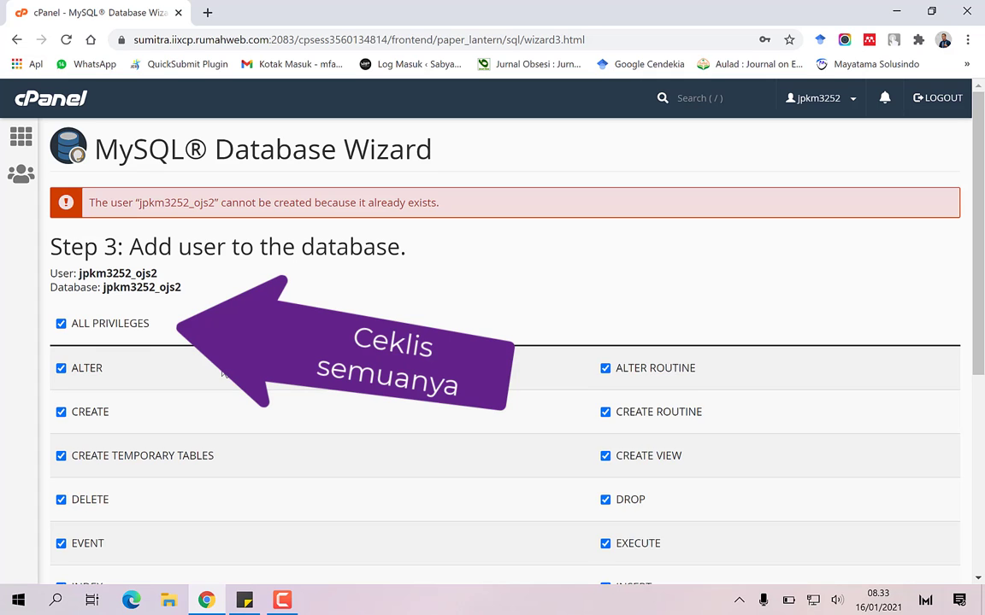
pyautogui.scroll(-1, 224, 370)
pyautogui.scroll(-4, 223, 370)
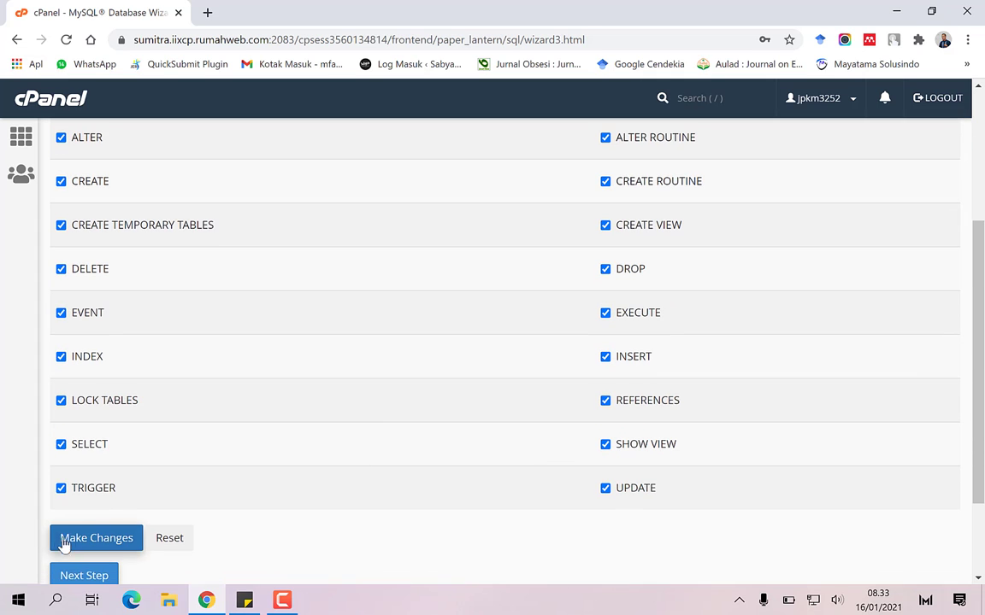
pyautogui.click(68, 540)
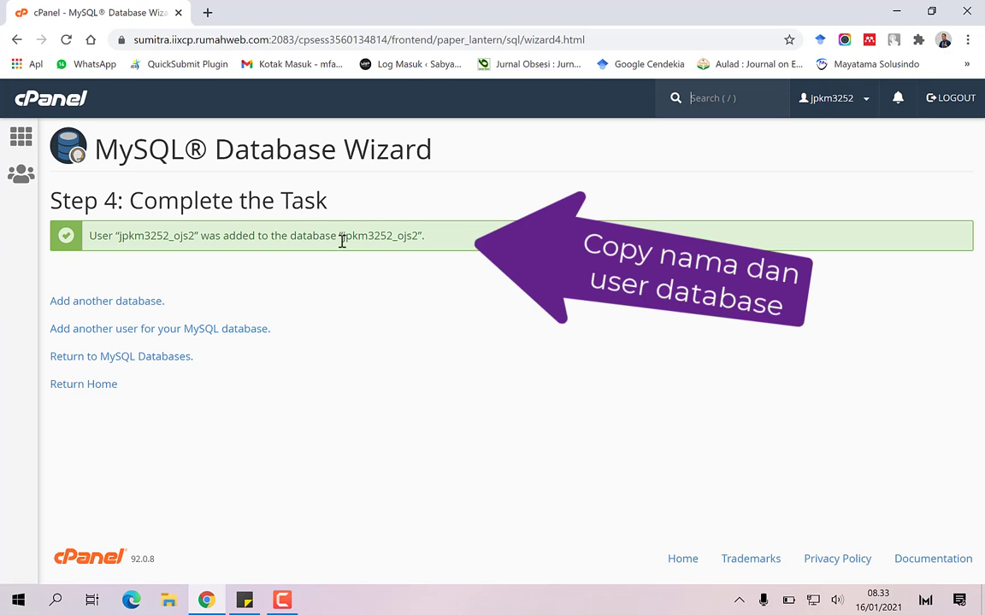
# Copy the database name jpkm3252_ojs2 from the success message
pyautogui.moveTo(341, 238); pyautogui.dragTo(420, 239)
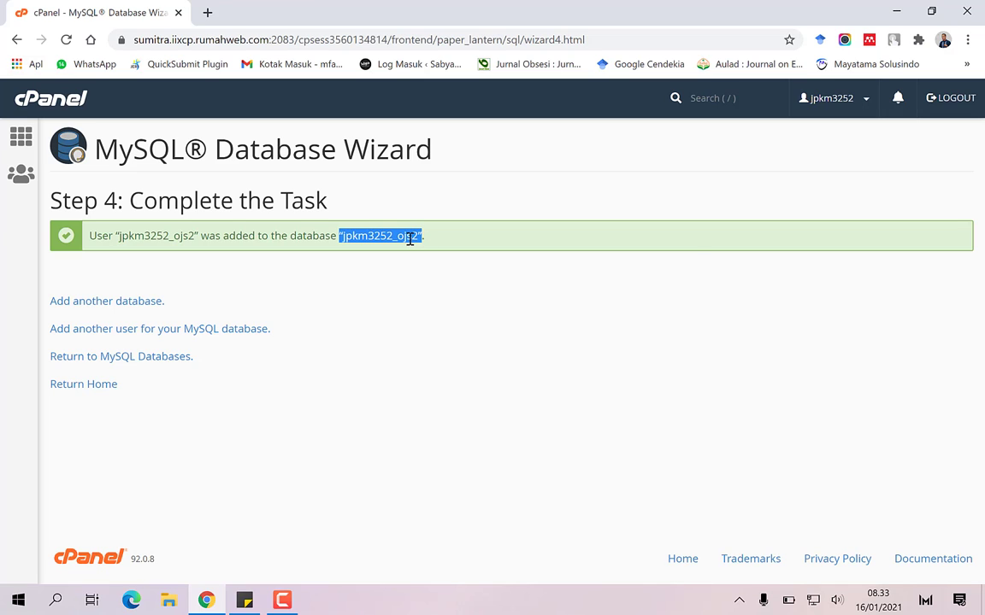
pyautogui.rightClick(417, 239)
pyautogui.click(434, 251)
pyautogui.click(280, 600)
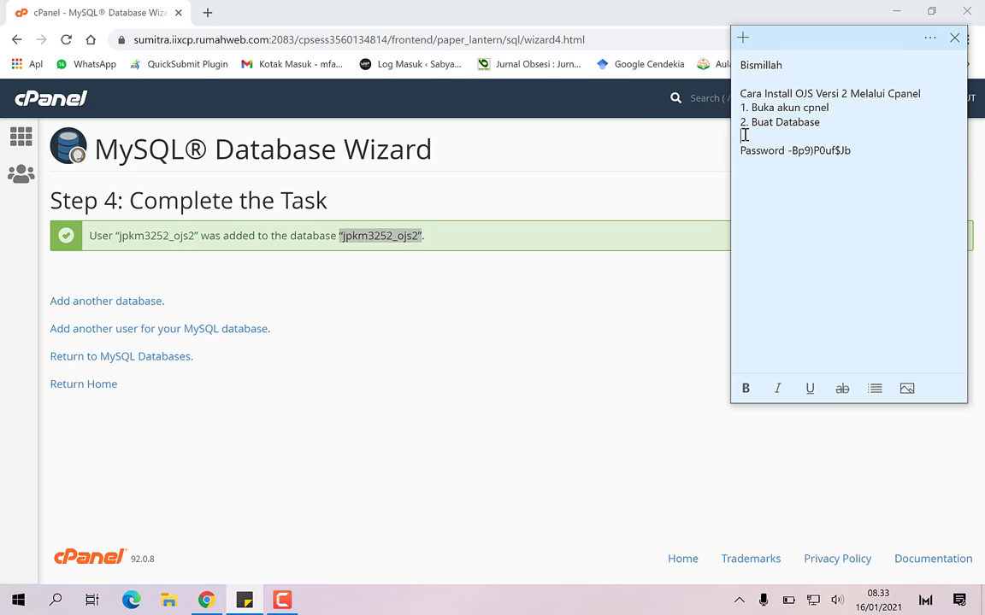
pyautogui.click(744, 134)
pyautogui.hotkey('ctrl', 'v')
pyautogui.press('Delete')
pyautogui.click(827, 134)
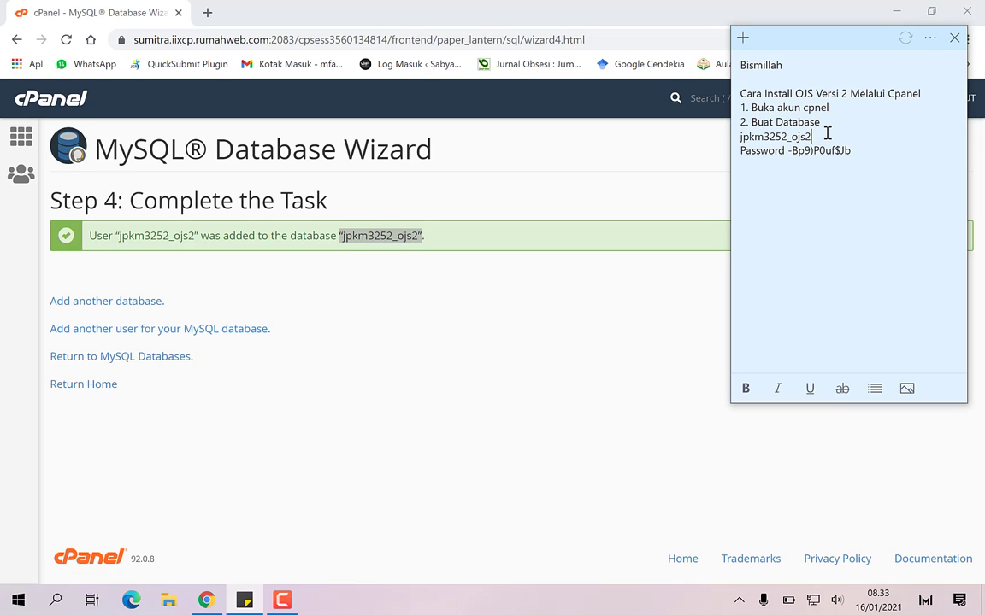
pyautogui.click(70, 392)
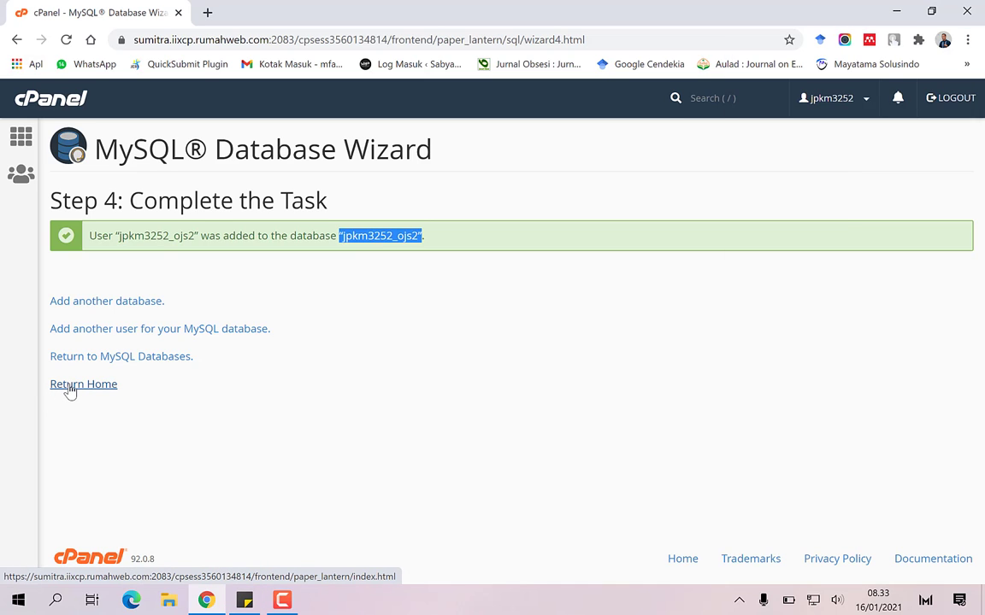
pyautogui.click(77, 385)
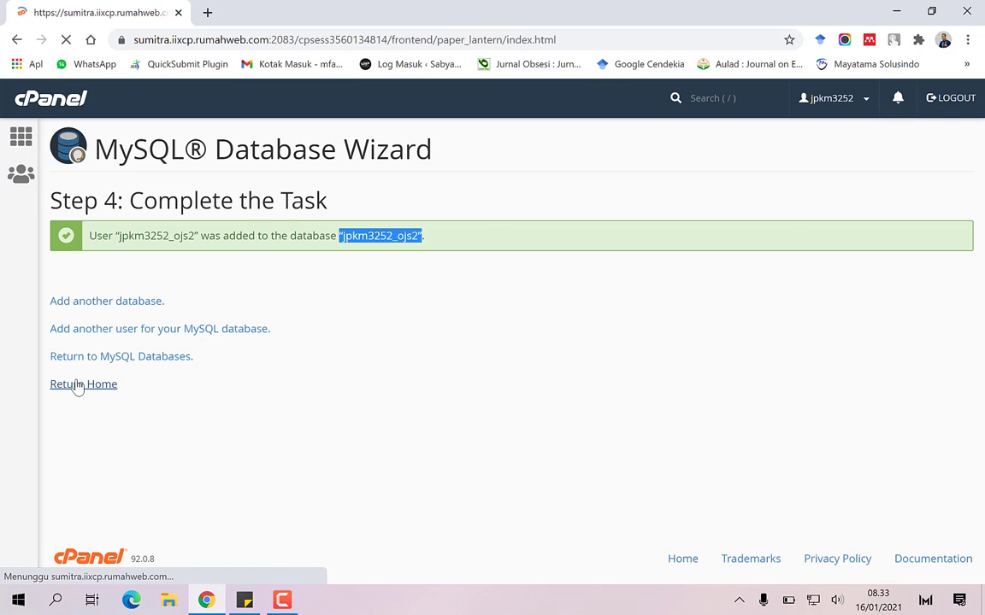
# Add the step '3. Buka File Manager' below the Password line
pyautogui.click(244, 600)
pyautogui.click(881, 151)
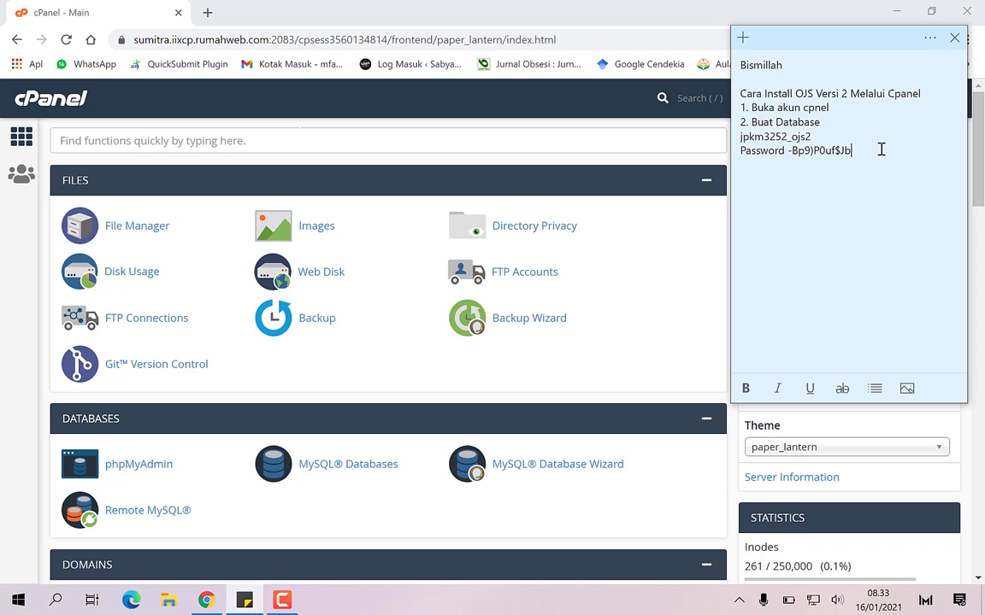
pyautogui.press('Return')
pyautogui.write('3. Buka Fiile Manager')
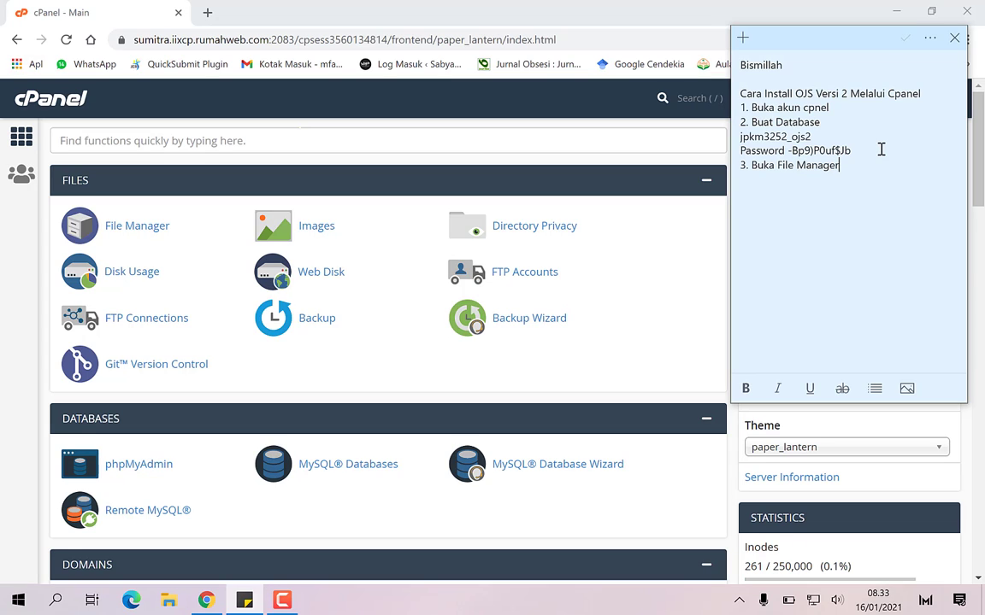
# Open public_html in File Manager and note steps 4 and 5 about installing and downloading OJS
pyautogui.click(133, 229)
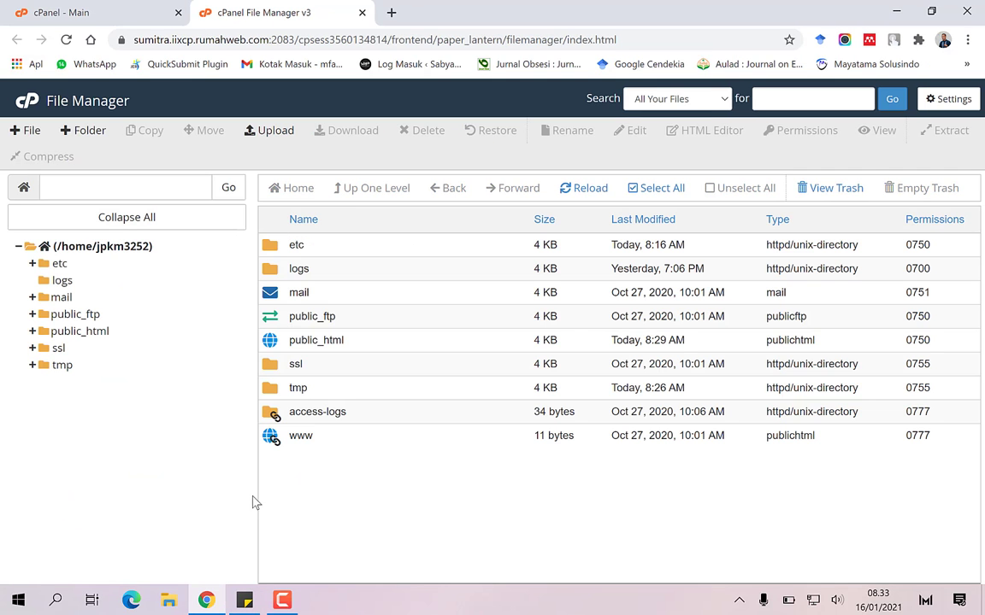
pyautogui.click(79, 334)
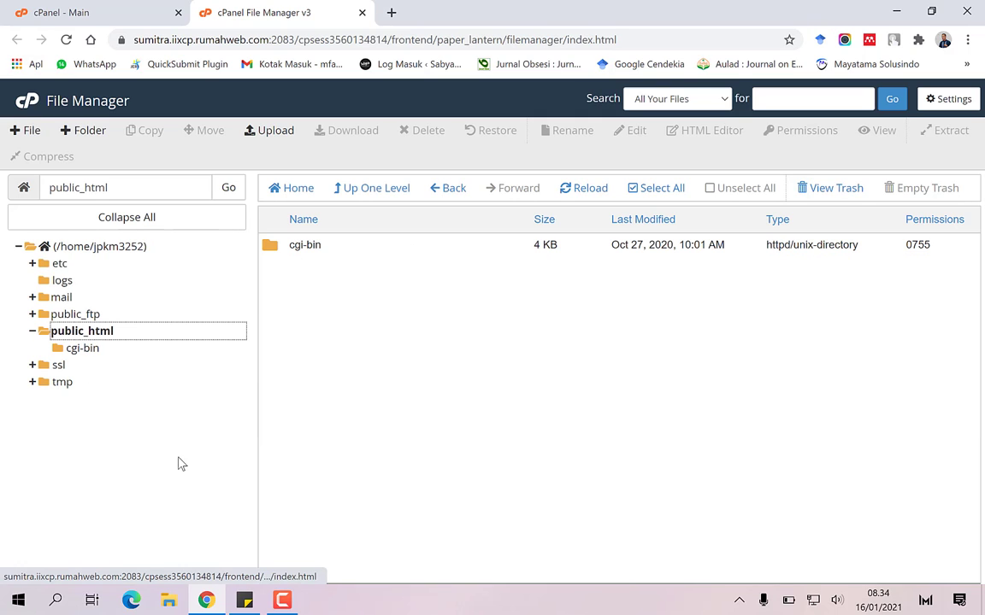
pyautogui.click(244, 600)
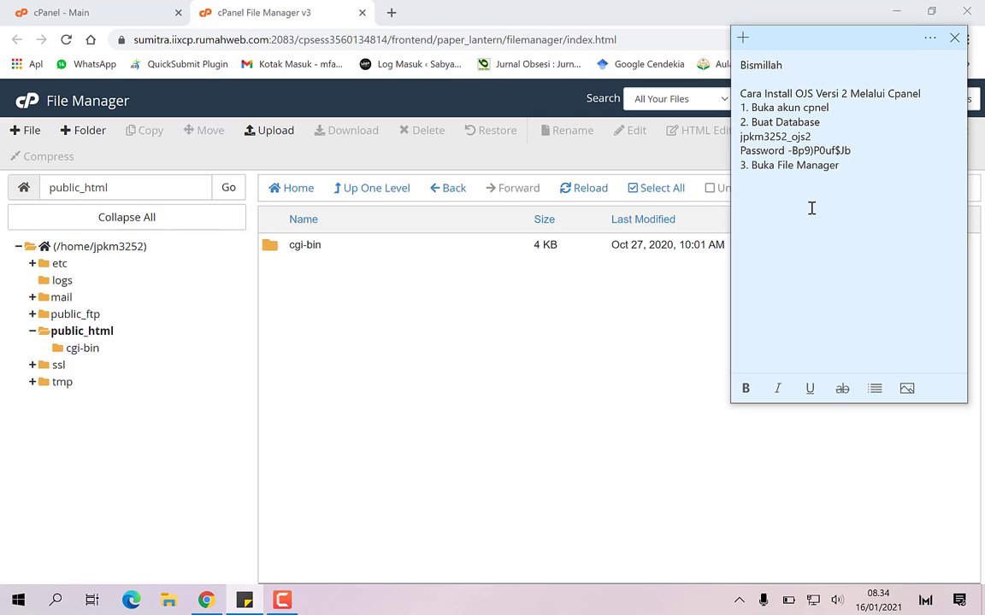
pyautogui.press('Return')
pyautogui.write('4. OJS akan di install ')
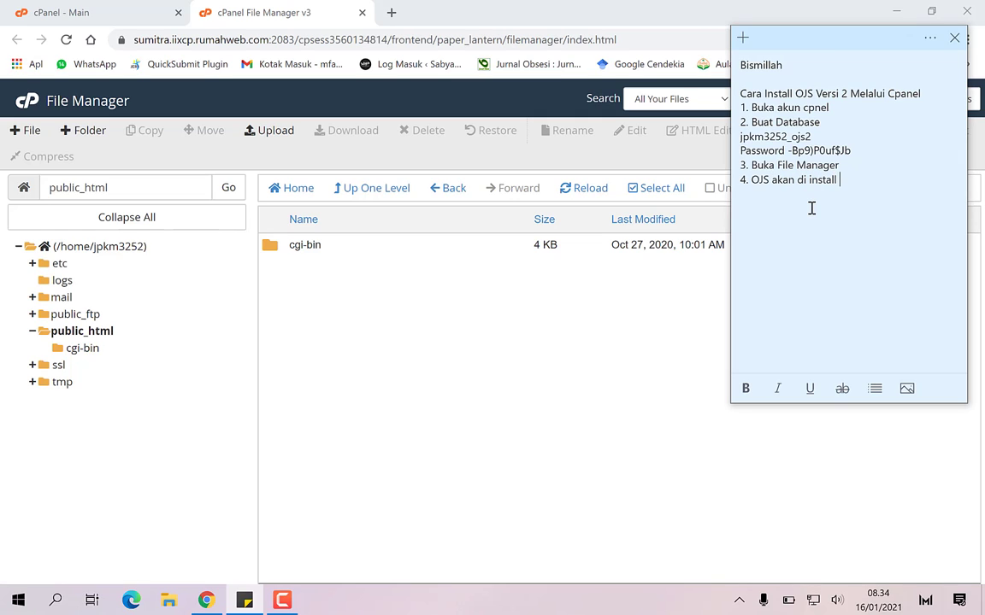
pyautogui.write('di public htm')
pyautogui.write('5. Download ')
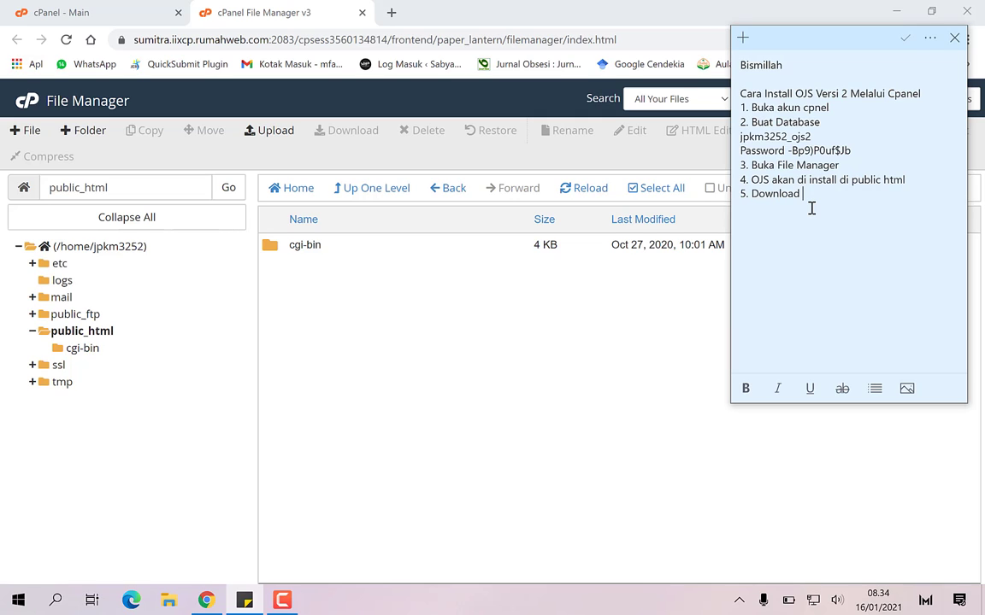
pyautogui.write('OJS versi 2 di PKP')
# Search 'OJS 2 PKP' in a new tab and scroll the PKP download page to OJS 2.4.8-5
pyautogui.click(391, 13)
pyautogui.click(391, 13)
pyautogui.click(391, 39)
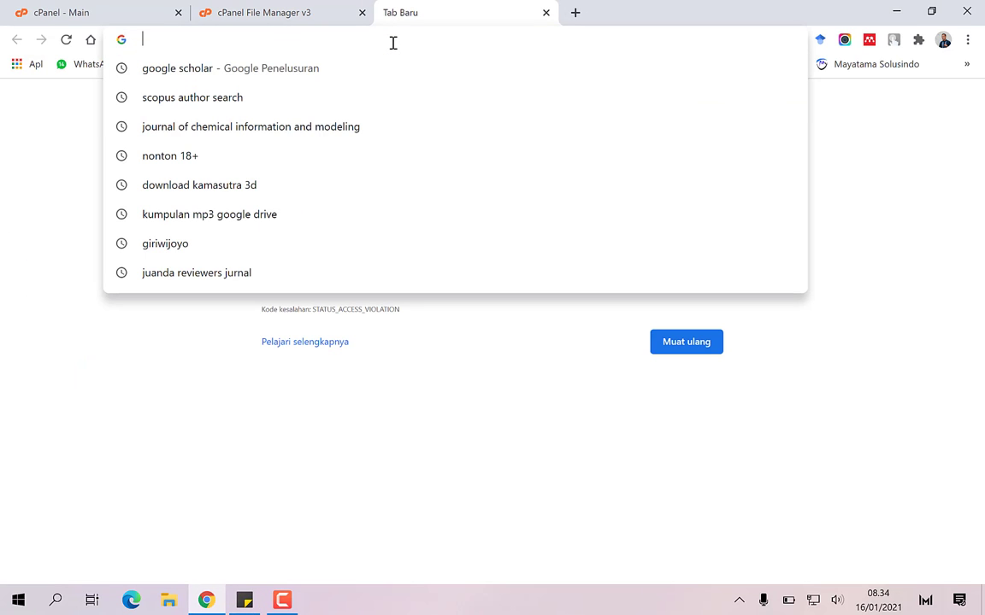
pyautogui.write('OJS 2 P')
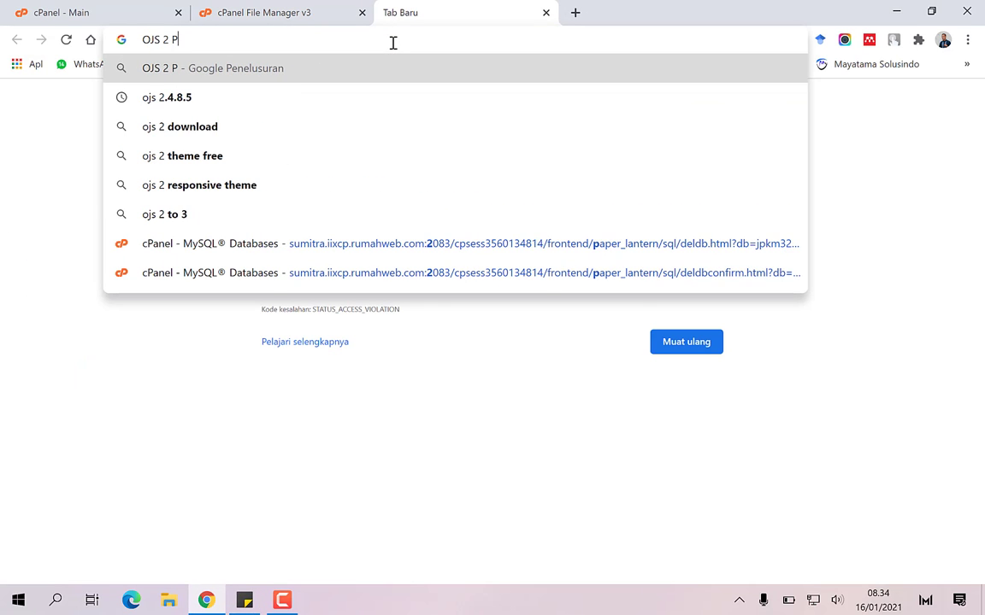
pyautogui.write('KP')
pyautogui.press('Return')
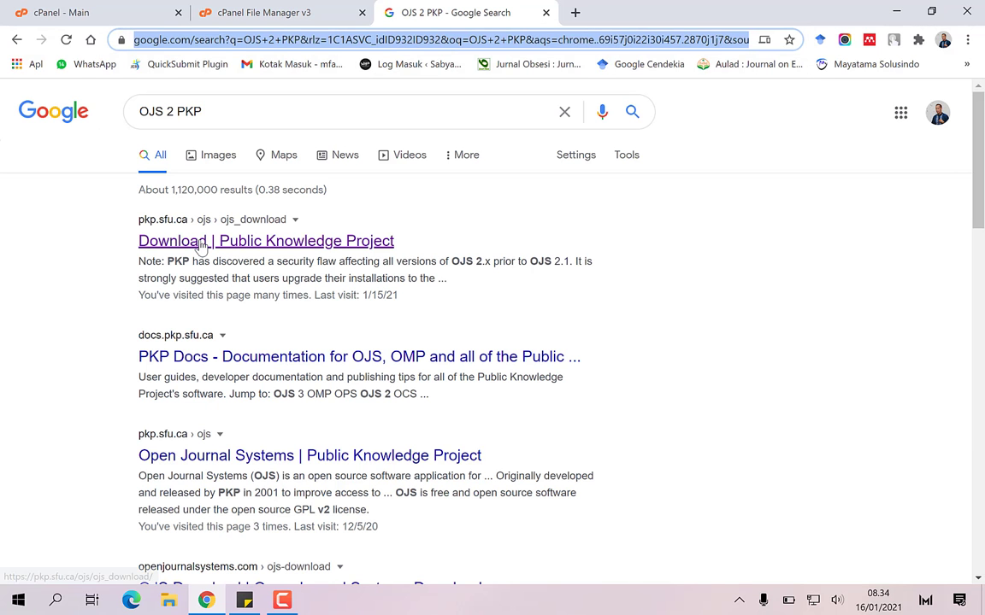
pyautogui.click(202, 245)
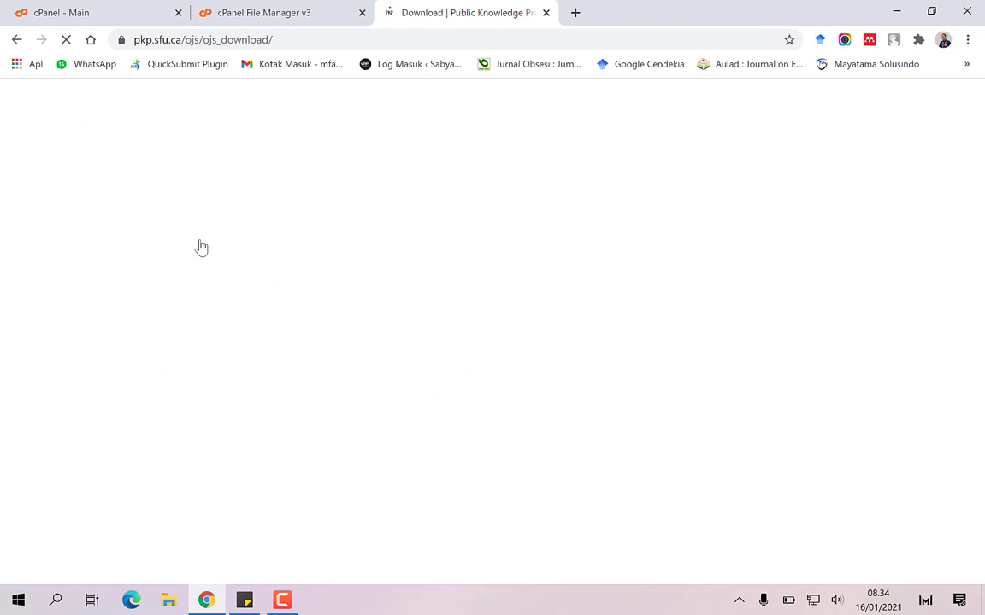
pyautogui.scroll(-4, 200, 244)
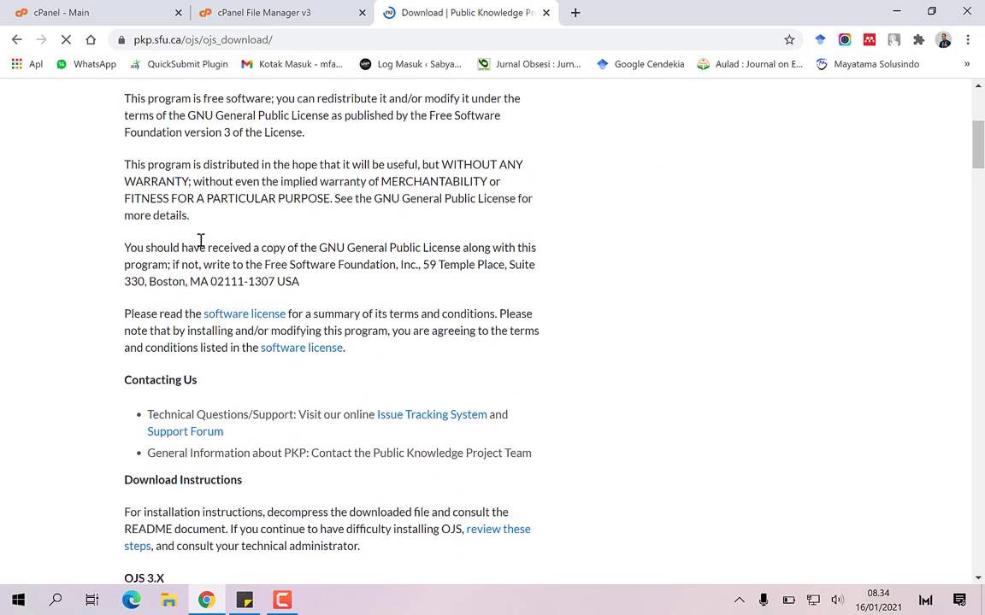
pyautogui.scroll(-6, 200, 241)
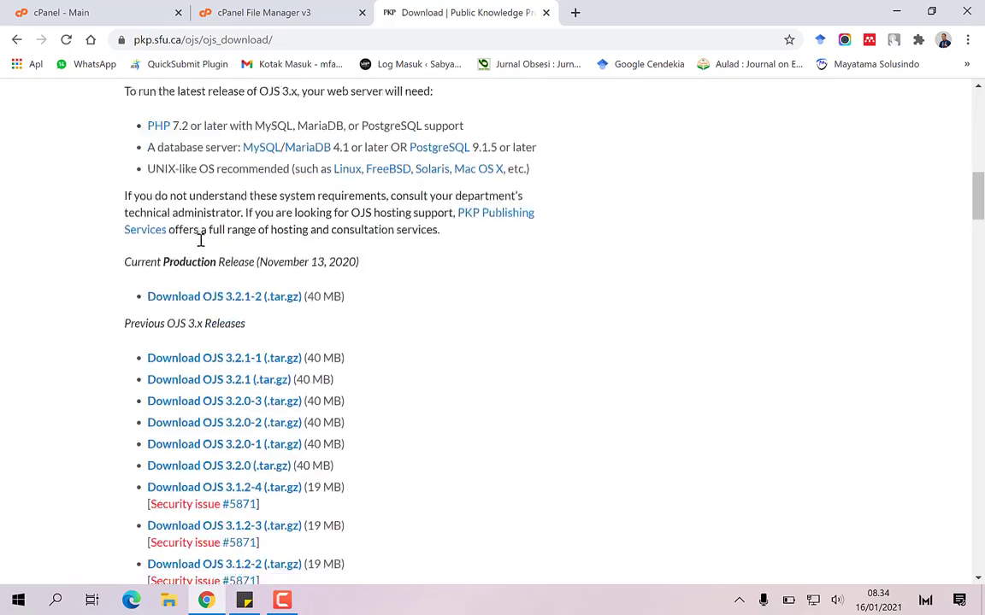
pyautogui.scroll(-5, 200, 242)
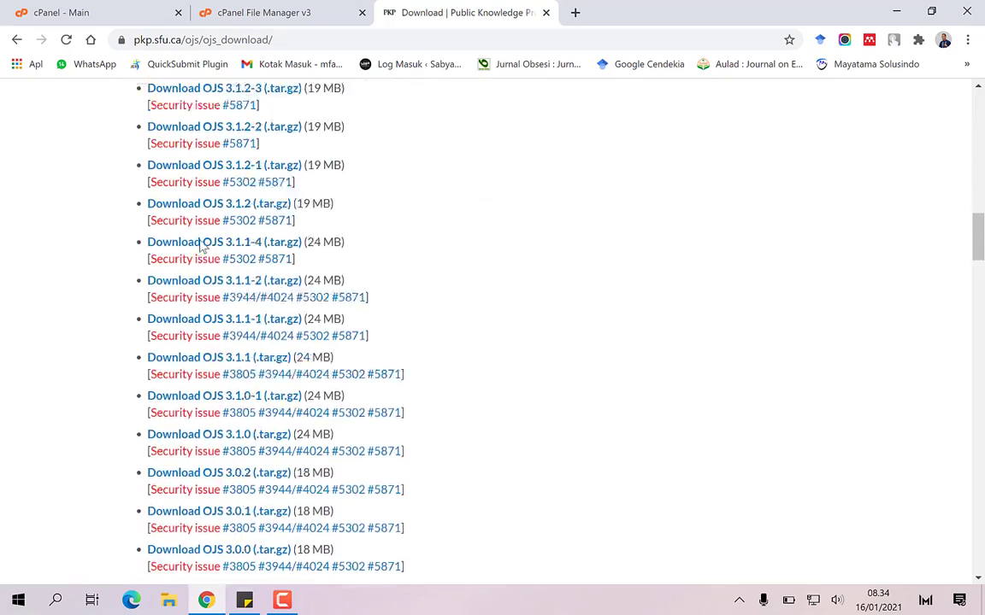
pyautogui.scroll(-6, 202, 246)
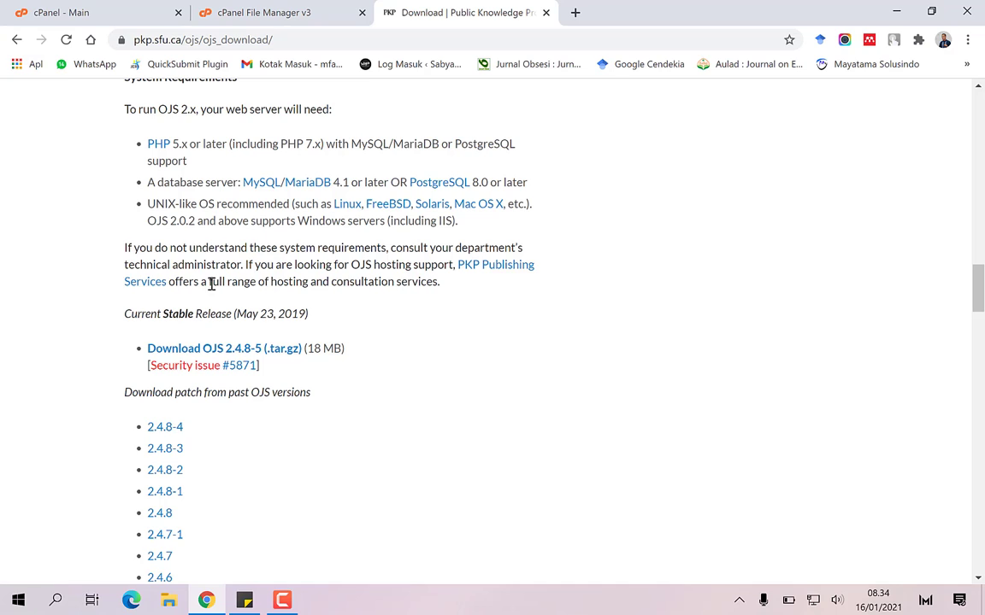
pyautogui.scroll(-1, 256, 295)
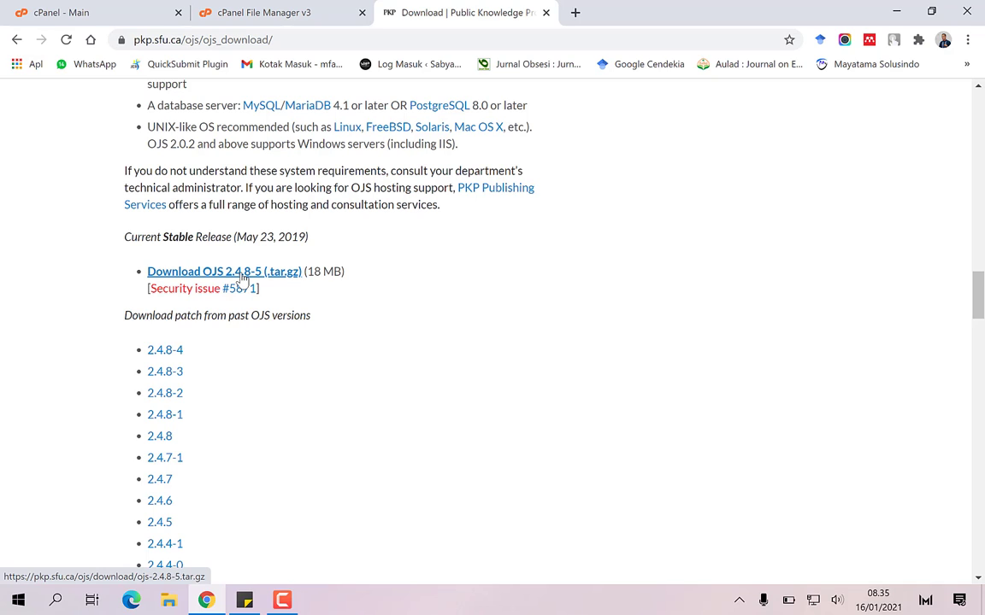
# Download the OJS 2.4.8-5 .tar.gz package and show it in the Unduhan folder
pyautogui.click(242, 272)
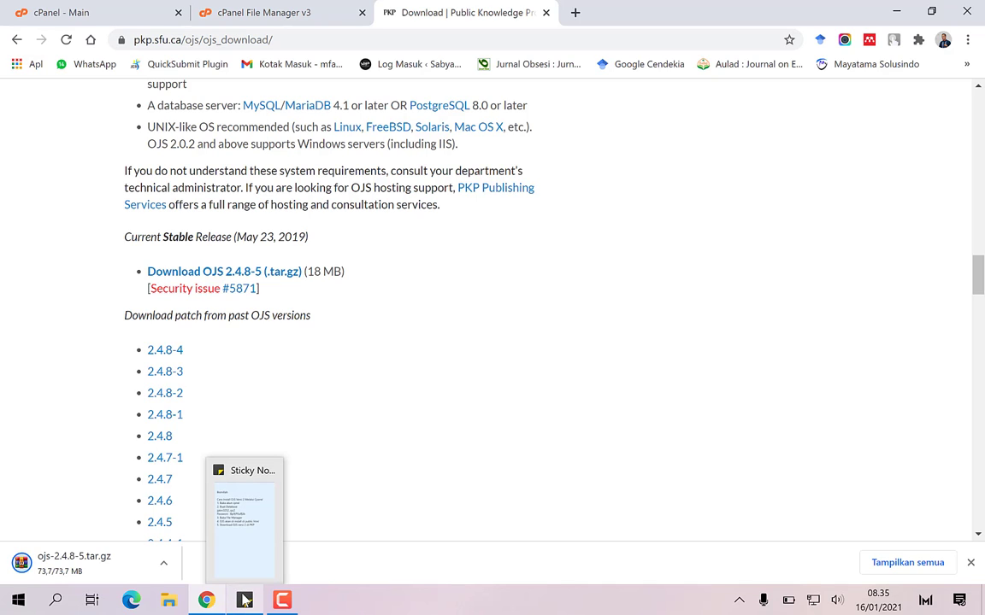
pyautogui.rightClick(106, 565)
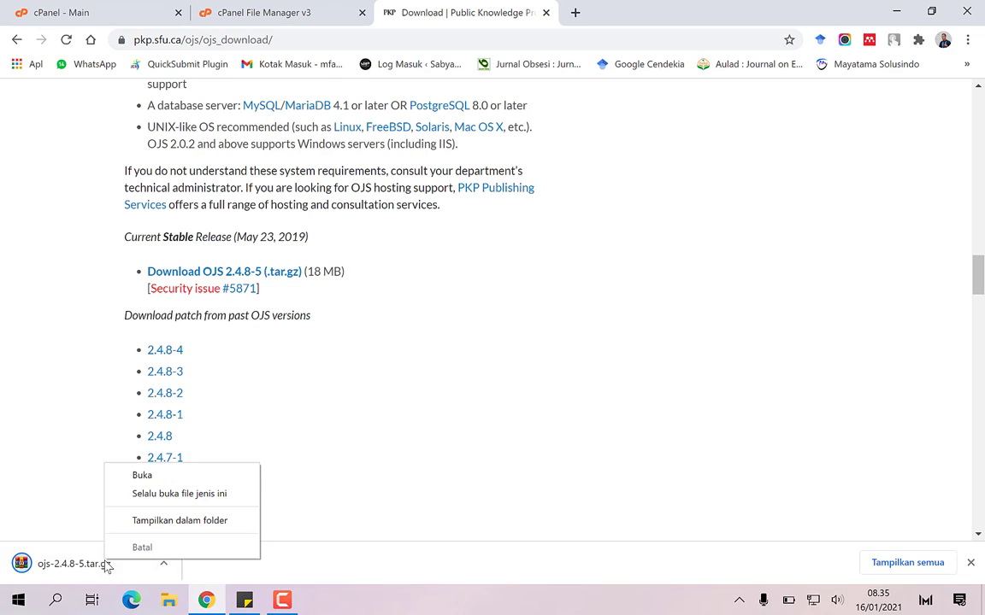
pyautogui.click(156, 521)
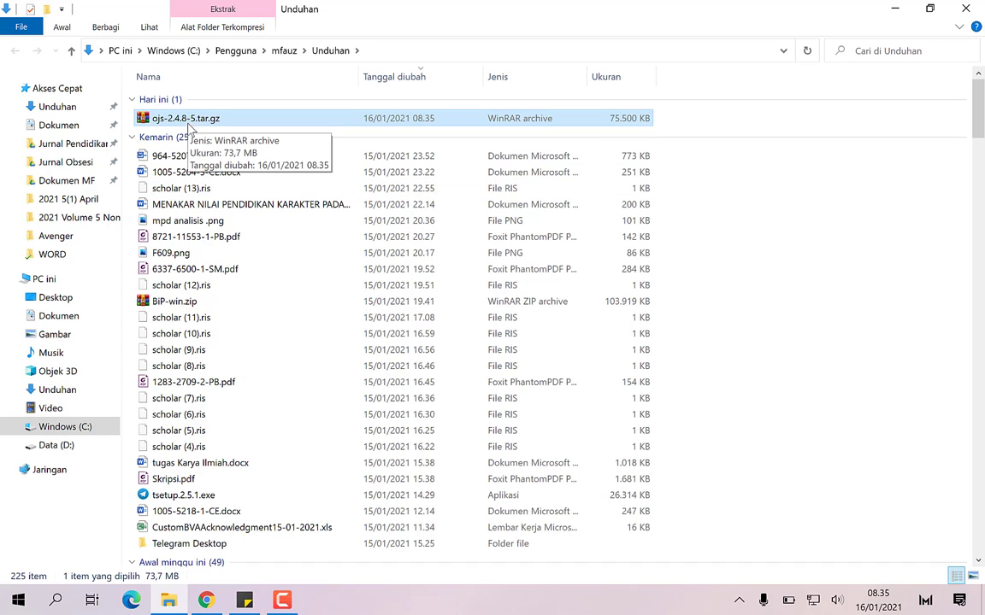
# Note step 6 on converting tar.gz to Zip for cPanel upload, and begin step 7
pyautogui.click(246, 602)
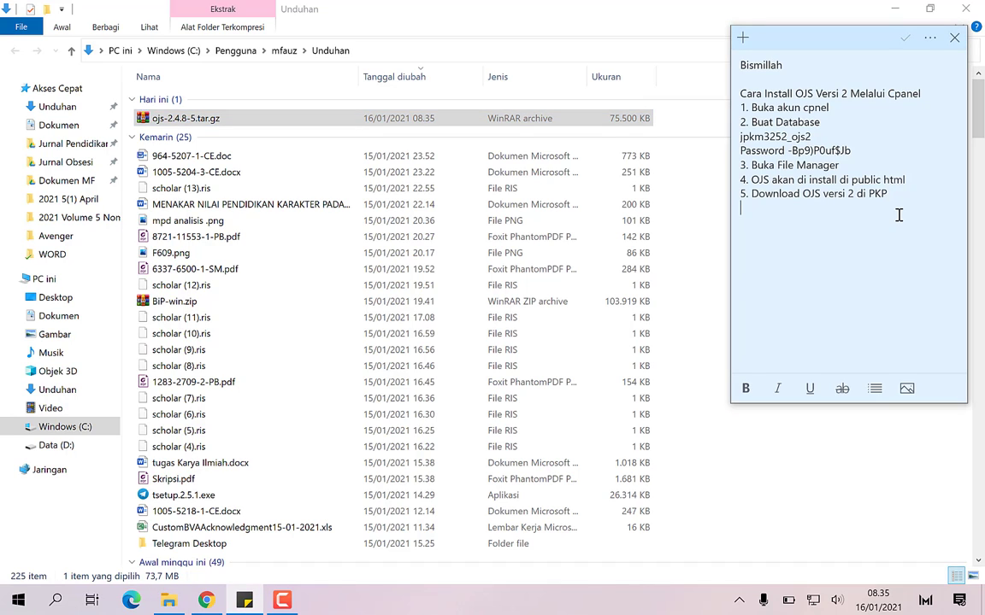
pyautogui.write('bah ekstensi tar.')
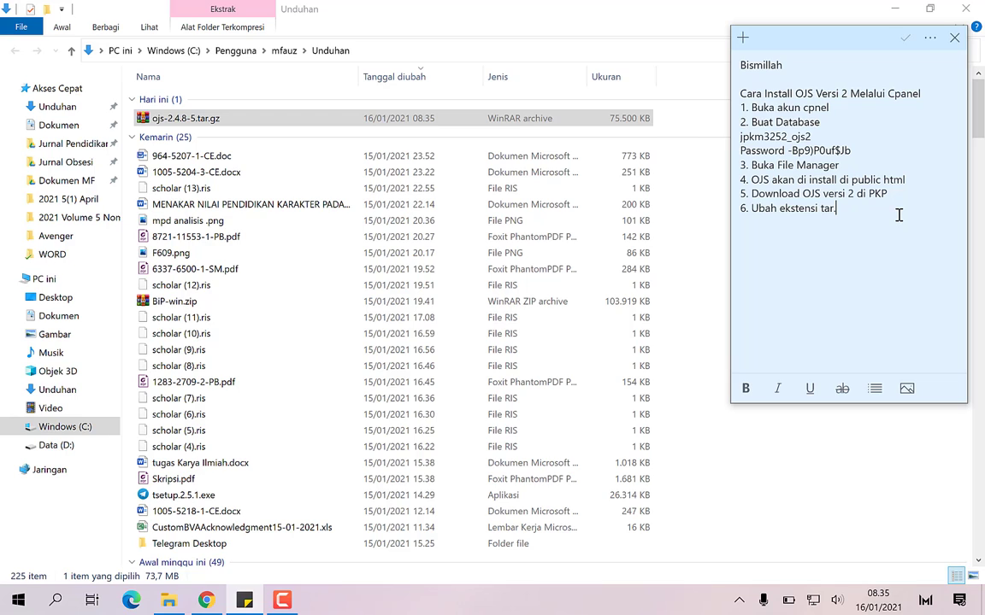
pyautogui.write('gz menjadi Zip agar dapat diupload di hosting')
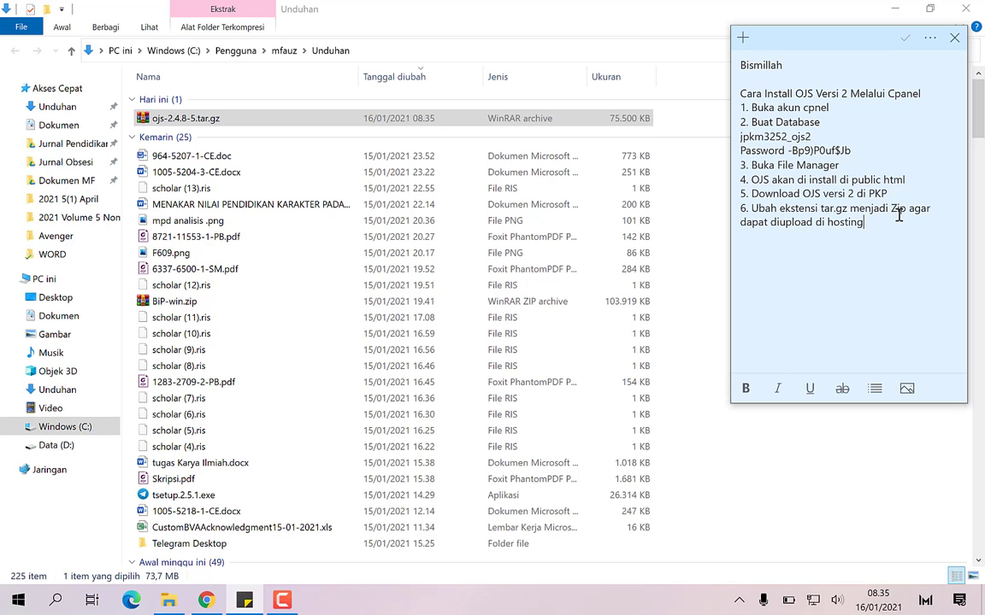
pyautogui.write('anel')
# Continue step 7 in the notes: extract the file and compress it back into zip form
pyautogui.write('ya ekstrak file')
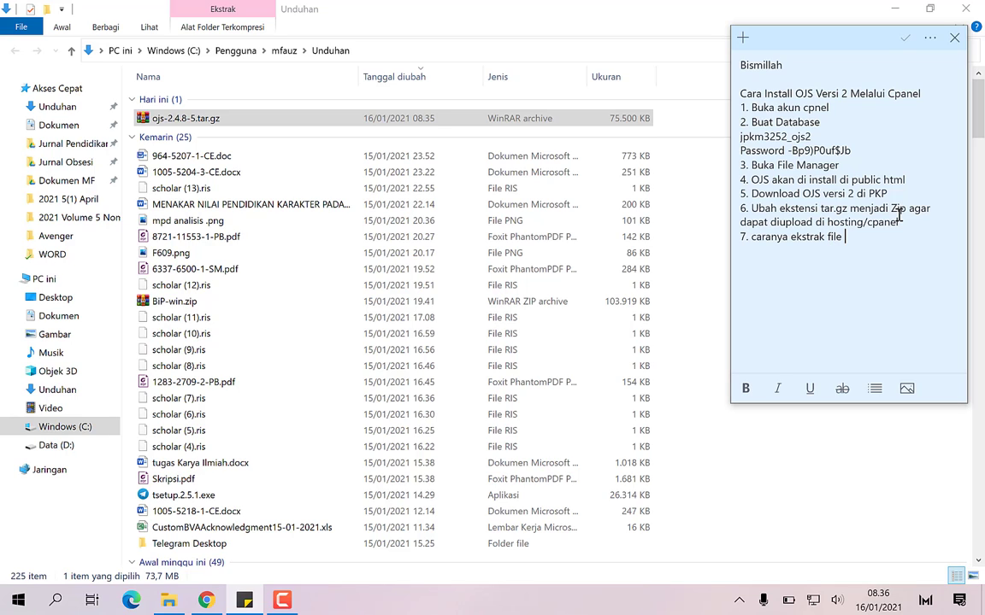
pyautogui.write('kemudian compre')
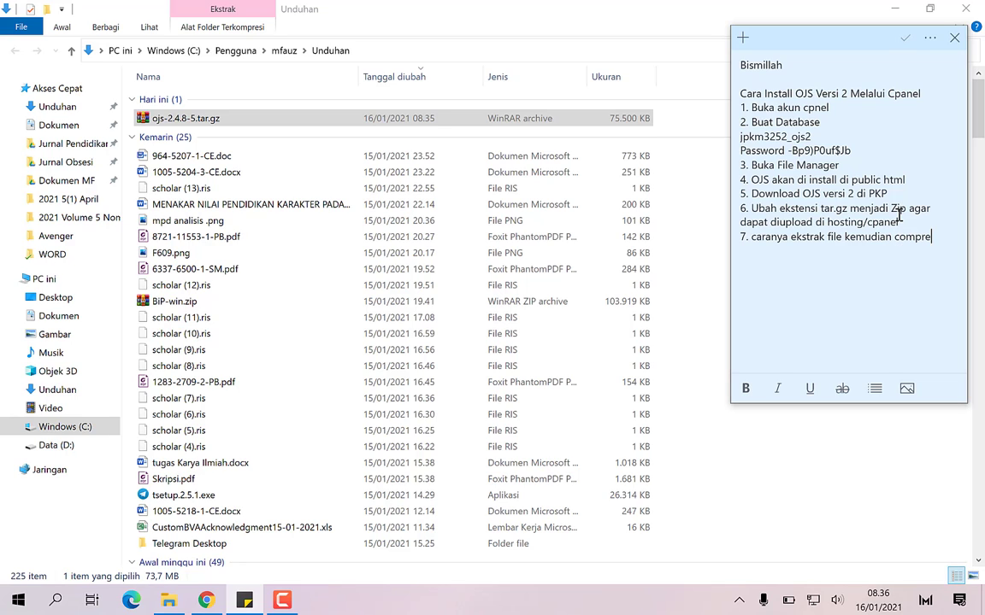
pyautogui.write('kemabli dalam bentuk zip')
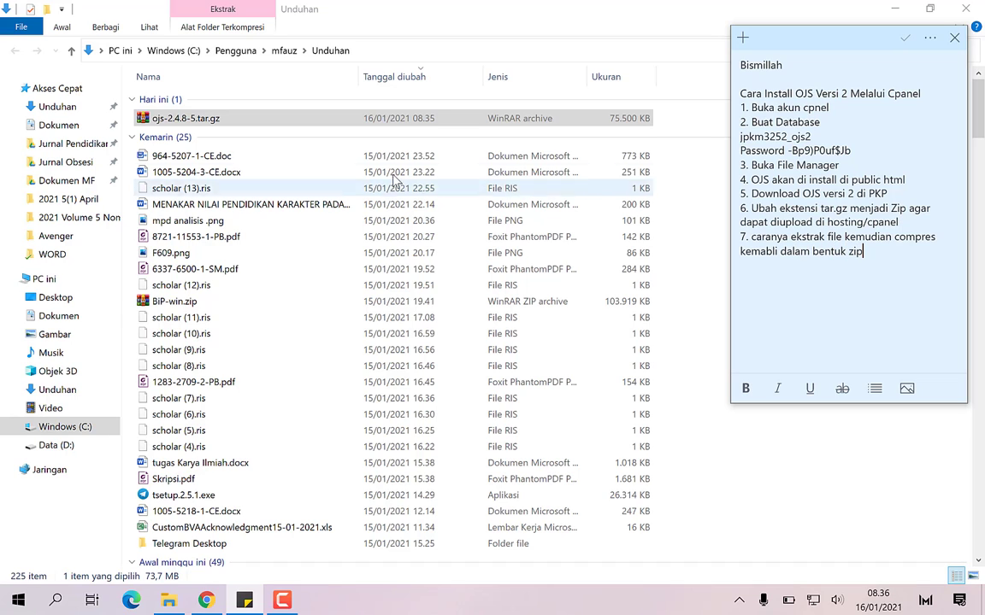
# Extract ojs-2.4.8-5.tar.gz with WinRAR's 'Extract to ojs-2.4.8-5\' option
pyautogui.rightClick(175, 122)
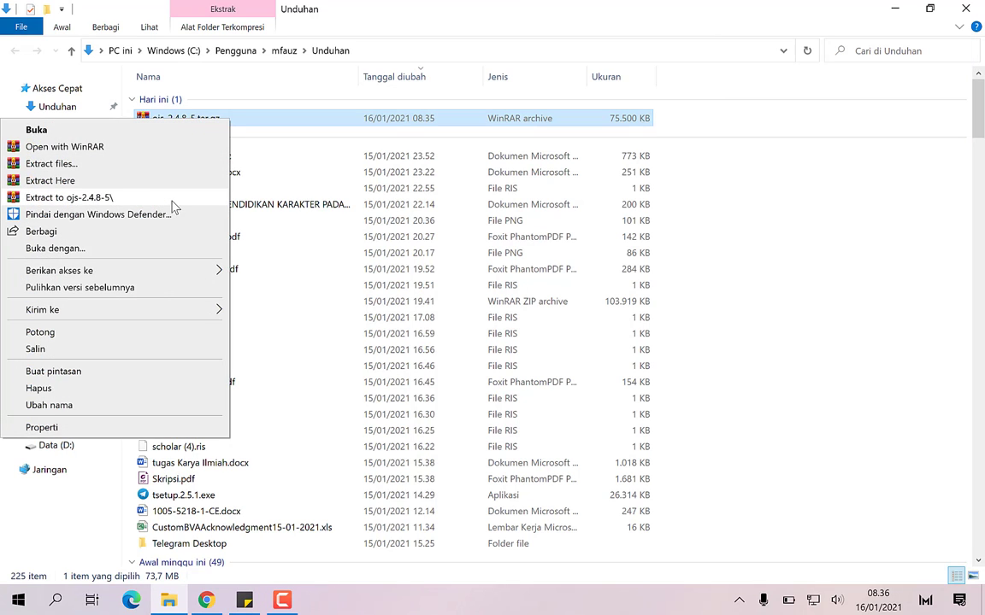
pyautogui.click(173, 201)
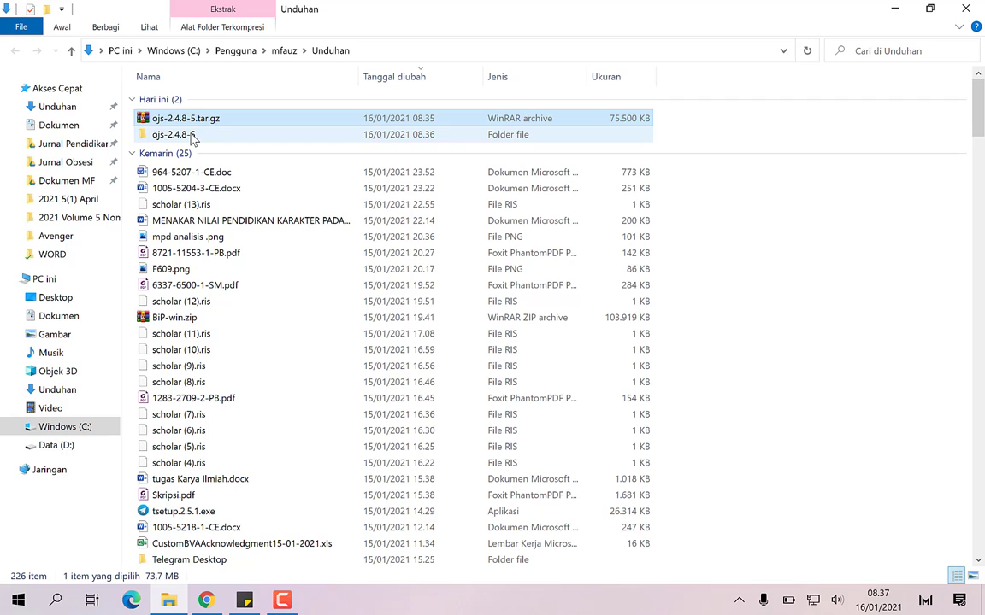
# Archive the inner ojs-2.4.8-5 folder in ZIP format to create ojs-2.4.8-5.zip
pyautogui.doubleClick(192, 136)
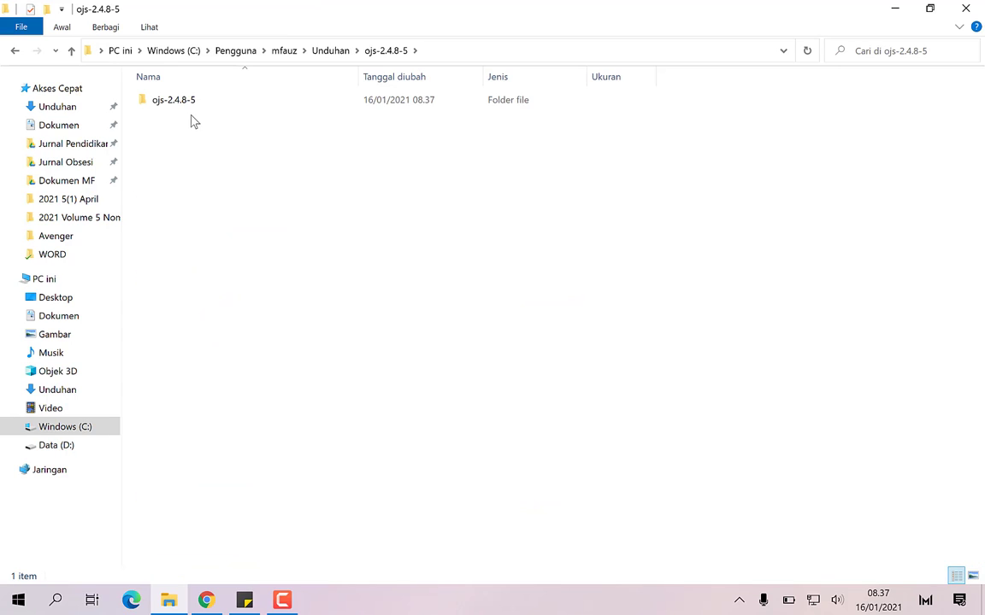
pyautogui.click(182, 106)
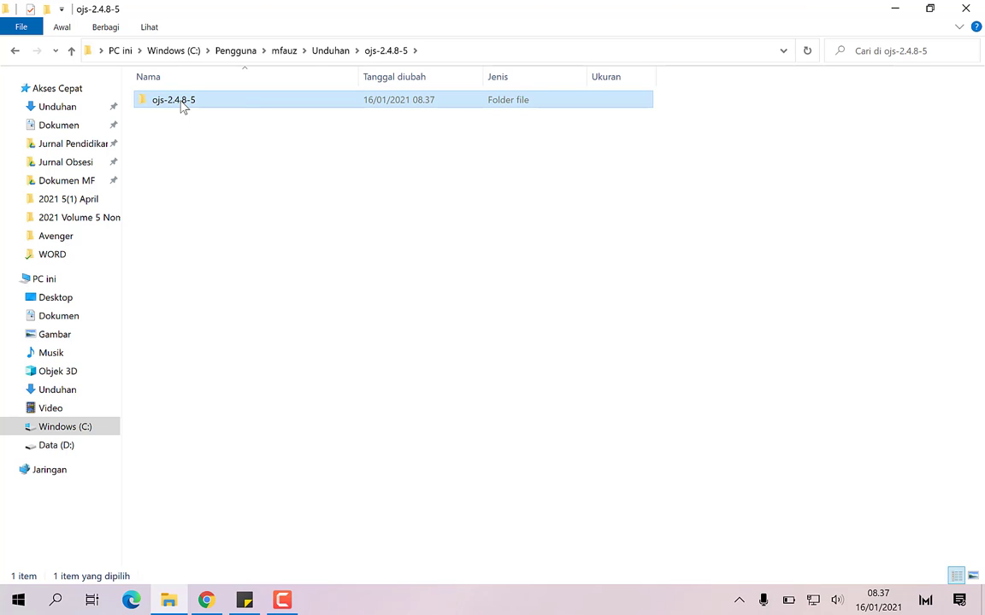
pyautogui.rightClick(182, 106)
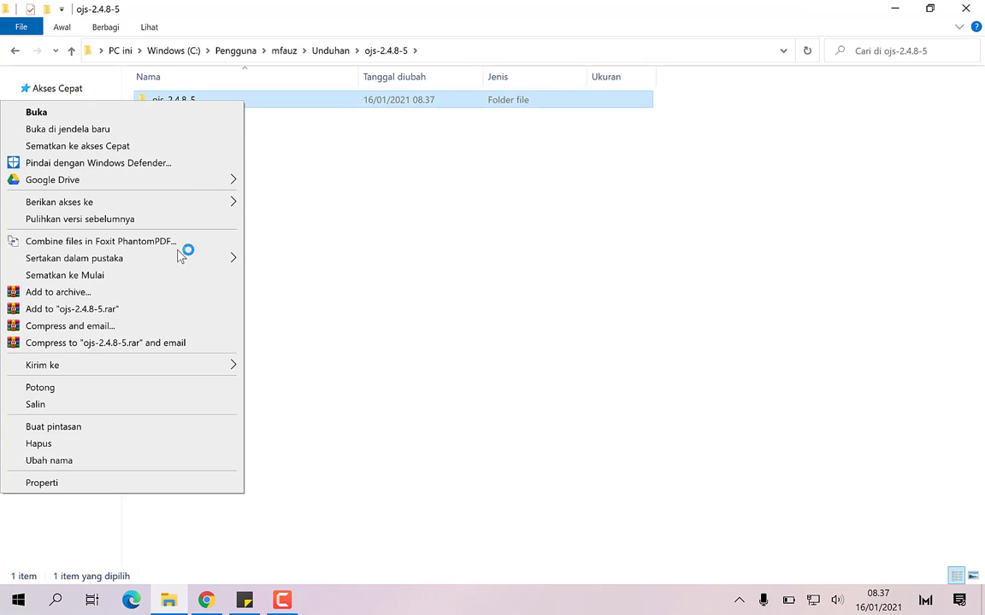
pyautogui.click(174, 291)
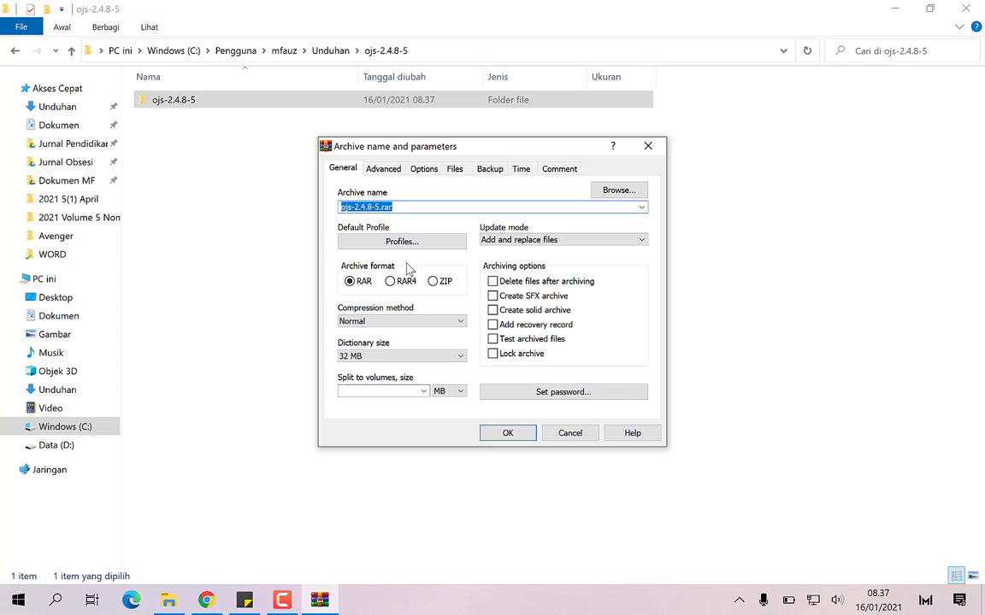
pyautogui.click(435, 284)
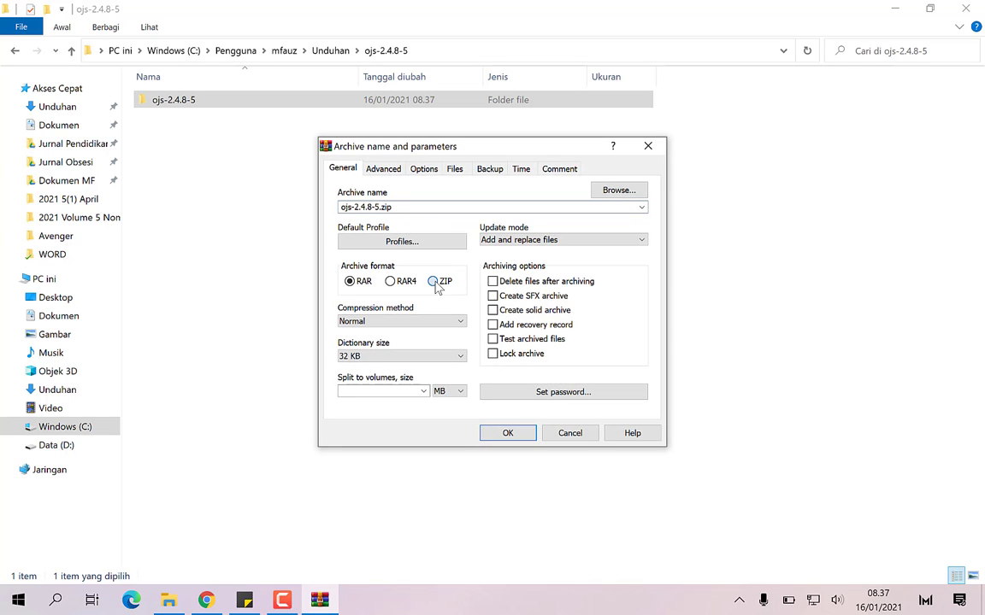
pyautogui.click(507, 435)
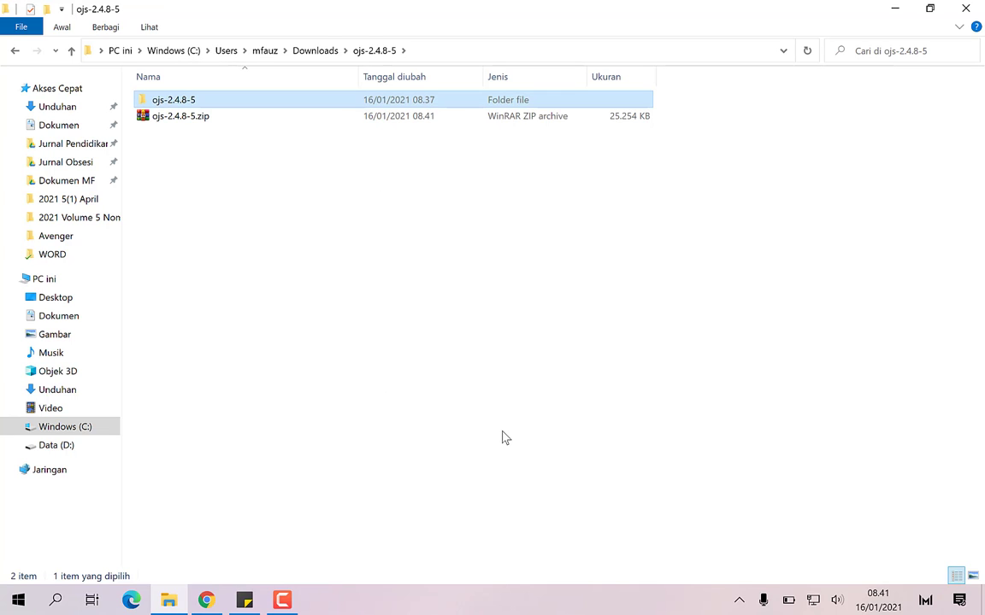
# Add a new line in the notes reading '8 Upload file tersebut ke public html'
pyautogui.click(262, 587)
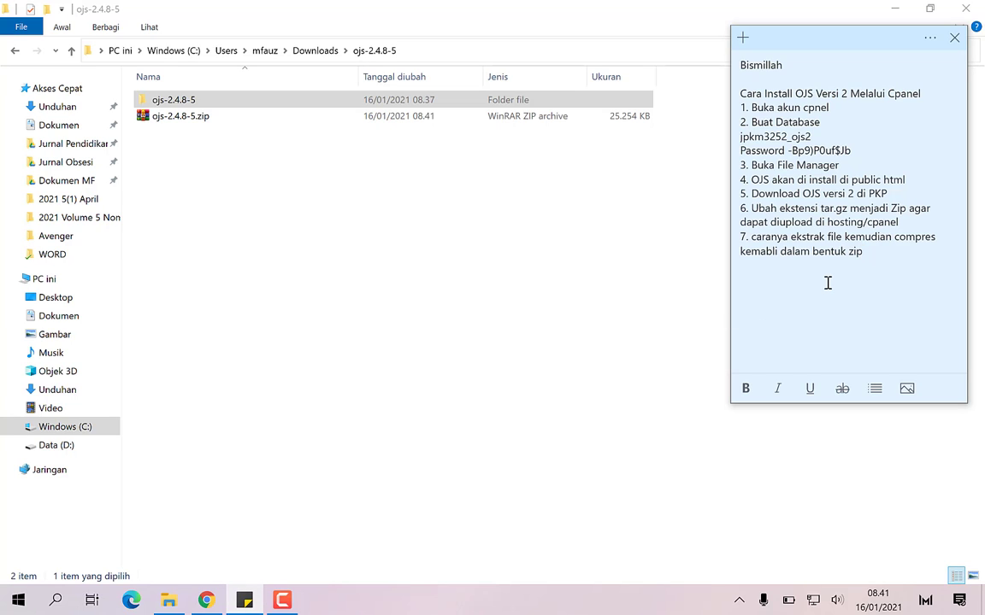
pyautogui.press('Return')
pyautogui.write('8 Upload file tersebut ke public h')
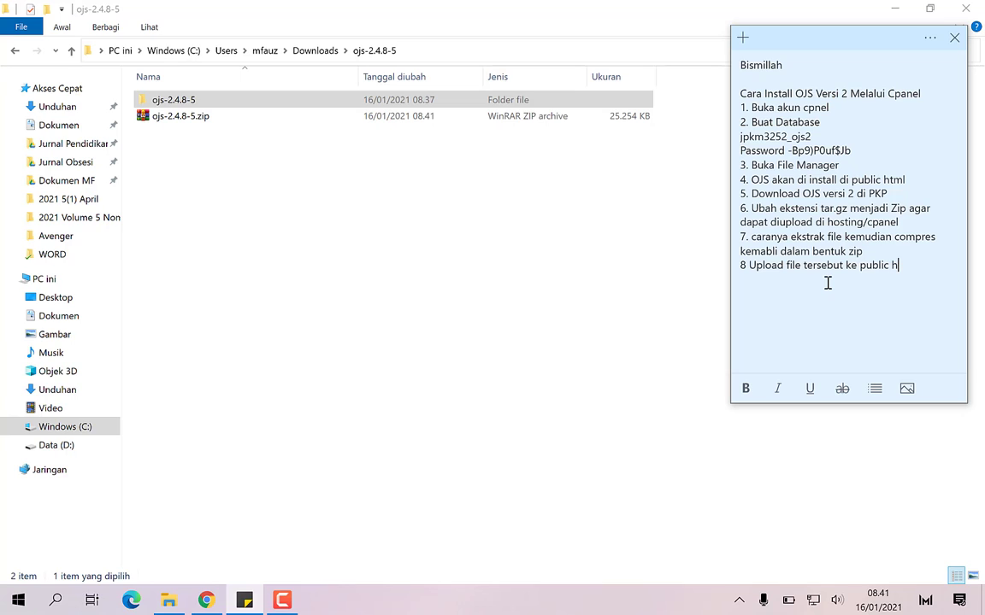
pyautogui.write('tml')
# Upload ojs-2.4.8-5.zip from Unduhan's ojs-2.4.8-5 folder to public_html, then return to the listing
pyautogui.click(206, 601)
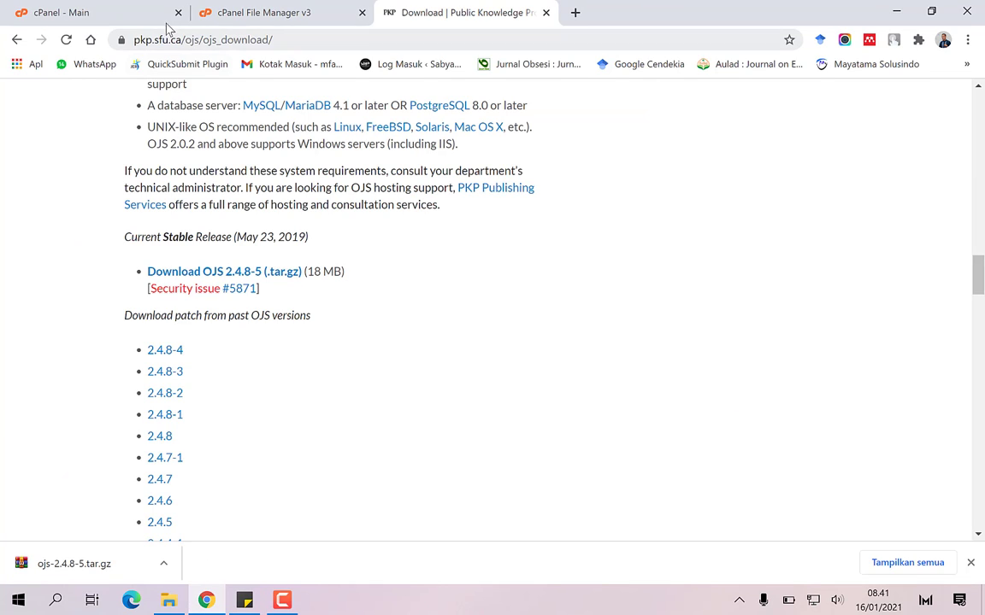
pyautogui.click(231, 13)
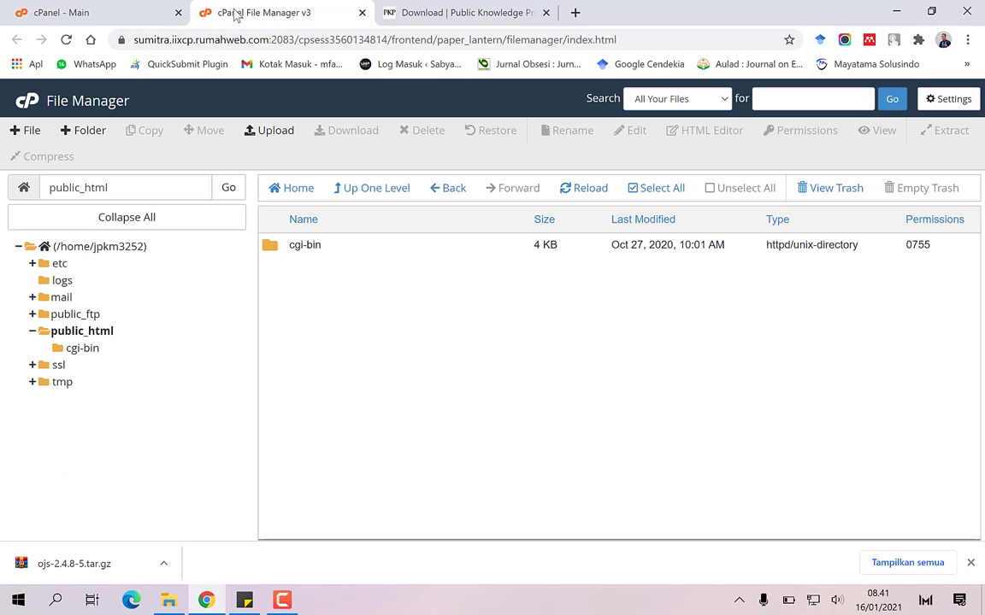
pyautogui.click(272, 131)
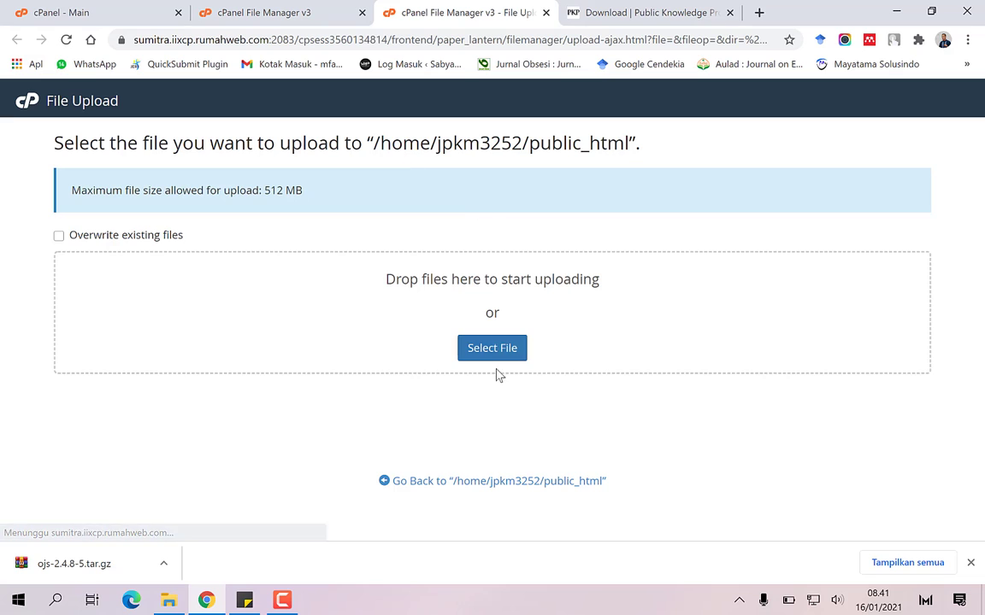
pyautogui.click(492, 349)
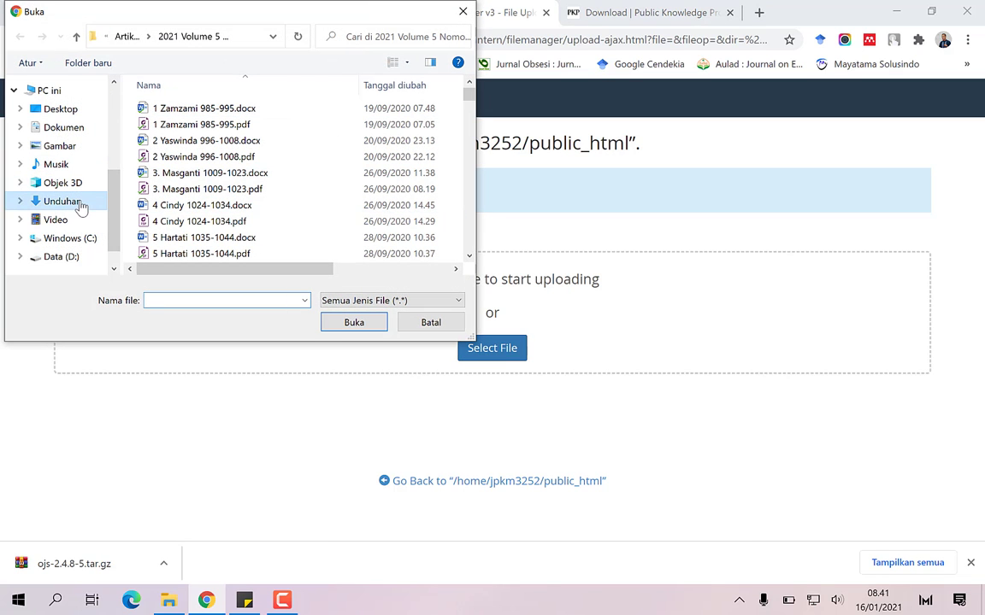
pyautogui.click(82, 203)
pyautogui.click(246, 147)
pyautogui.doubleClick(246, 147)
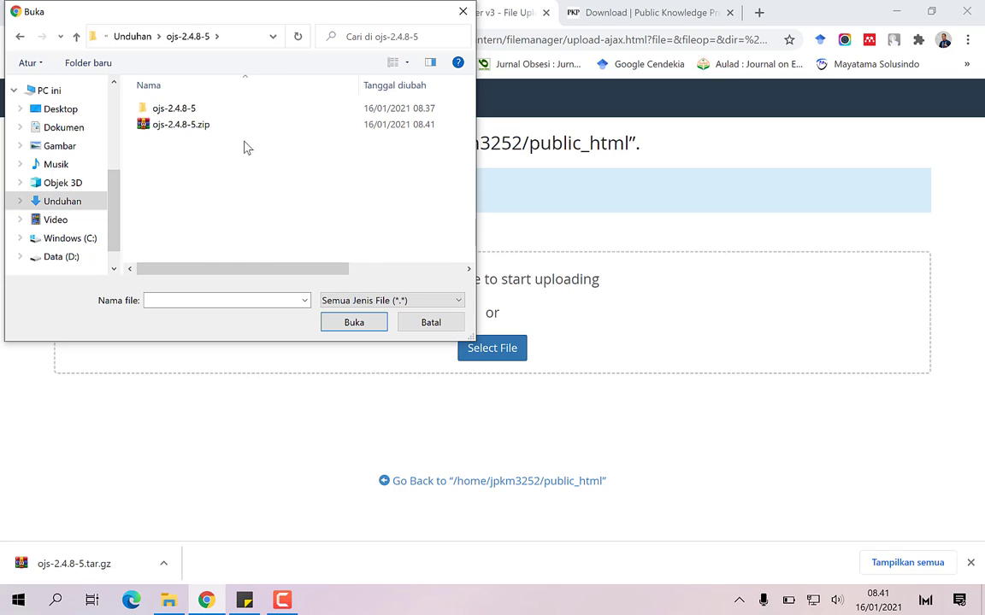
pyautogui.click(194, 126)
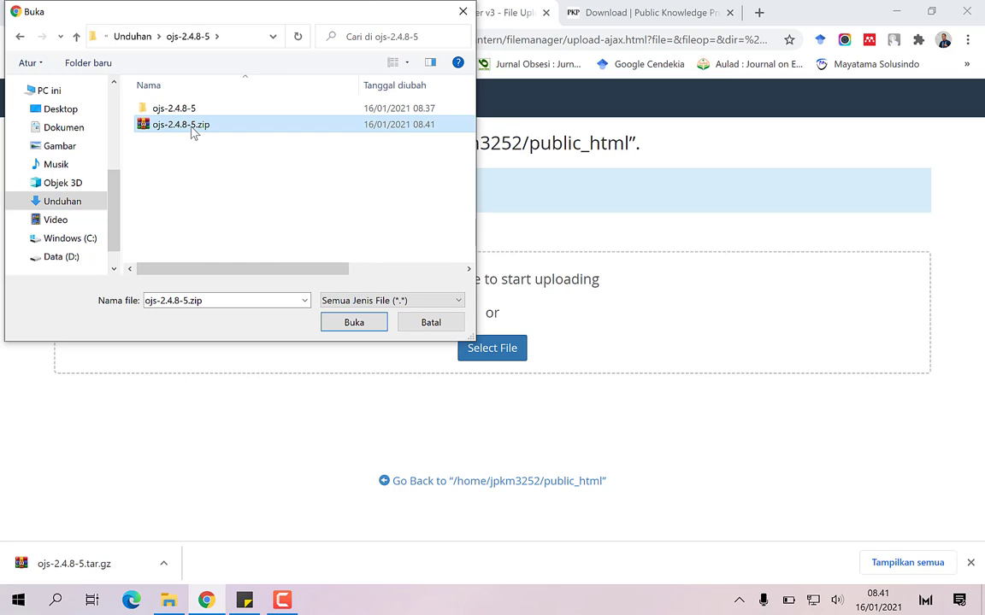
pyautogui.click(342, 324)
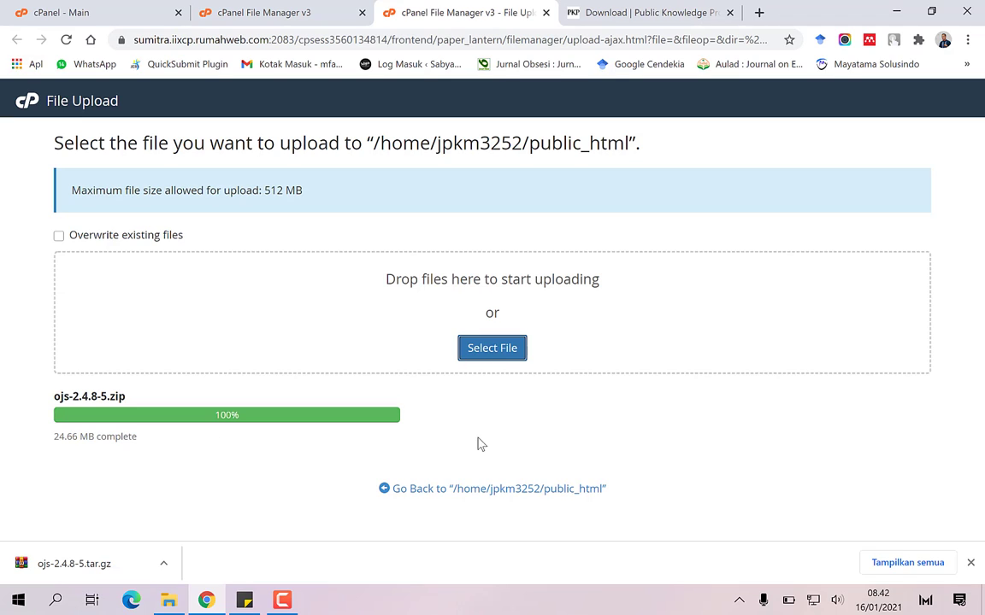
pyautogui.click(487, 495)
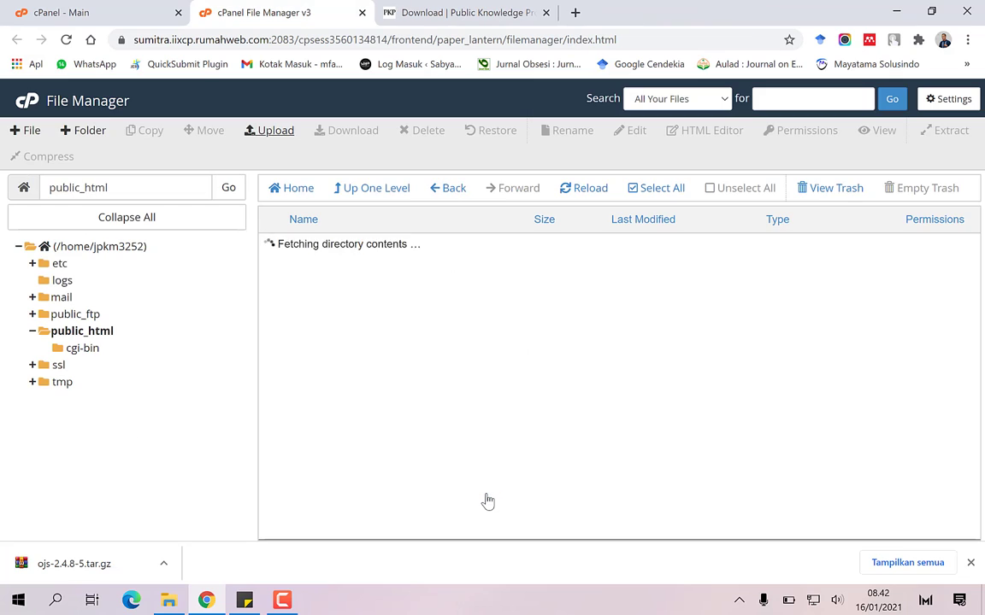
# Add the line '9. Ekstrak file' below step 8 in the notes
pyautogui.click(245, 601)
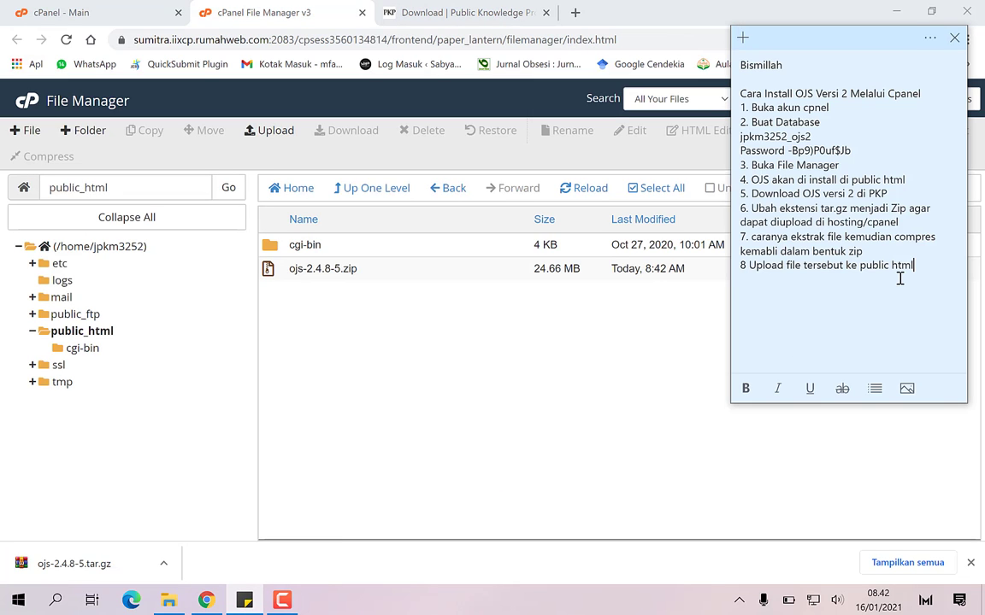
pyautogui.press('Return')
pyautogui.write('selanju')
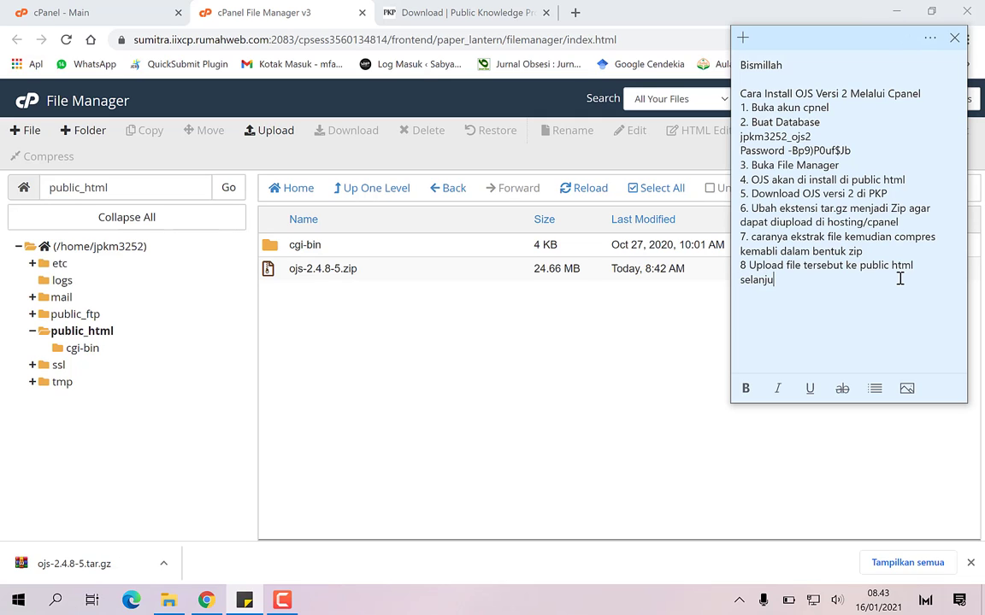
pyautogui.press('BackSpace')
pyautogui.press('BackSpace')
pyautogui.press('BackSpace')
pyautogui.press('BackSpace')
pyautogui.press('BackSpace')
pyautogui.press('BackSpace')
pyautogui.write('9. Ekstrak file')
# Extract ojs-2.4.8-5.zip into /public_html from File Manager and close the results
pyautogui.click(287, 272)
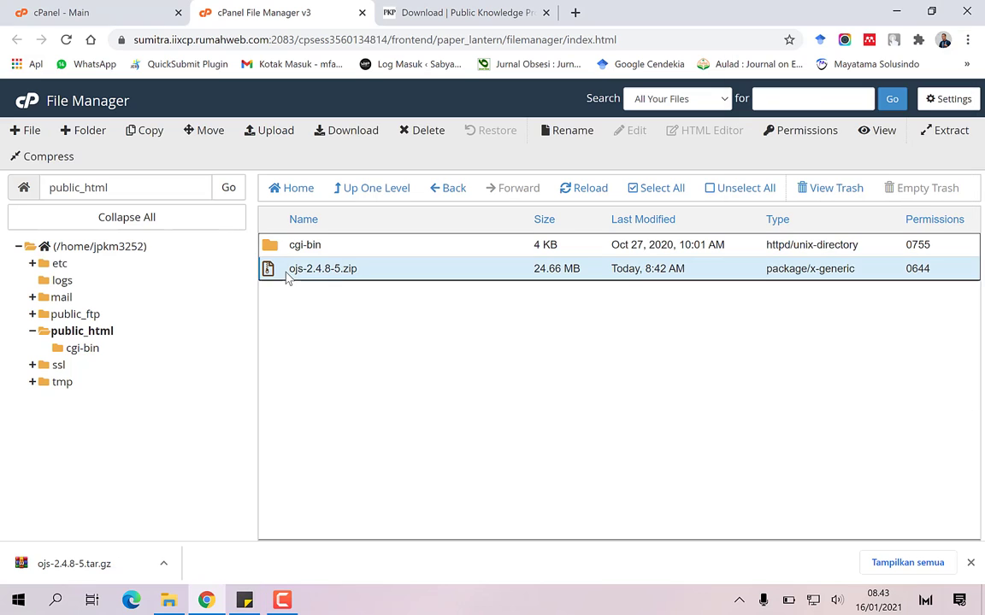
pyautogui.rightClick(287, 275)
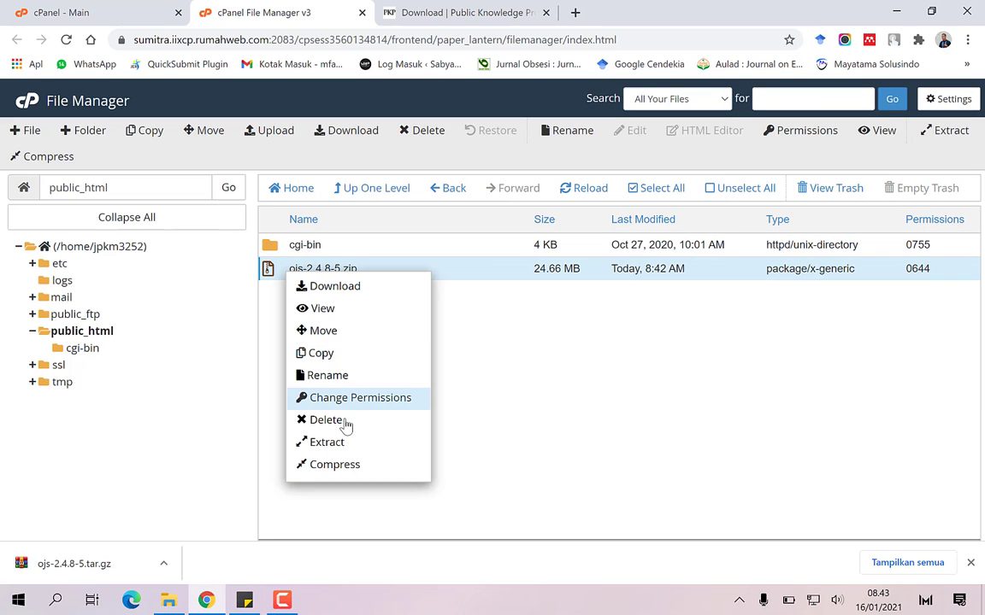
pyautogui.click(345, 450)
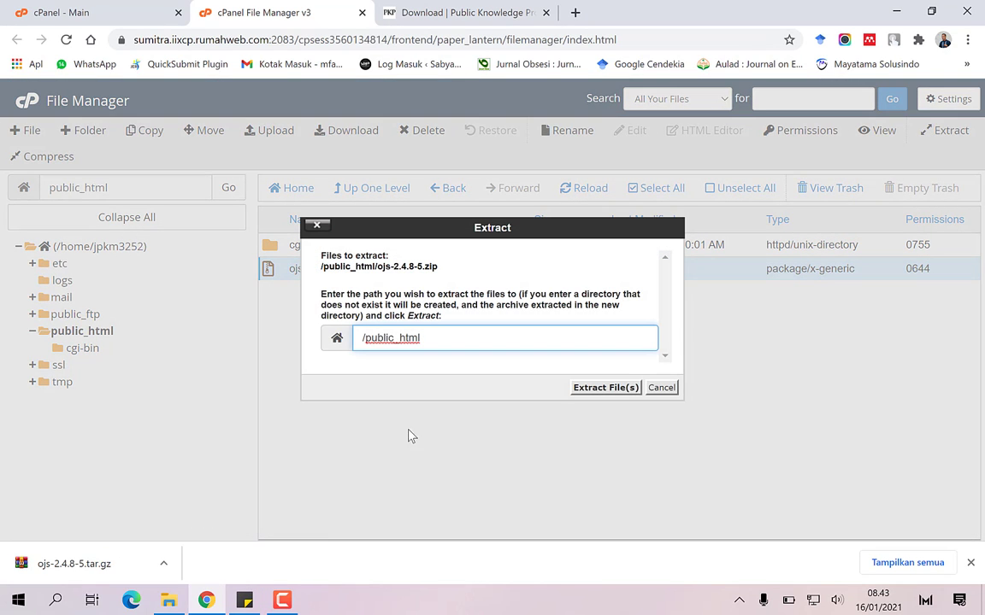
pyautogui.click(601, 390)
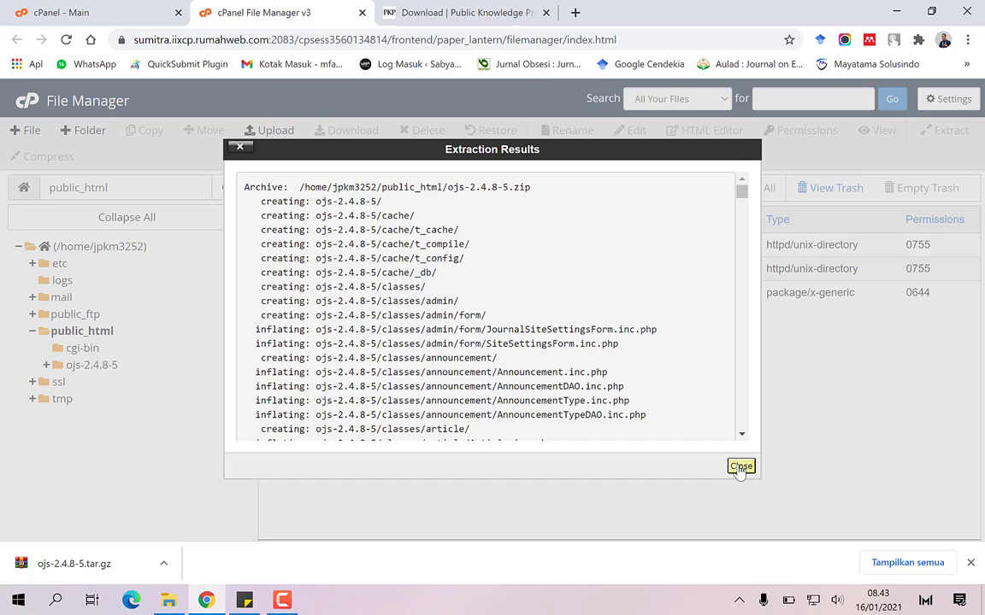
pyautogui.click(740, 467)
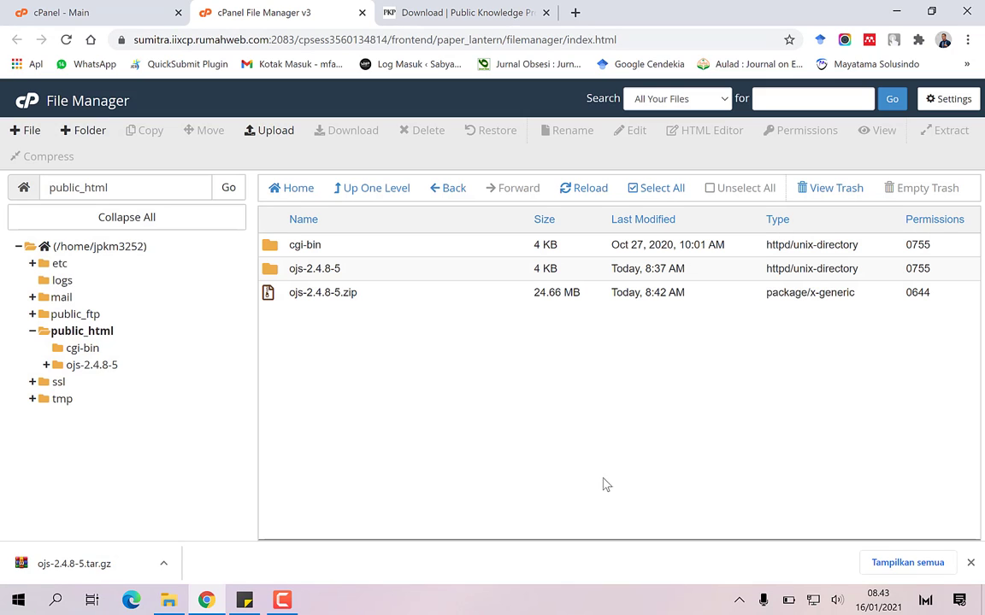
# Write step 10, 'pindahkan file hasil ekstrak ke public html', in the notes
pyautogui.click(245, 601)
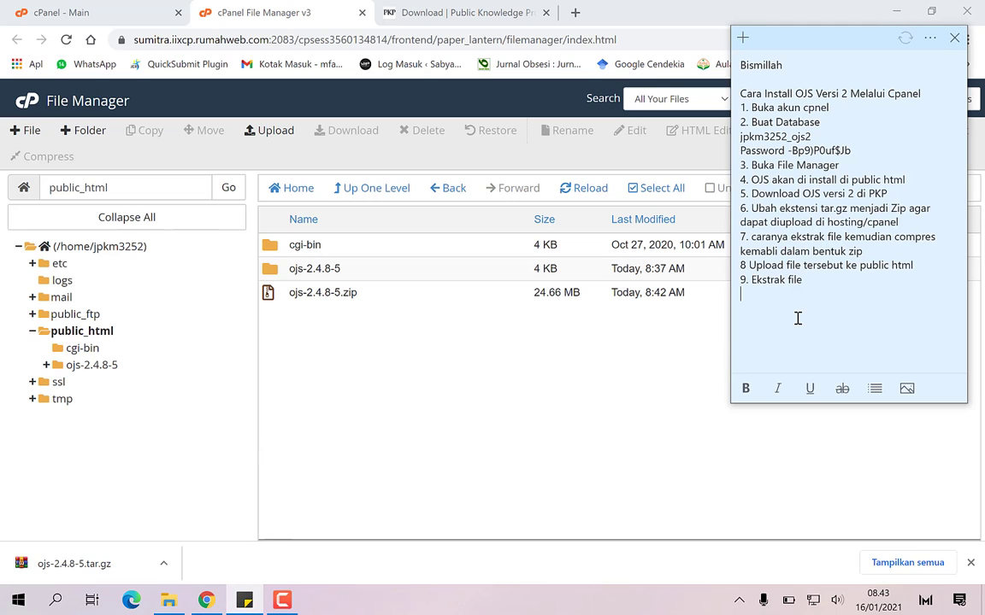
pyautogui.write('ndahkan file hasil ')
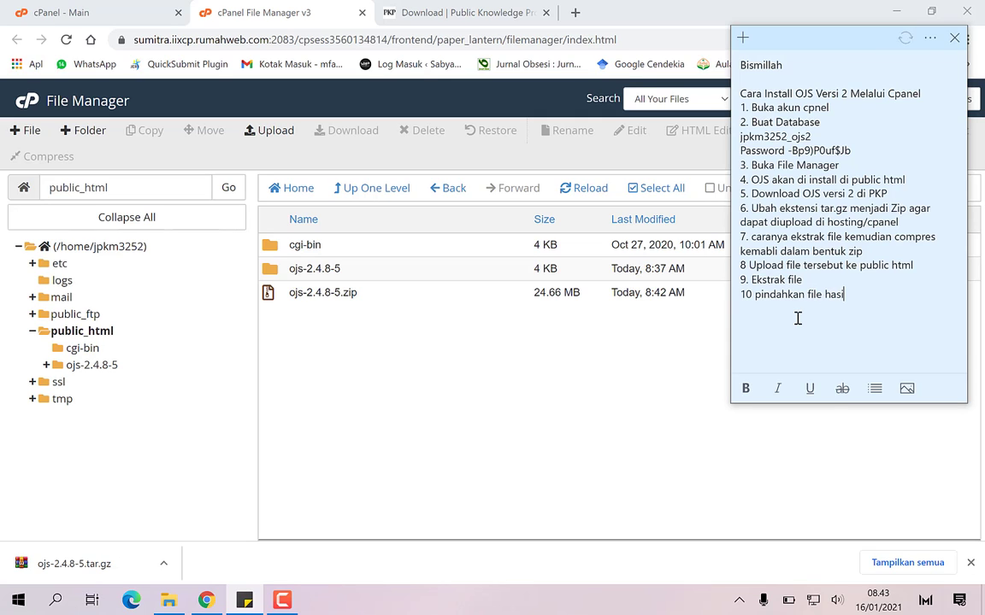
pyautogui.write('ekstrak ke publish')
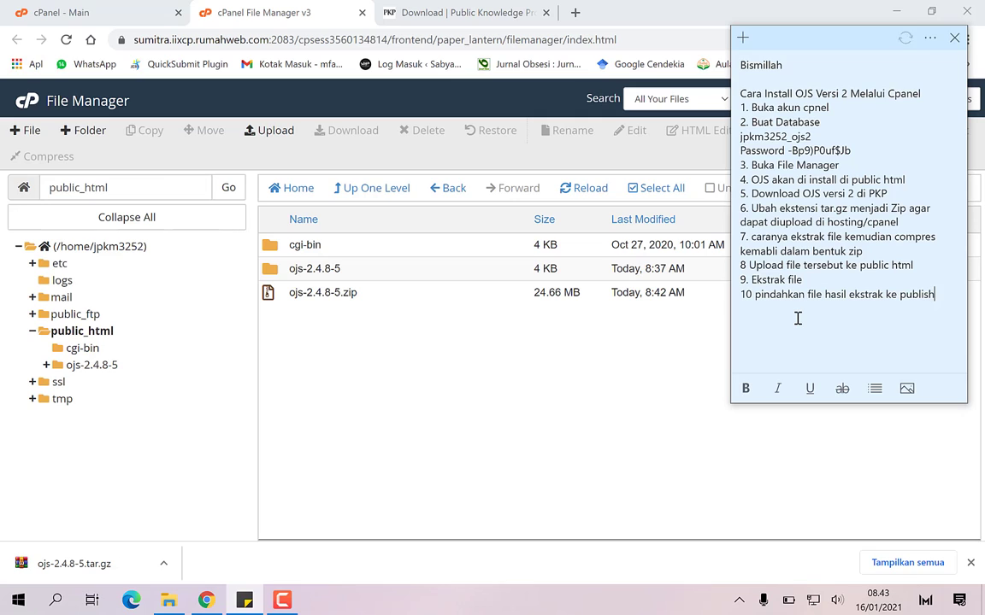
pyautogui.press('BackSpace')
pyautogui.press('BackSpace')
pyautogui.write('c htm')
# Move all contents of the ojs-2.4.8-5 folder up into /public_html/
pyautogui.click(270, 274)
pyautogui.click(272, 272)
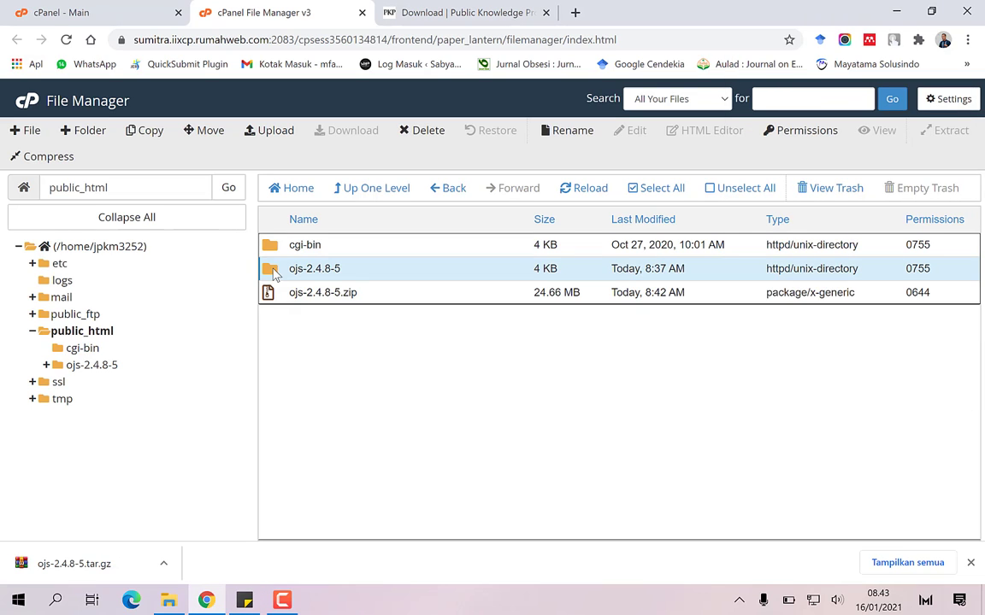
pyautogui.doubleClick(273, 271)
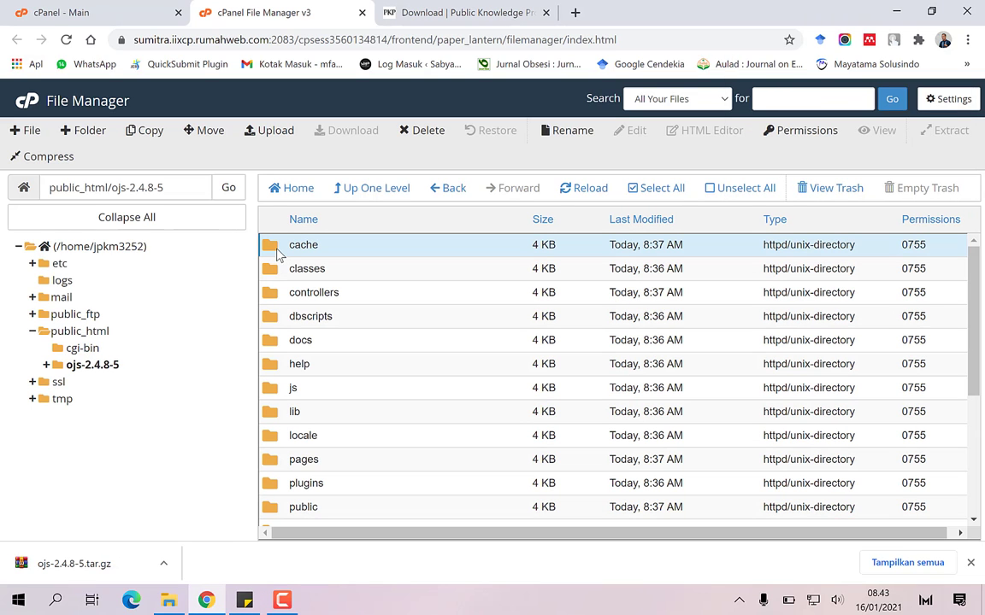
pyautogui.hotkey('shift', 'Down')
pyautogui.hotkey('shift', 'Down')
pyautogui.hotkey('shift', 'Down')
pyautogui.hotkey('shift', 'Down')
pyautogui.hotkey('shift', 'Down')
pyautogui.hotkey('shift', 'Down')
pyautogui.hotkey('shift', 'Down')
pyautogui.hotkey('shift', 'Down')
pyautogui.hotkey('shift', 'Down')
pyautogui.hotkey('shift', 'Down')
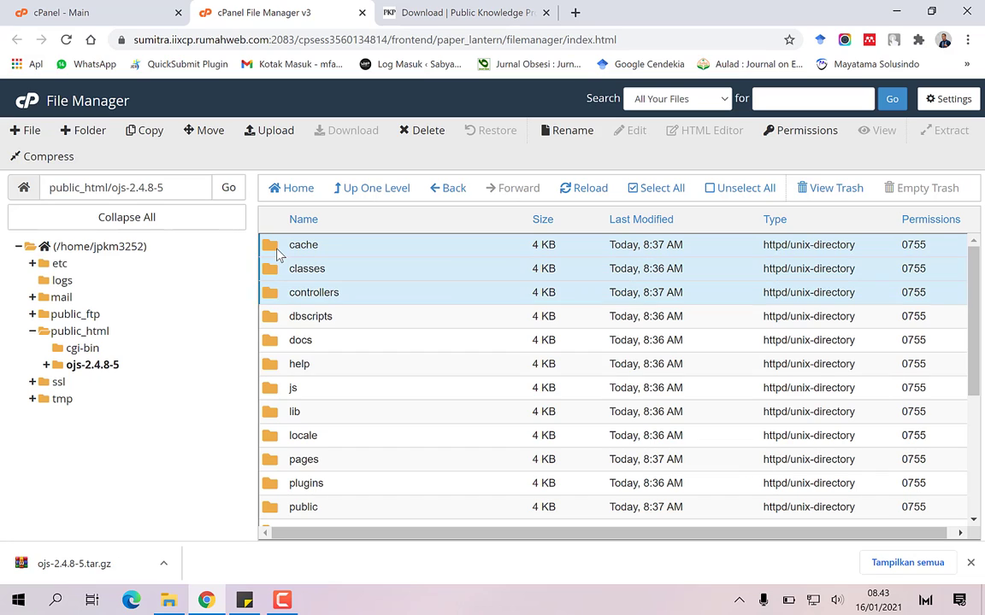
pyautogui.hotkey('shift', 'Down')
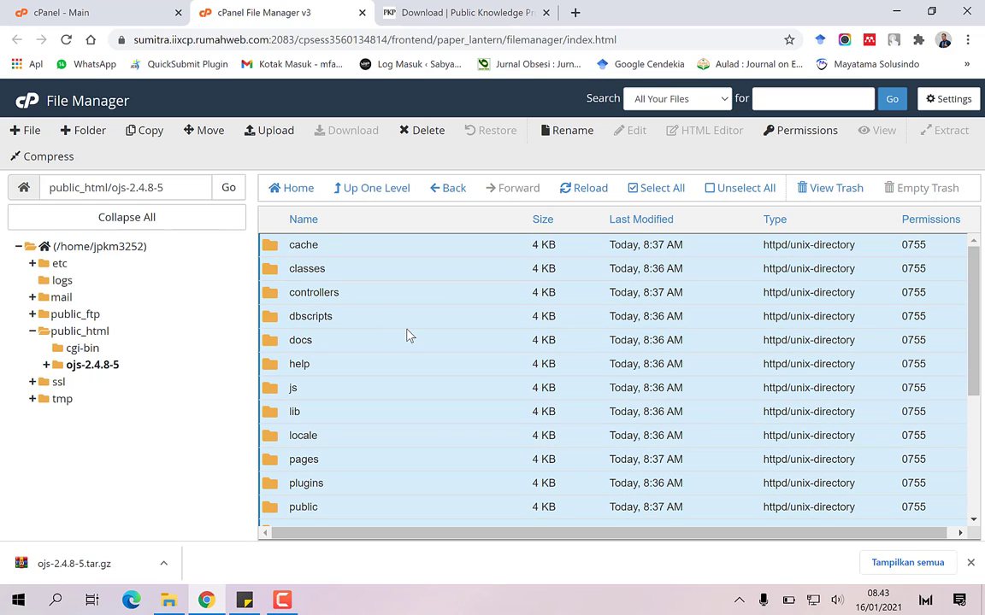
pyautogui.hotkey('shift', 'Down')
pyautogui.hotkey('shift', 'Down')
pyautogui.hotkey('shift', 'Down')
pyautogui.hotkey('shift', 'Down')
pyautogui.hotkey('shift', 'Down')
pyautogui.hotkey('shift', 'Down')
pyautogui.hotkey('shift', 'Down')
pyautogui.hotkey('shift', 'Down')
pyautogui.hotkey('shift', 'Down')
pyautogui.hotkey('shift', 'Down')
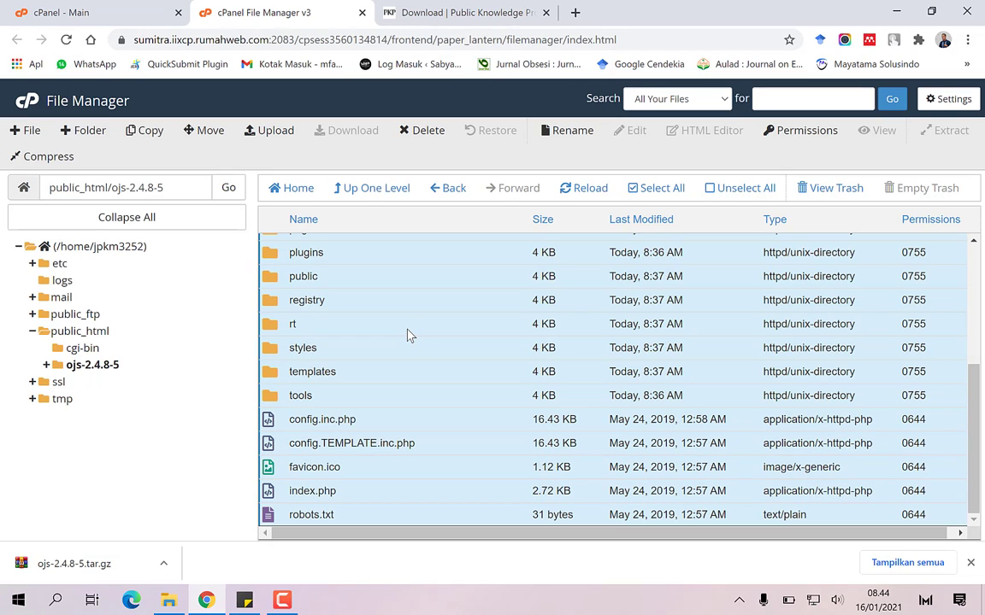
pyautogui.click(203, 133)
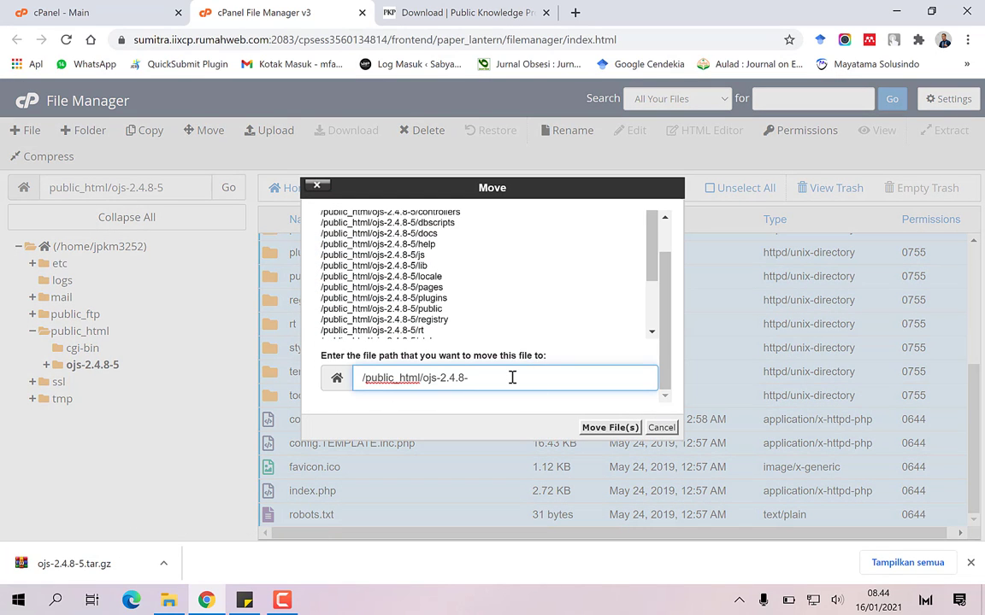
pyautogui.press('BackSpace')
pyautogui.press('BackSpace')
pyautogui.press('BackSpace')
pyautogui.press('BackSpace')
pyautogui.press('BackSpace')
pyautogui.press('BackSpace')
pyautogui.press('BackSpace')
pyautogui.press('BackSpace')
pyautogui.press('BackSpace')
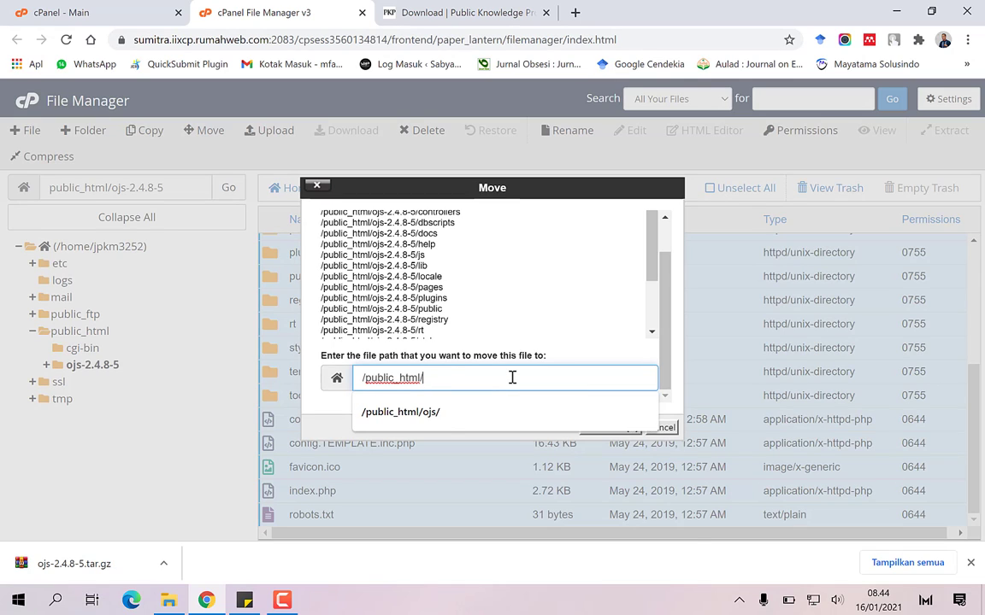
pyautogui.click(414, 413)
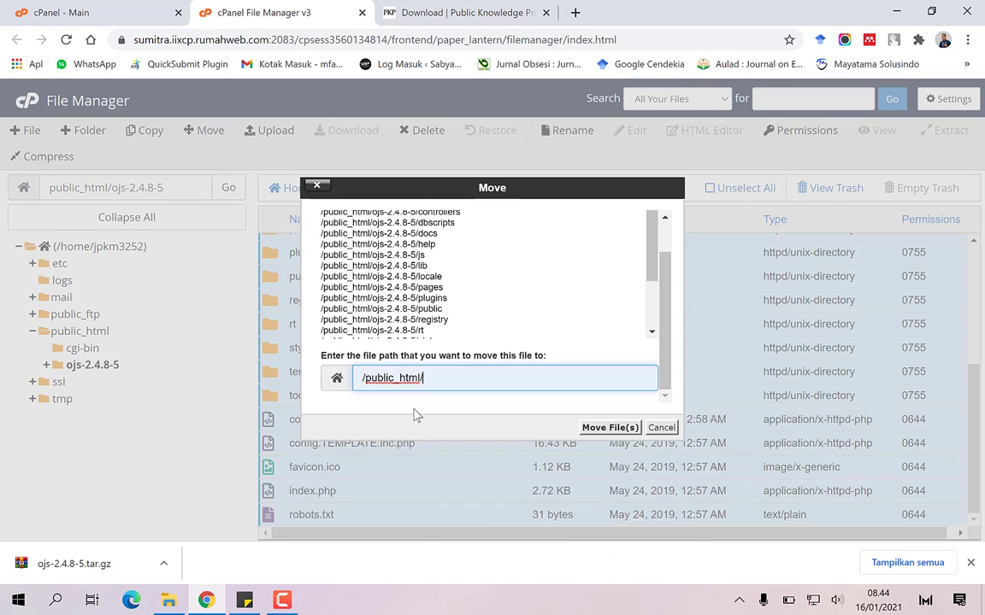
pyautogui.click(599, 427)
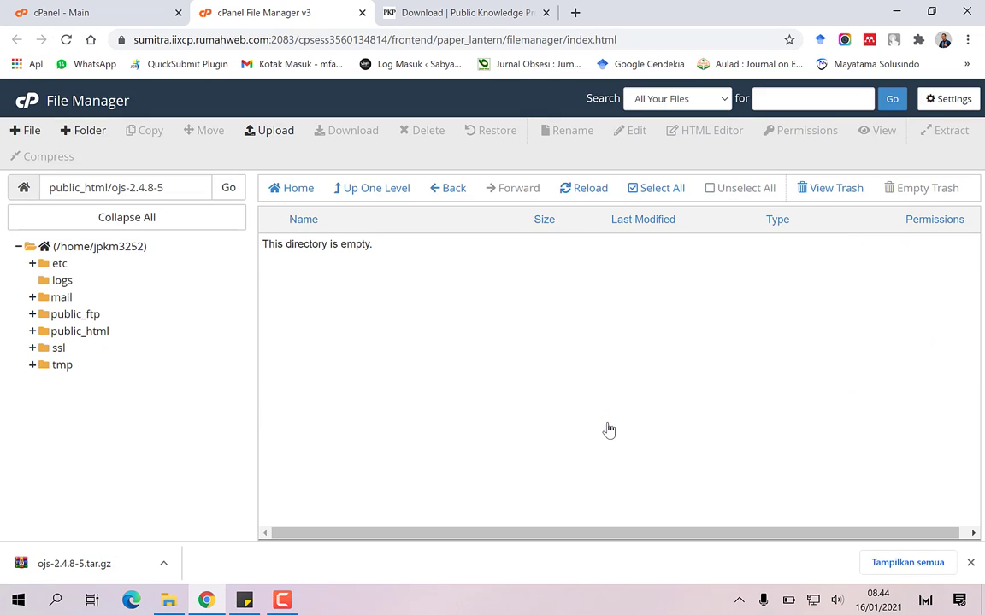
# Permanently delete the emptied ojs-2.4.8-5 folder from public_html, skipping the trash
pyautogui.click(376, 192)
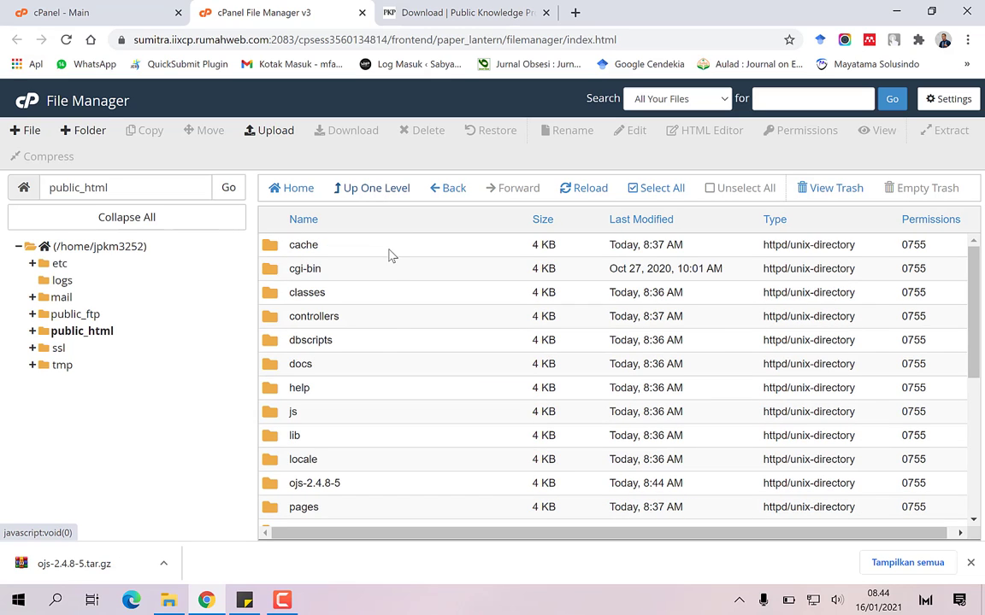
pyautogui.click(275, 486)
pyautogui.rightClick(275, 486)
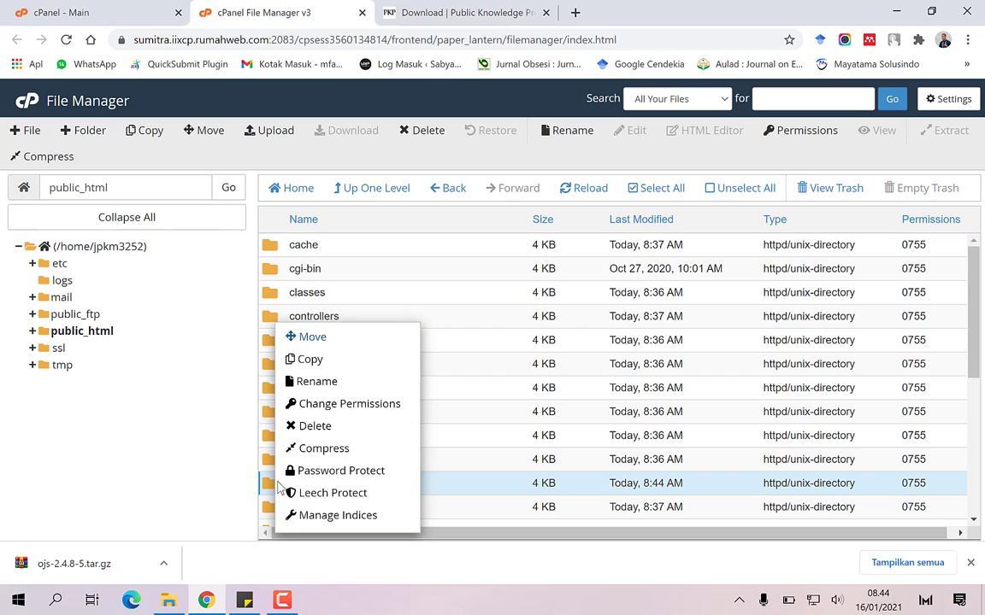
pyautogui.click(321, 427)
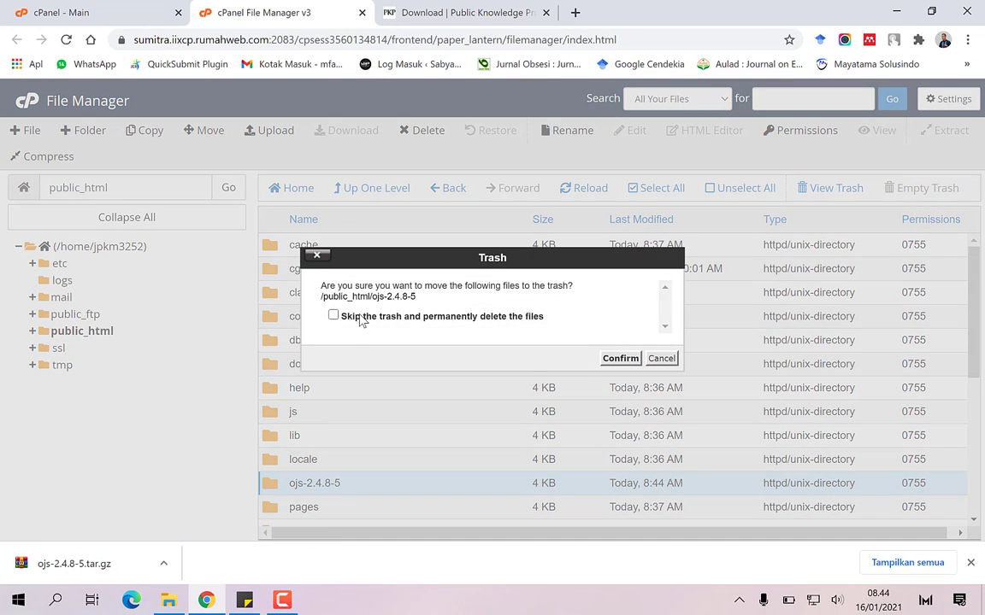
pyautogui.click(355, 318)
pyautogui.click(617, 358)
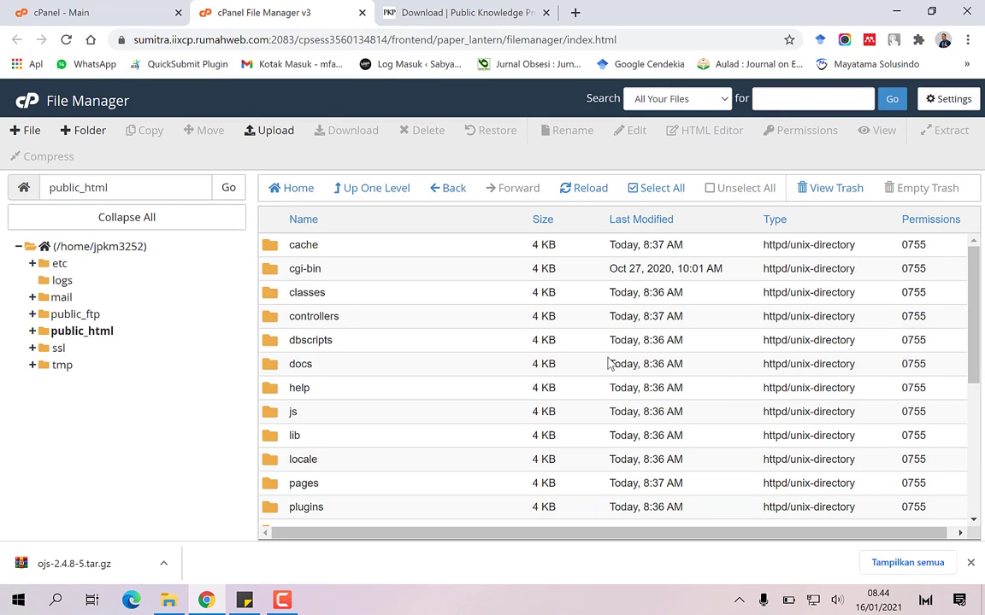
# Write step 11 in the notes: 'pastikan menggunakan PHP 5,6'
pyautogui.click(249, 600)
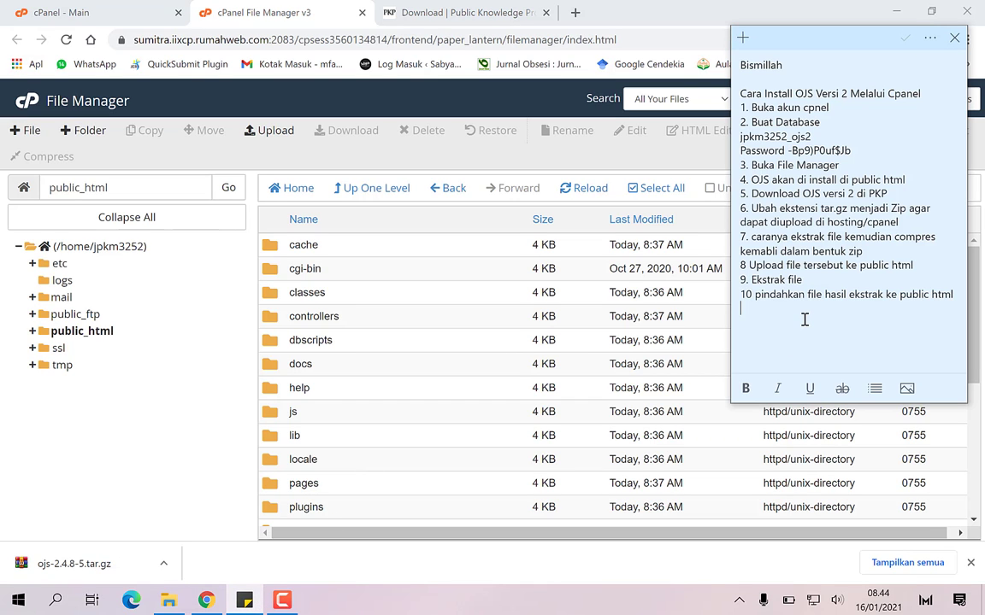
pyautogui.write('pastikan menggunakan PHP')
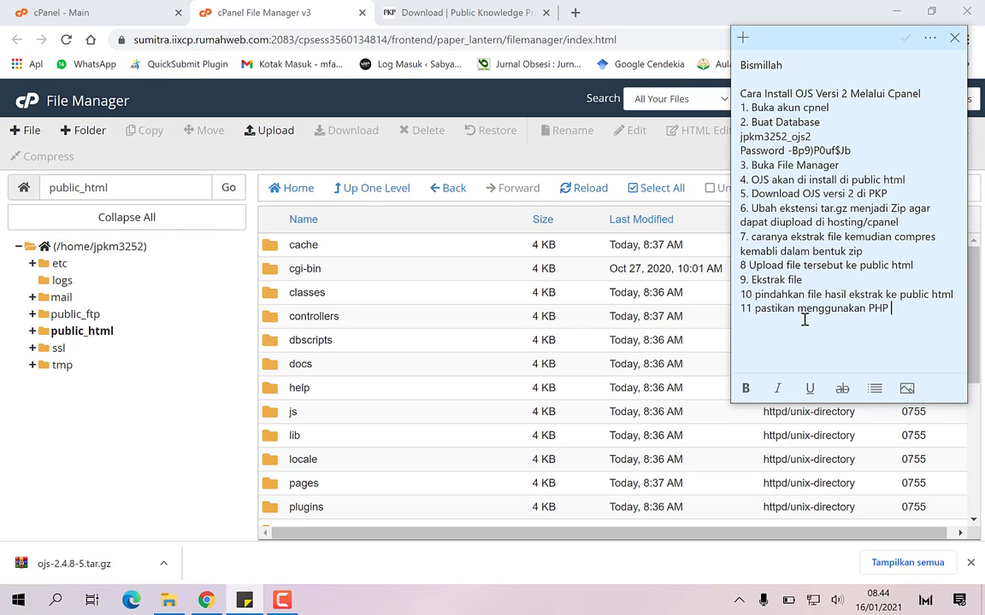
pyautogui.write(' 5,6')
# Go to the cPanel home page and open MultiPHP Manager
pyautogui.click(64, 12)
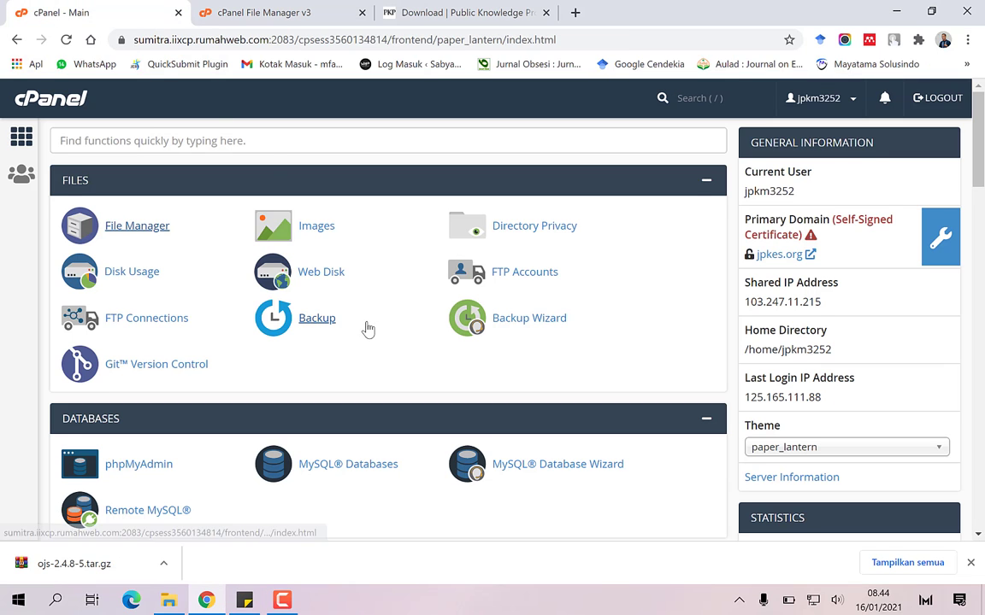
pyautogui.scroll(-2, 365, 330)
pyautogui.scroll(-5, 367, 329)
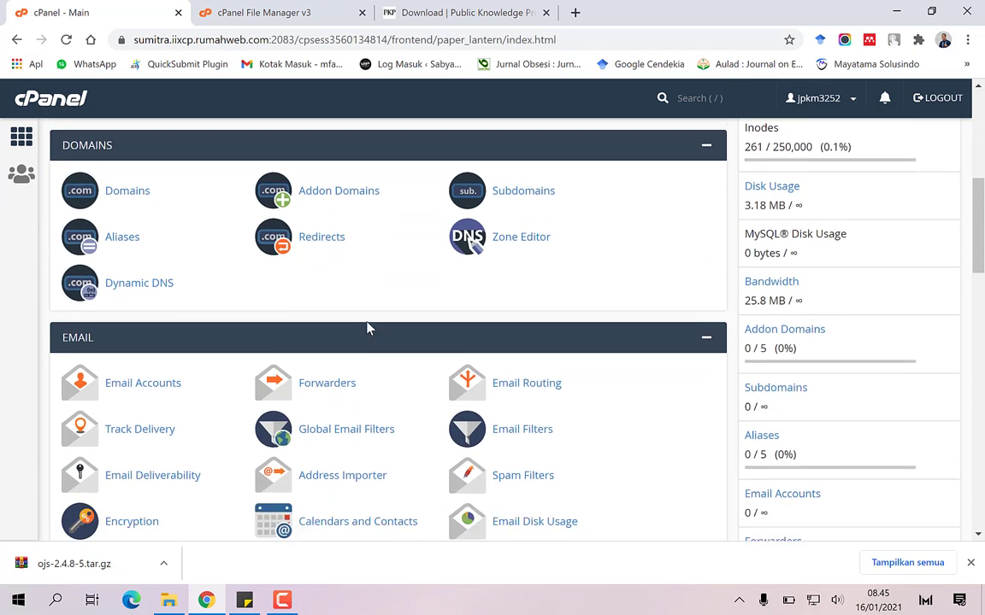
pyautogui.scroll(-4, 368, 329)
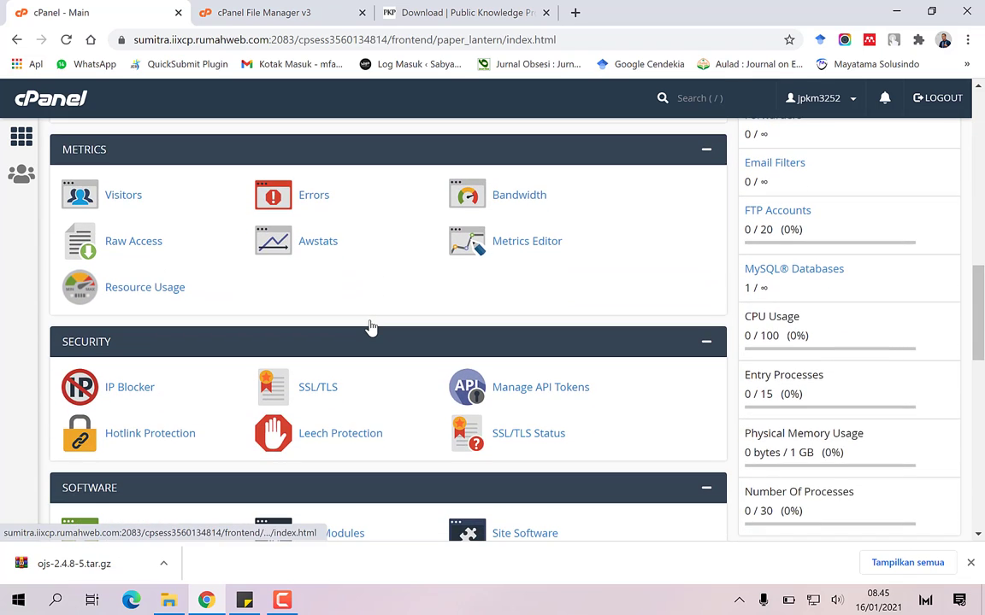
pyautogui.scroll(-2, 370, 325)
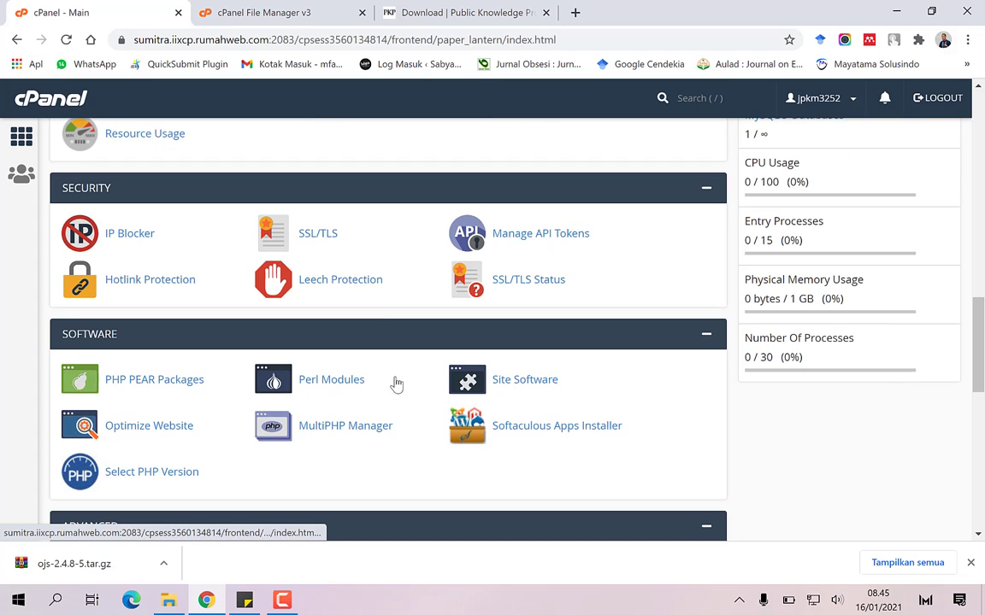
pyautogui.click(363, 425)
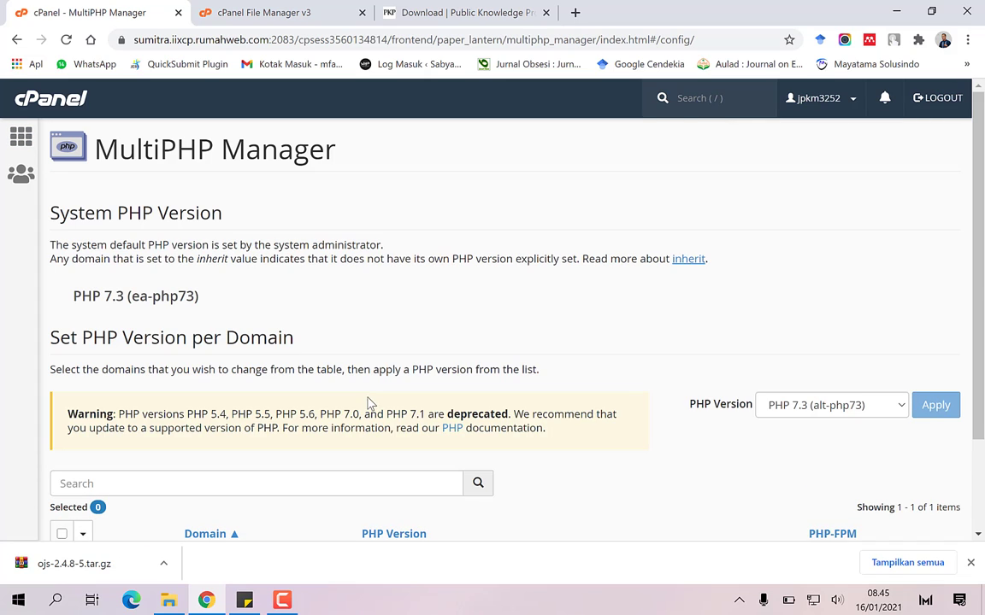
# Apply PHP 5.6 (ea-php56) to the jpkes.org domain
pyautogui.scroll(-2, 371, 377)
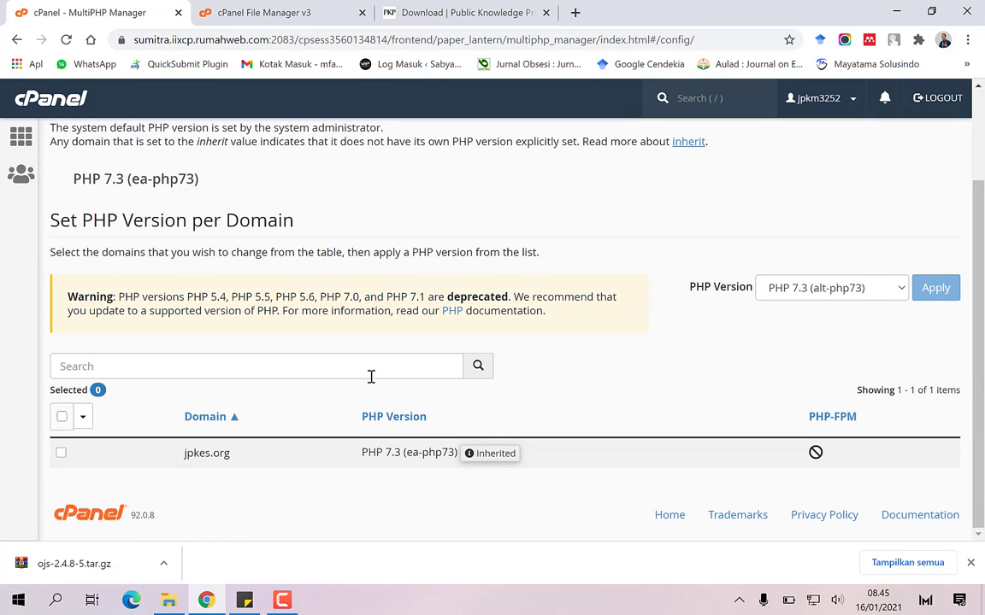
pyautogui.click(61, 454)
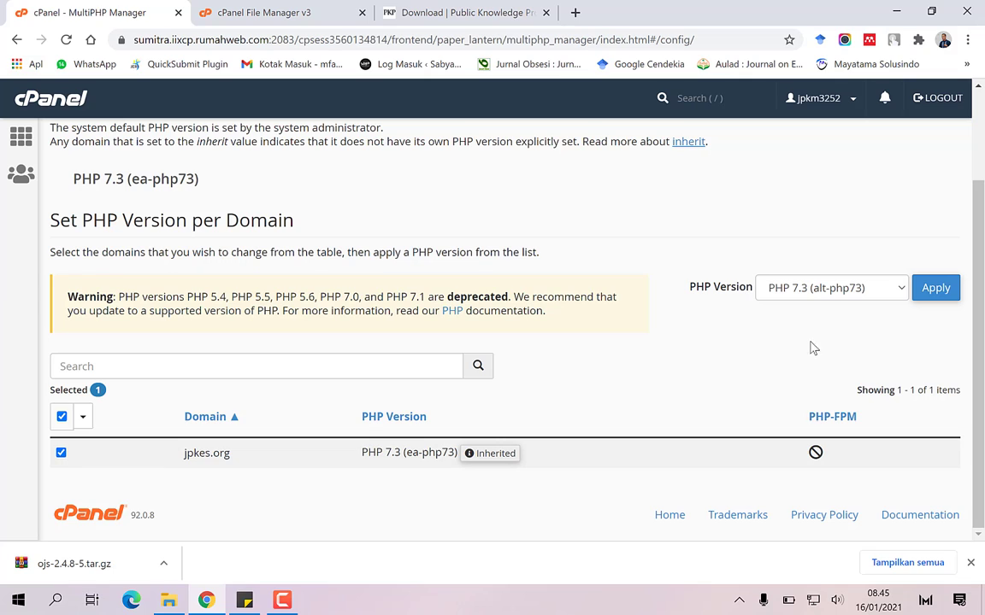
pyautogui.click(888, 291)
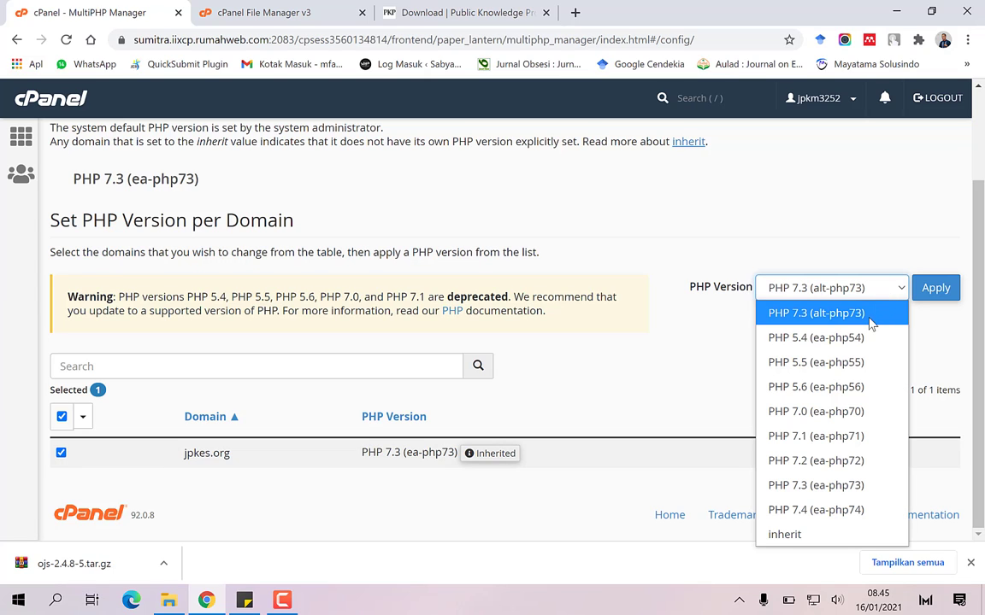
pyautogui.click(857, 387)
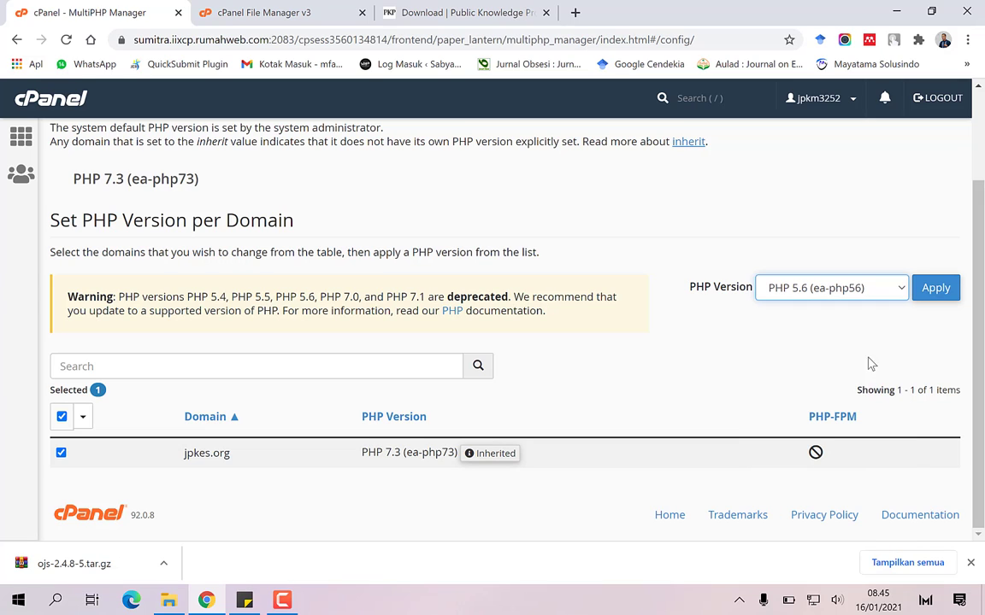
pyautogui.click(933, 292)
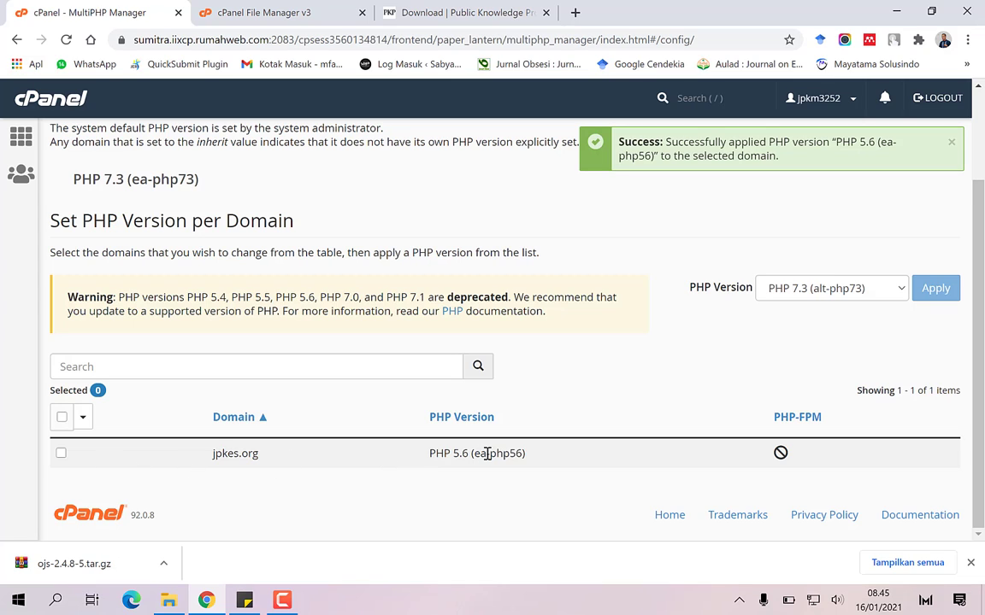
# Return to the File Manager's public_html listing of OJS files
pyautogui.click(313, 13)
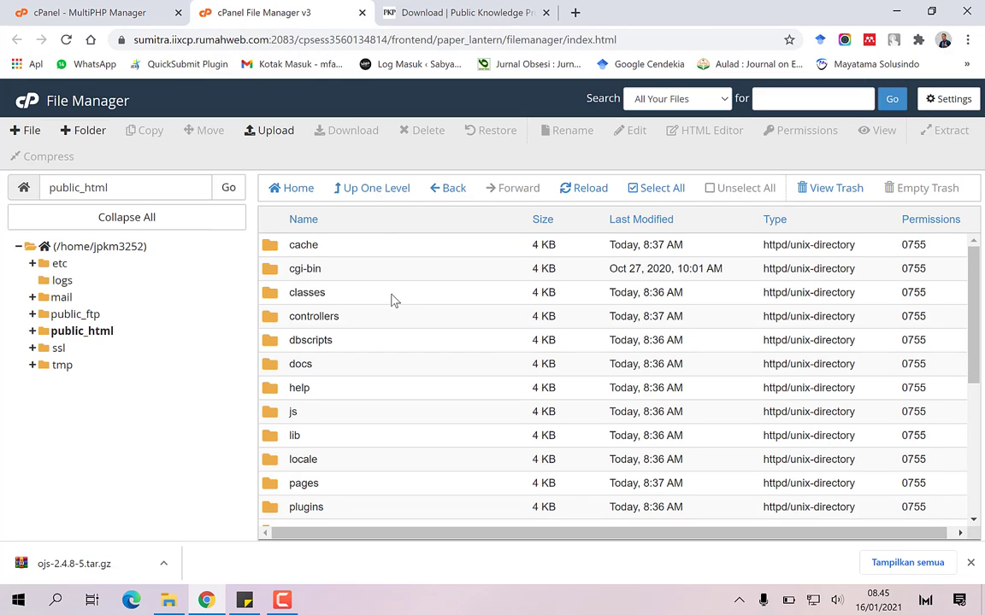
pyautogui.scroll(-1, 391, 299)
pyautogui.scroll(-2, 392, 299)
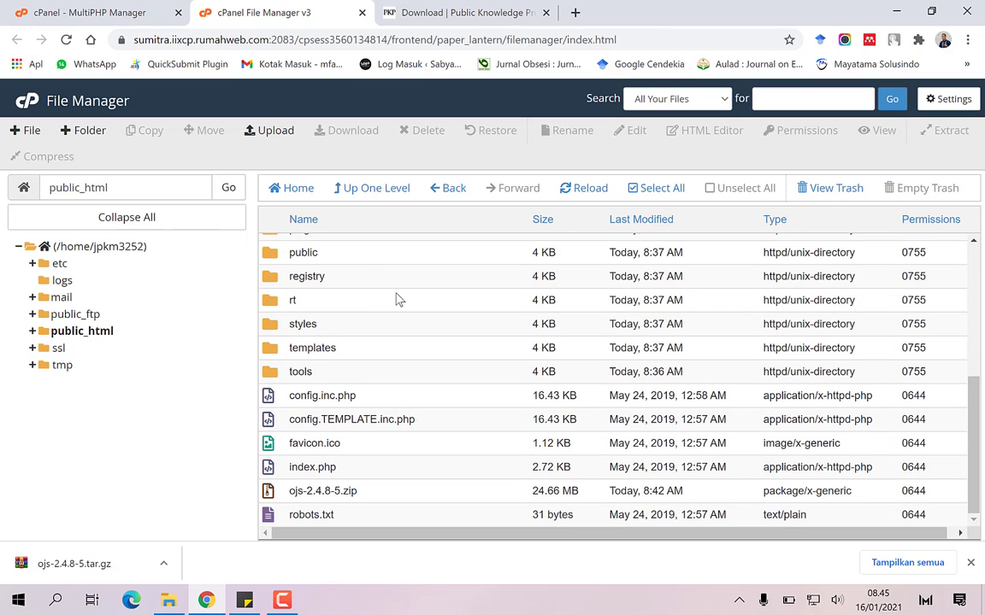
pyautogui.scroll(4, 395, 299)
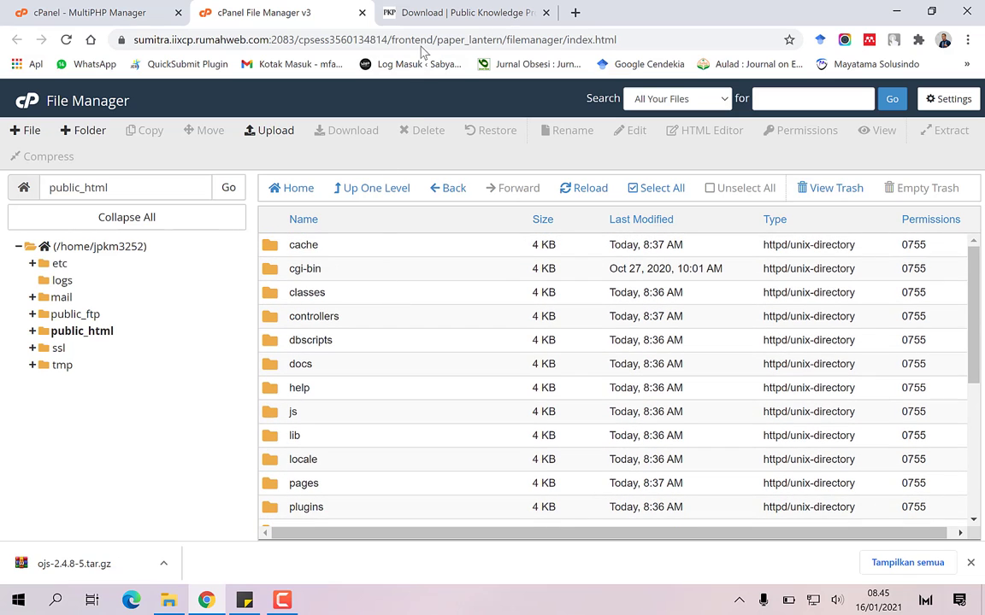
# Load jpkes.org in the browser to bring up the OJS installation form
pyautogui.click(430, 14)
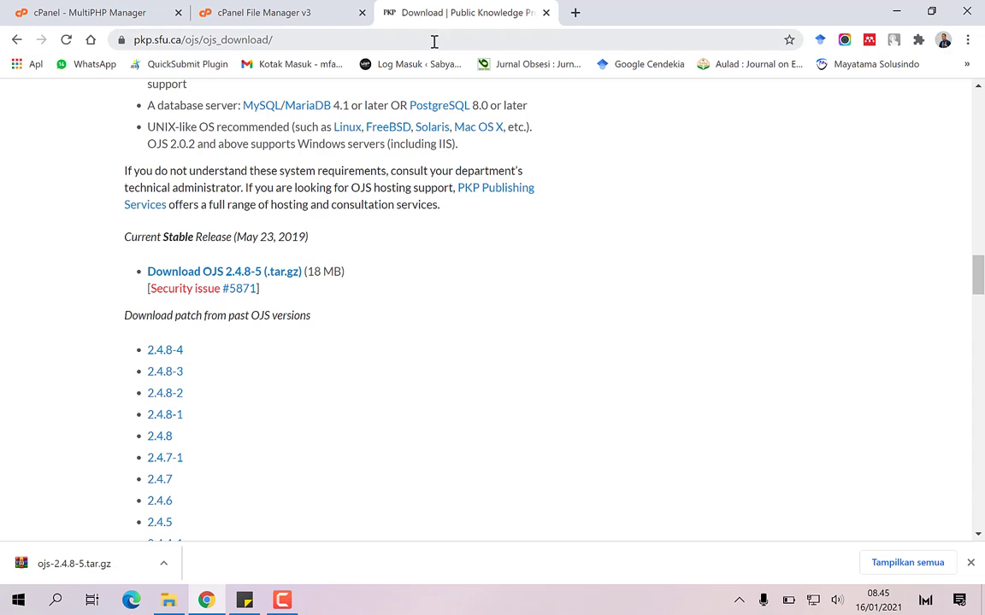
pyautogui.click(434, 40)
pyautogui.write('jp')
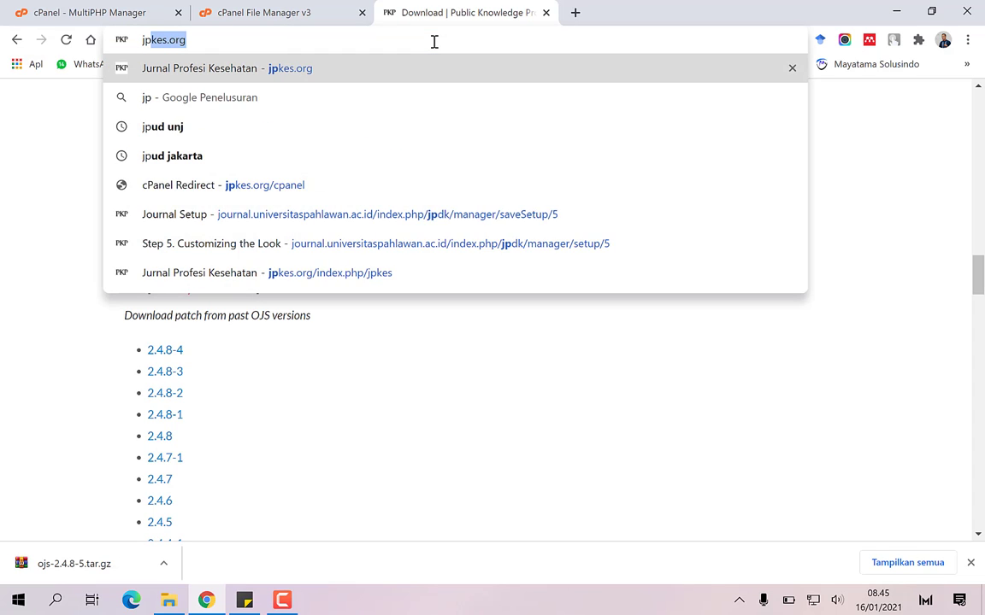
pyautogui.write('kes.org')
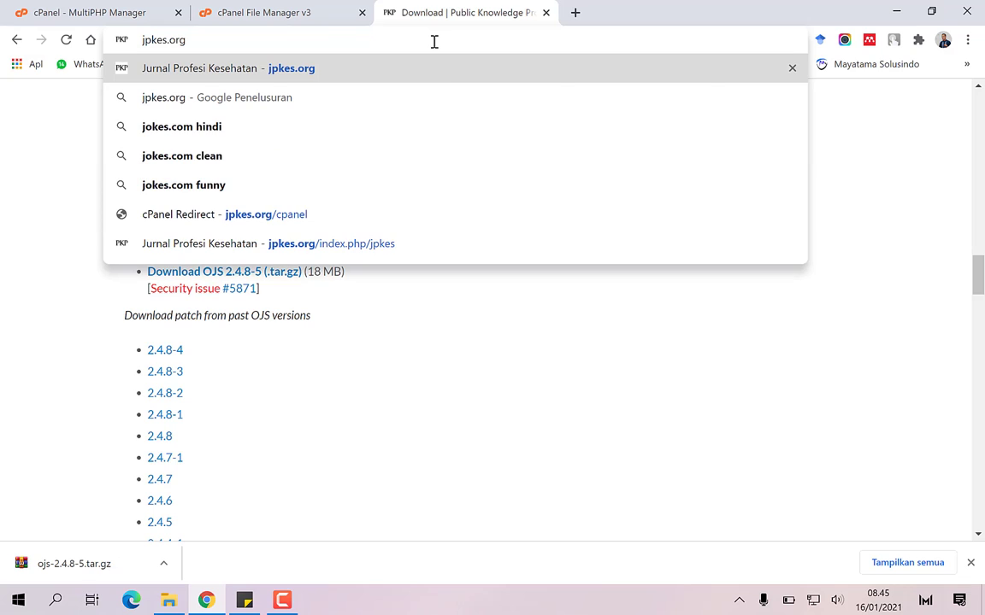
pyautogui.press('Return')
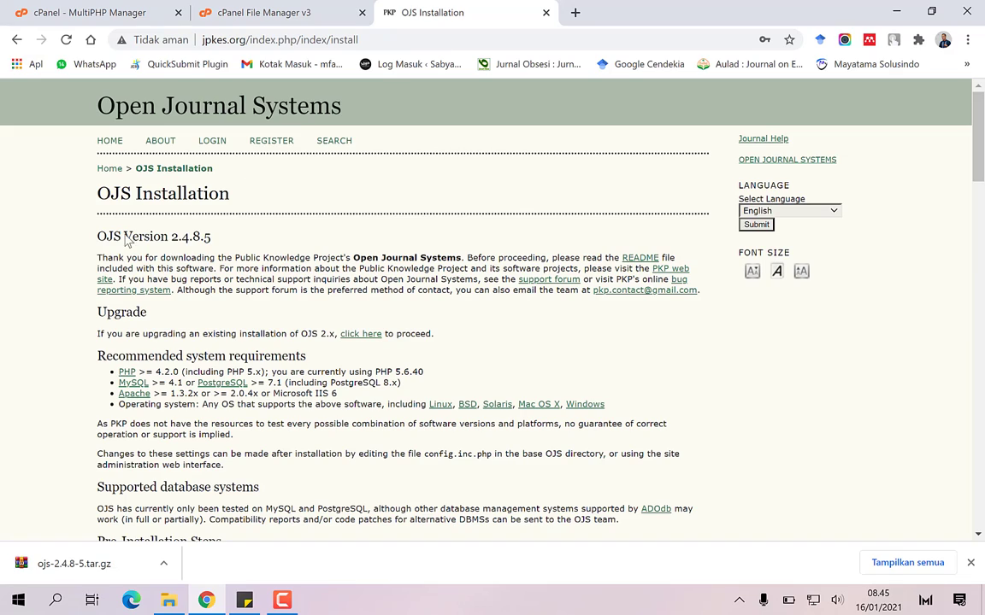
# Change the Directory for uploads path to /home/jpkm3252/jpkes_db
pyautogui.scroll(-5, 106, 242)
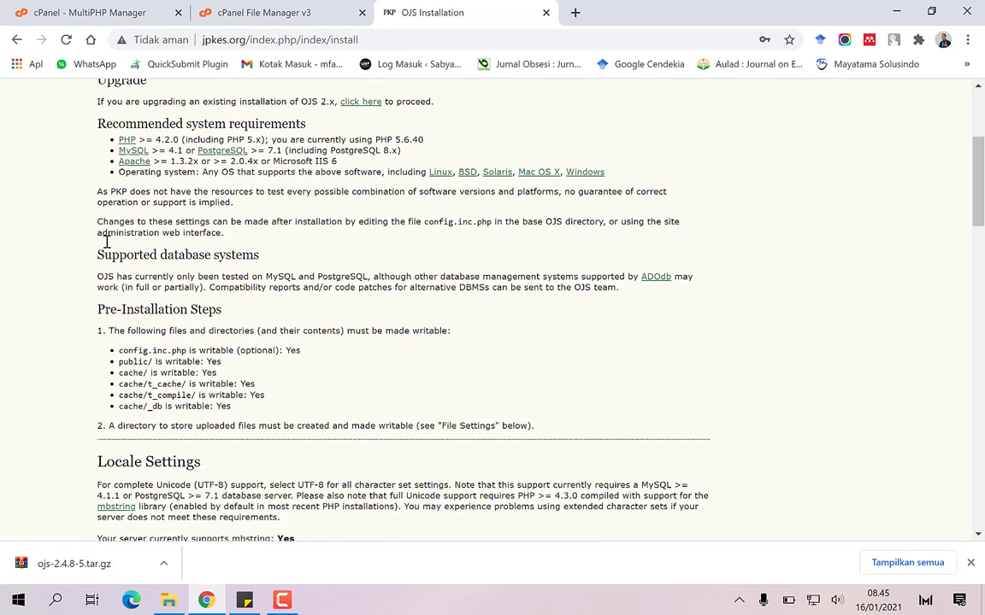
pyautogui.scroll(-1, 248, 288)
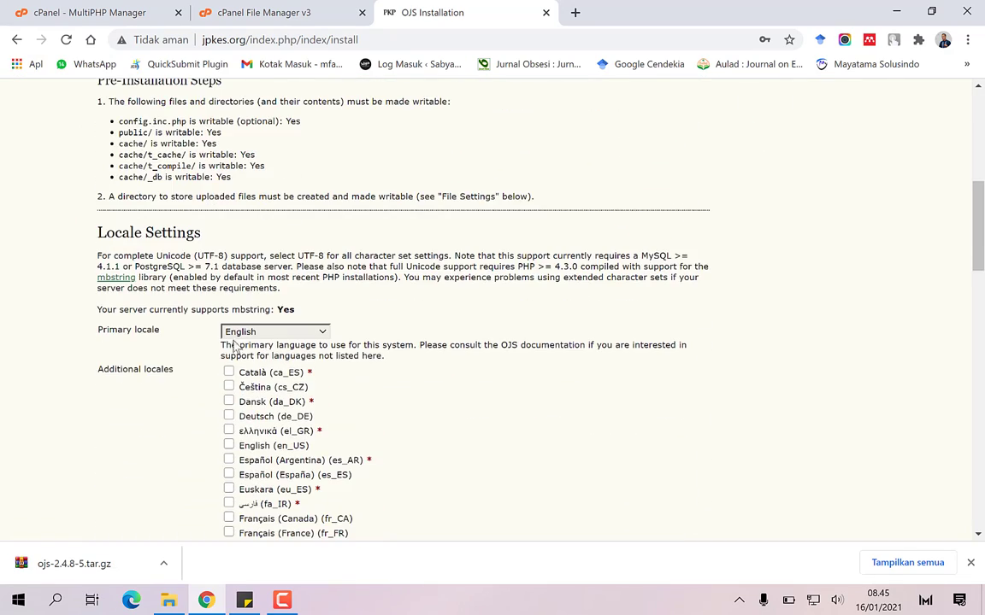
pyautogui.scroll(-3, 235, 358)
pyautogui.scroll(-4, 235, 358)
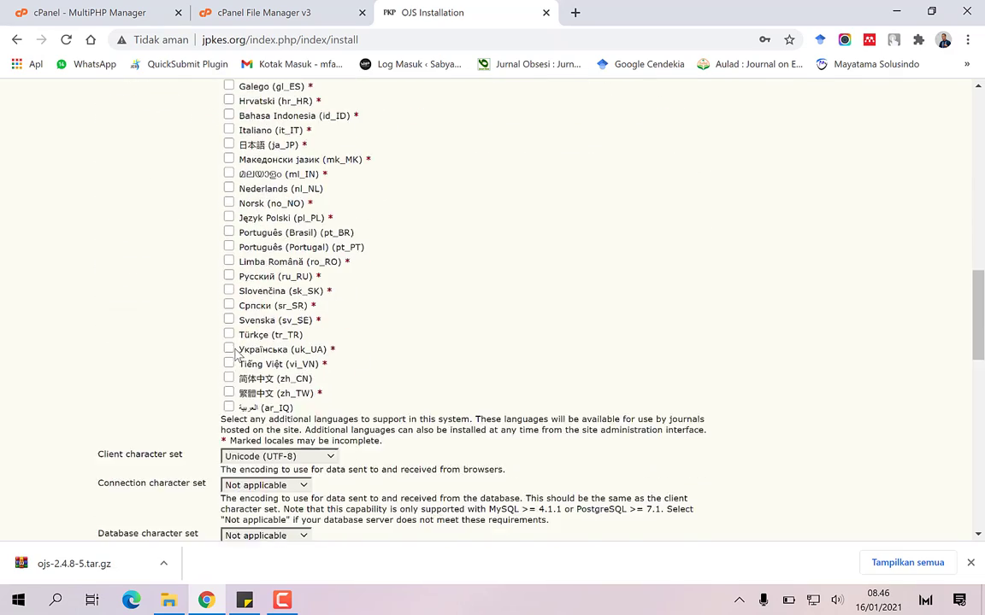
pyautogui.scroll(-1, 236, 350)
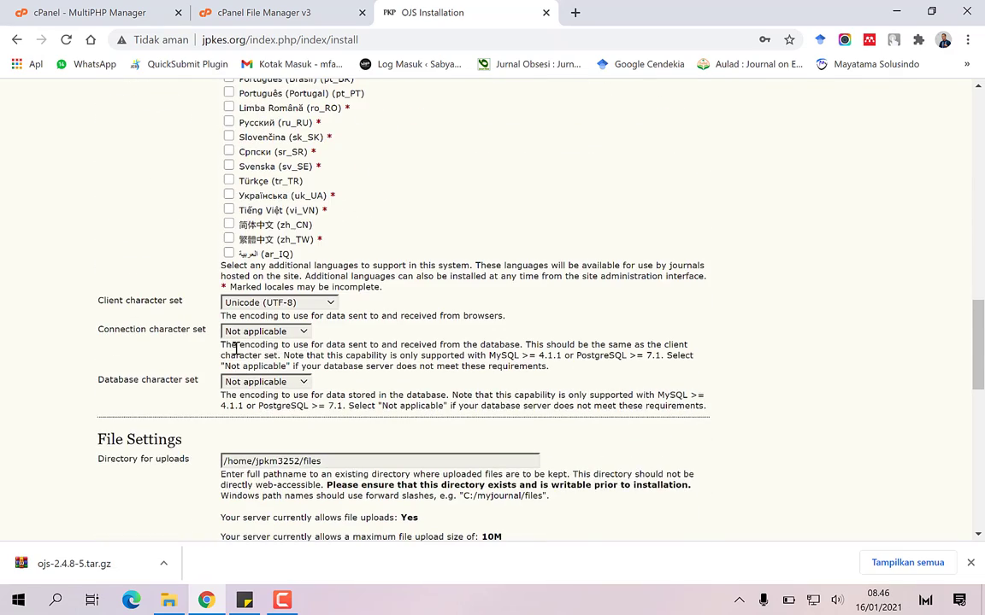
pyautogui.scroll(-1, 235, 348)
pyautogui.scroll(-1, 237, 351)
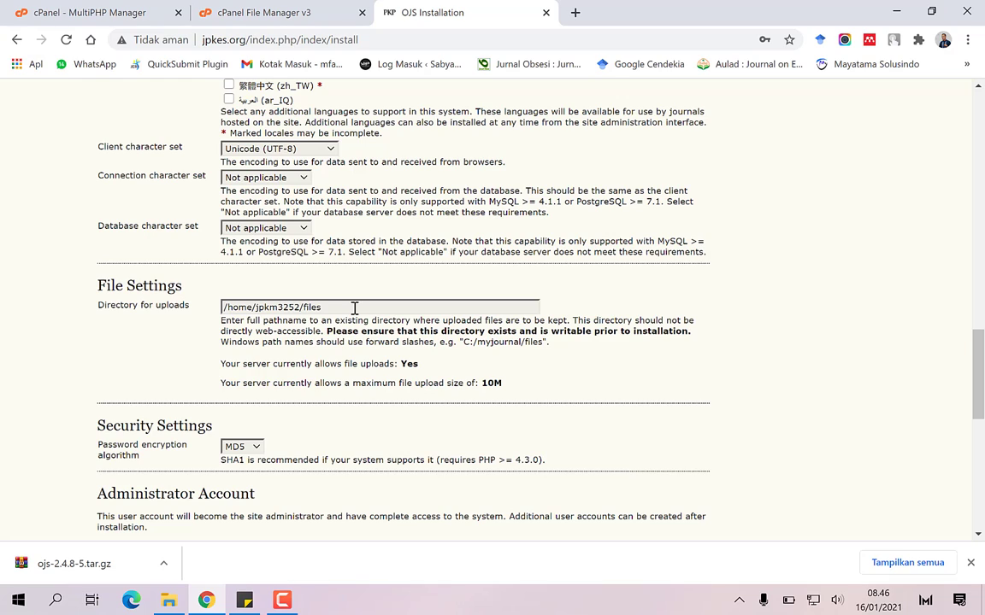
pyautogui.click(354, 307)
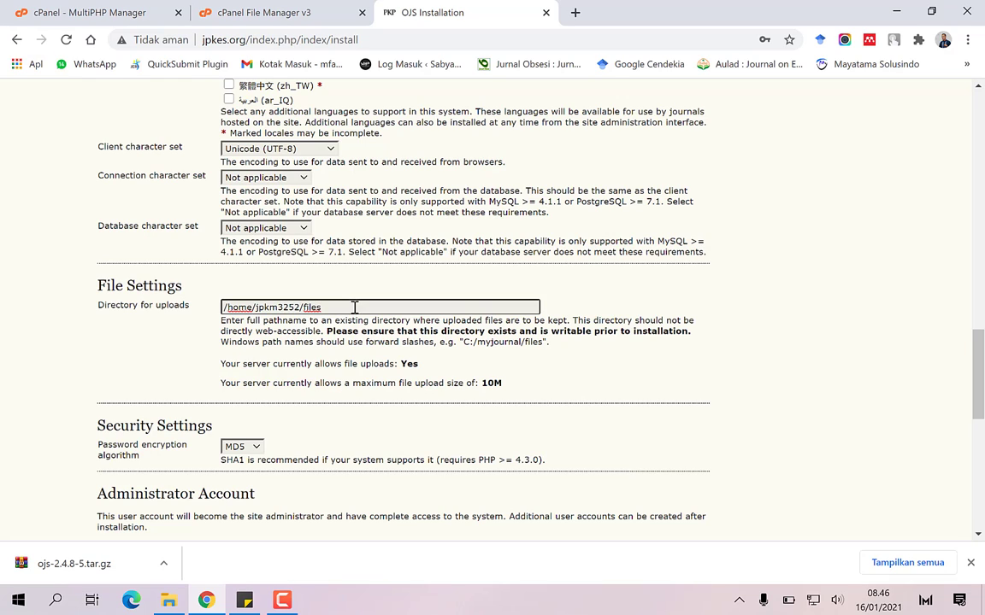
pyautogui.press('BackSpace')
pyautogui.press('BackSpace')
pyautogui.write('b')
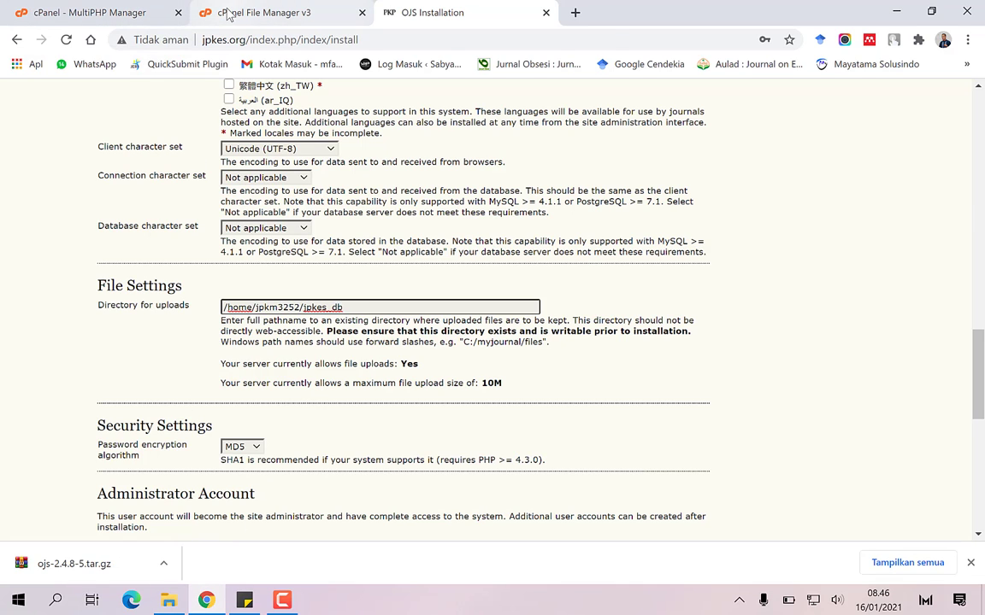
# Show the home directory in File Manager and add the note '12 Buat folder database'
pyautogui.click(228, 15)
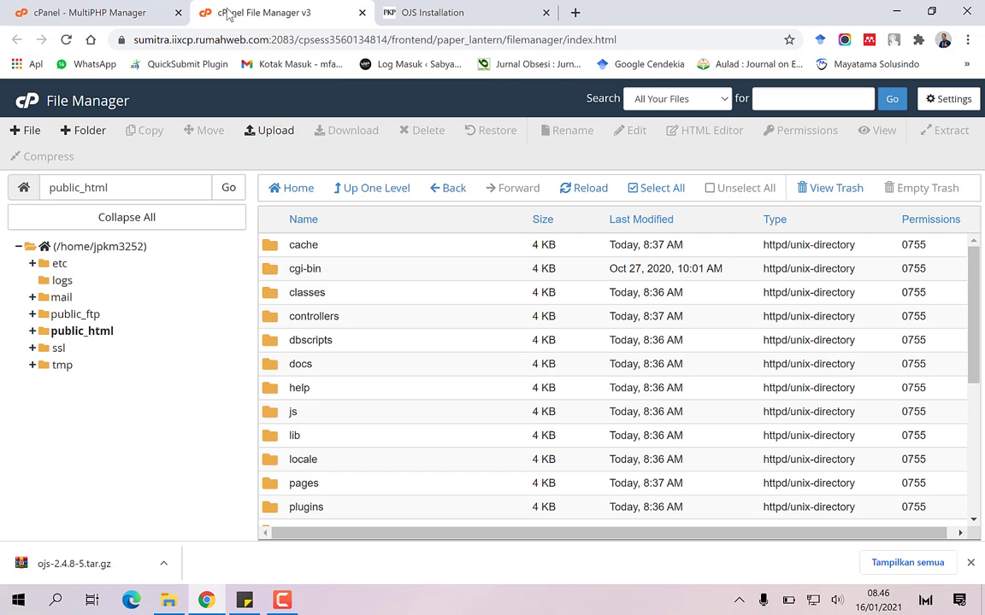
pyautogui.click(103, 247)
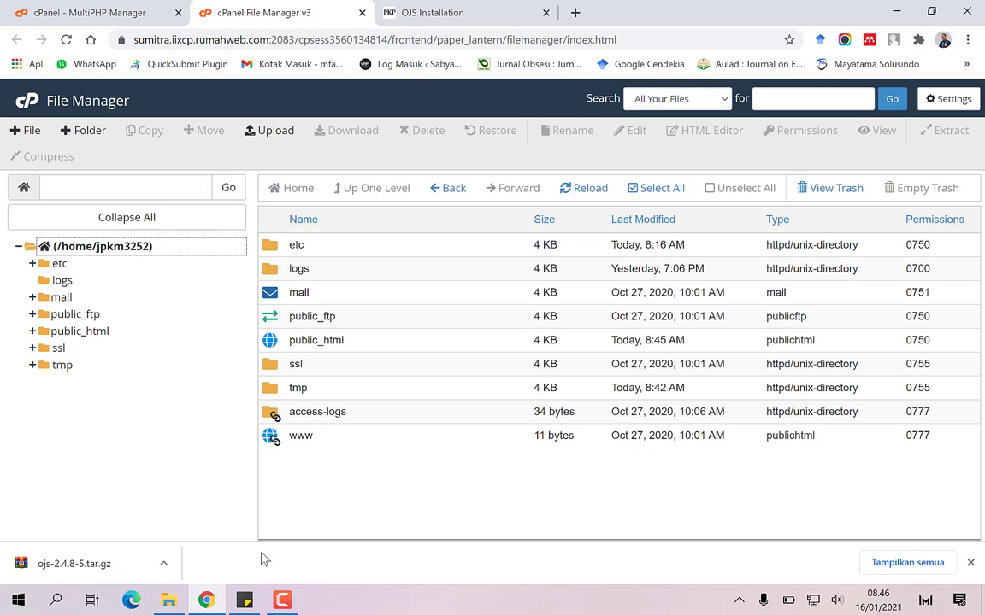
pyautogui.click(244, 600)
pyautogui.click(817, 346)
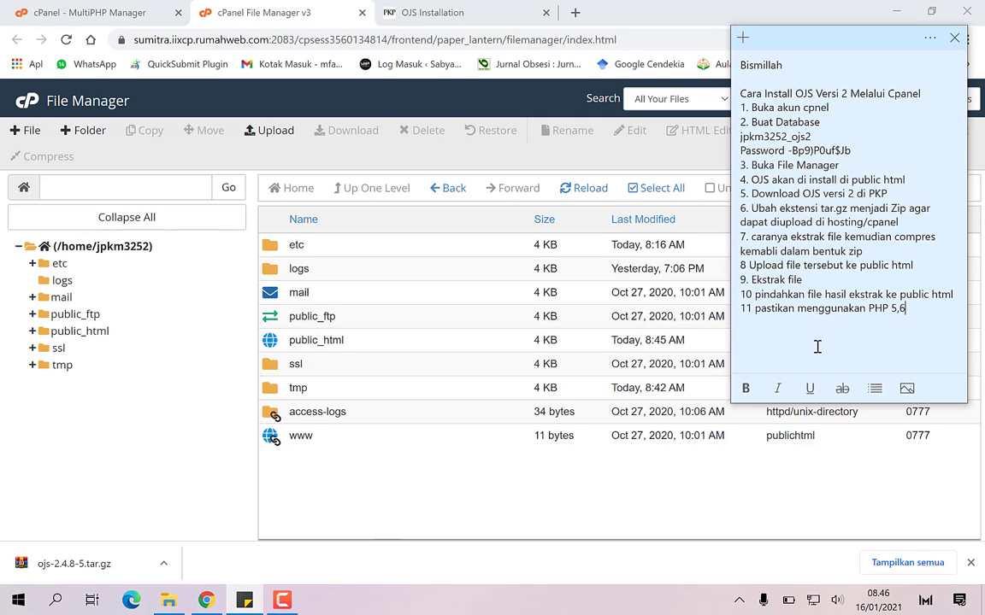
pyautogui.write('Buat')
pyautogui.press('BackSpace')
pyautogui.press('BackSpace')
pyautogui.press('BackSpace')
pyautogui.press('BackSpace')
pyautogui.write('12 Buat folder database')
# Create a jpkes_db folder in /home/jpkm3252, then return to the OJS installer
pyautogui.click(90, 135)
pyautogui.click(91, 132)
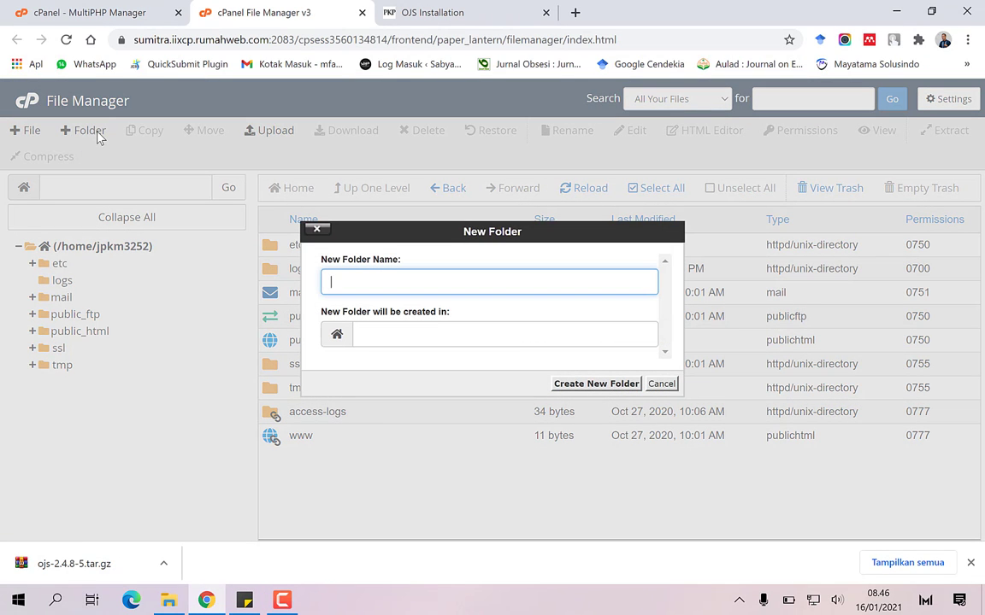
pyautogui.write('jpkes_db')
pyautogui.click(433, 338)
pyautogui.click(503, 321)
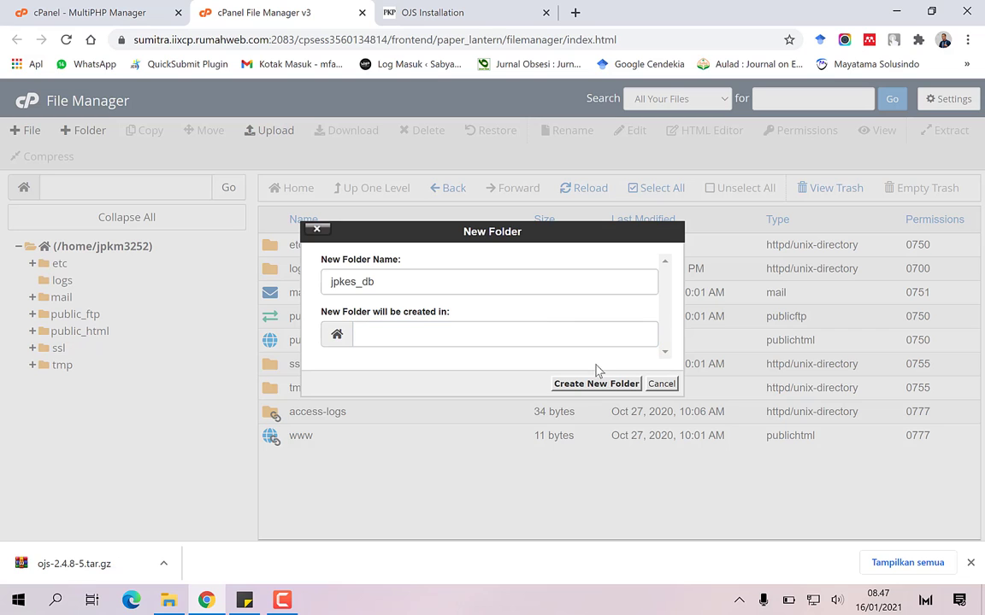
pyautogui.click(586, 385)
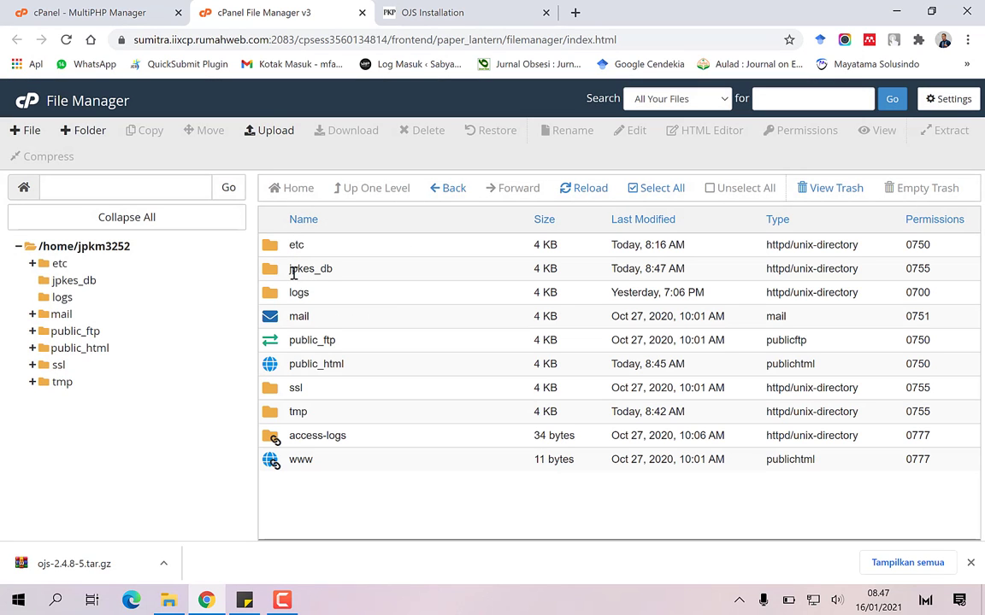
pyautogui.click(412, 12)
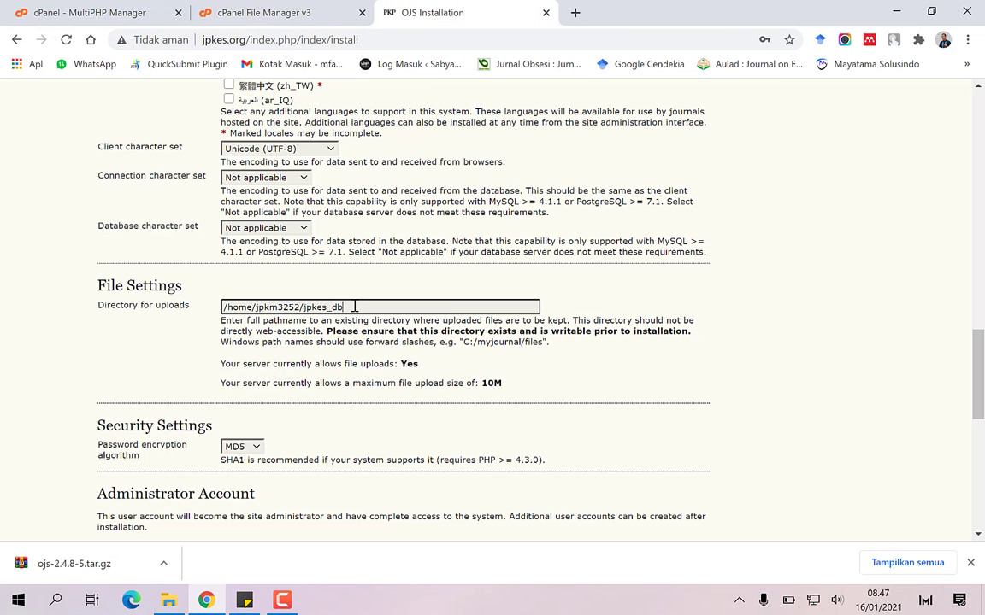
# Enter administrator username 'admin' and fill in the administrator e-mail address
pyautogui.scroll(-3, 290, 395)
pyautogui.click(288, 394)
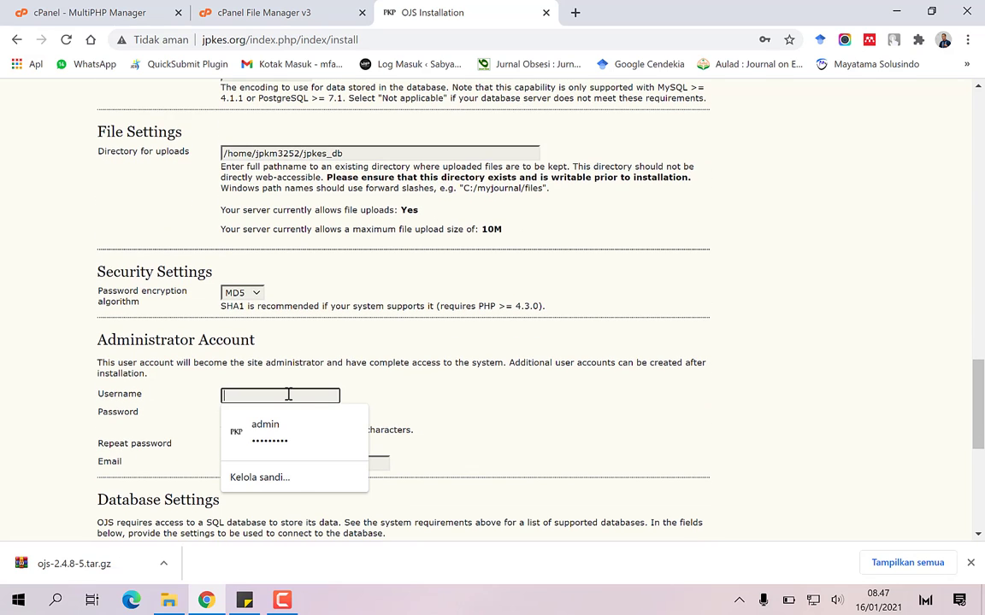
pyautogui.write('admin')
pyautogui.press('Tab')
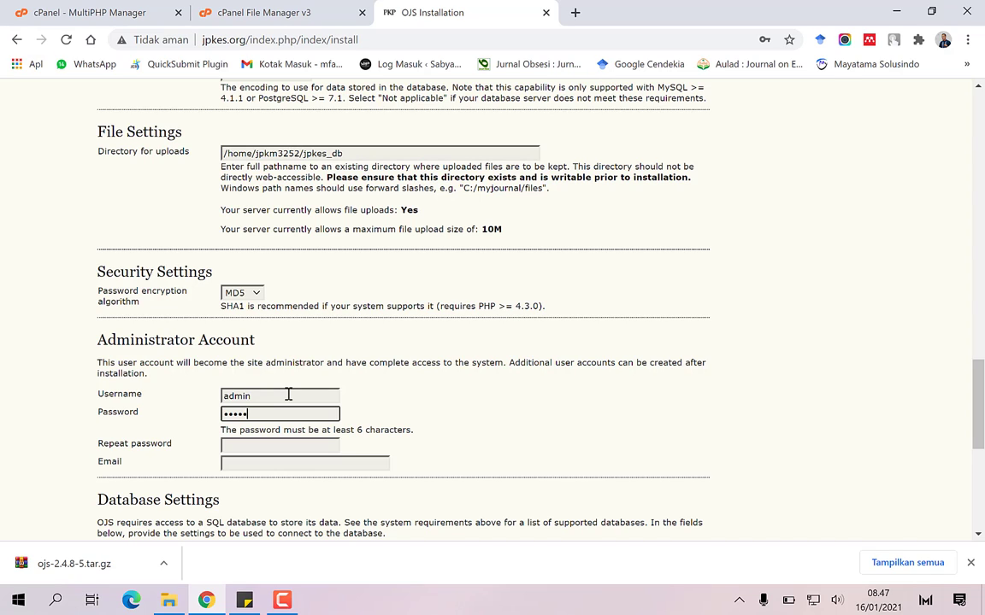
pyautogui.press('Tab')
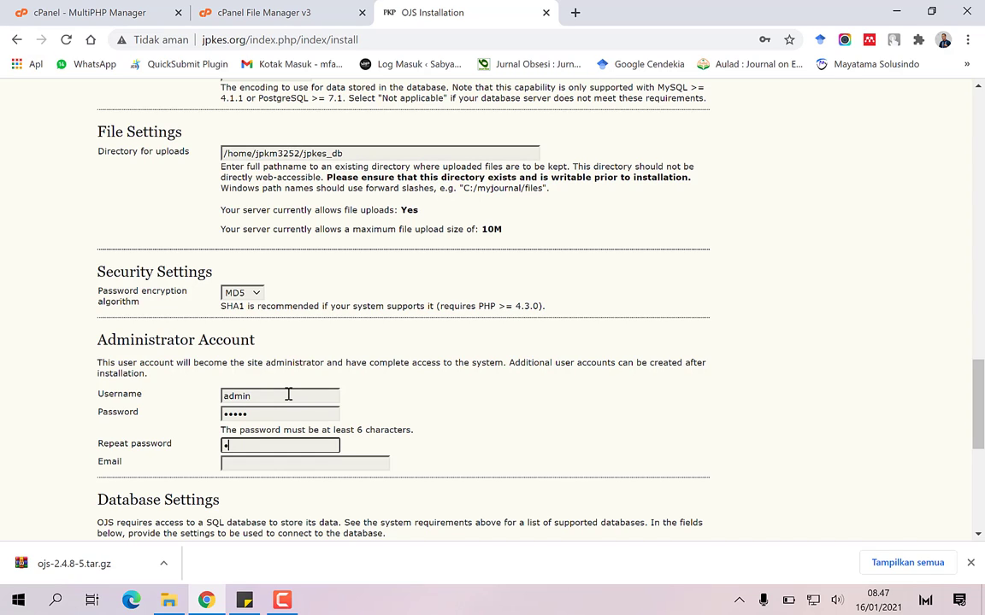
pyautogui.press('Tab')
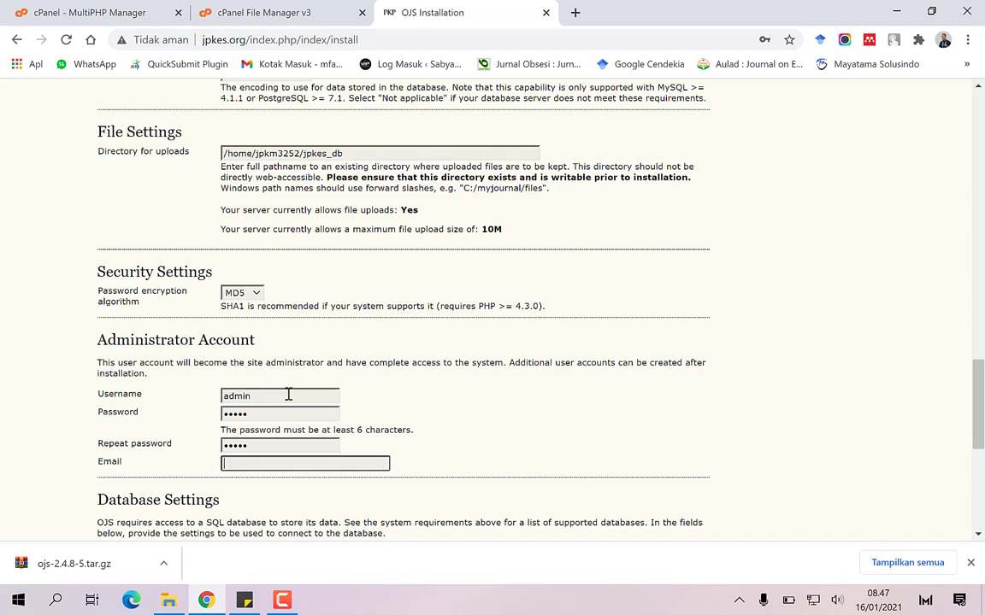
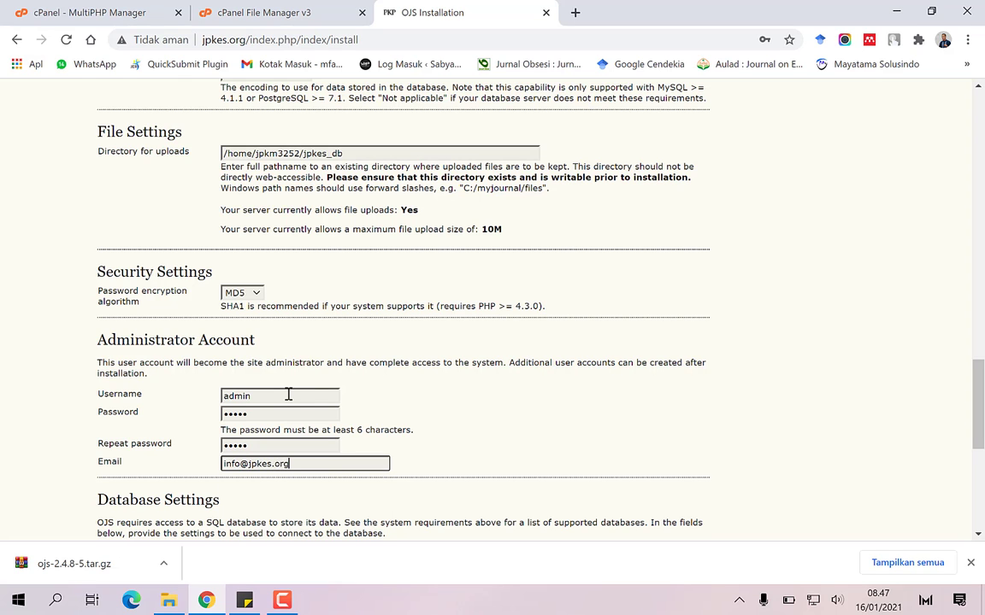
# Scroll to Database Settings and select the default 'ojs' database username
pyautogui.scroll(-3, 288, 394)
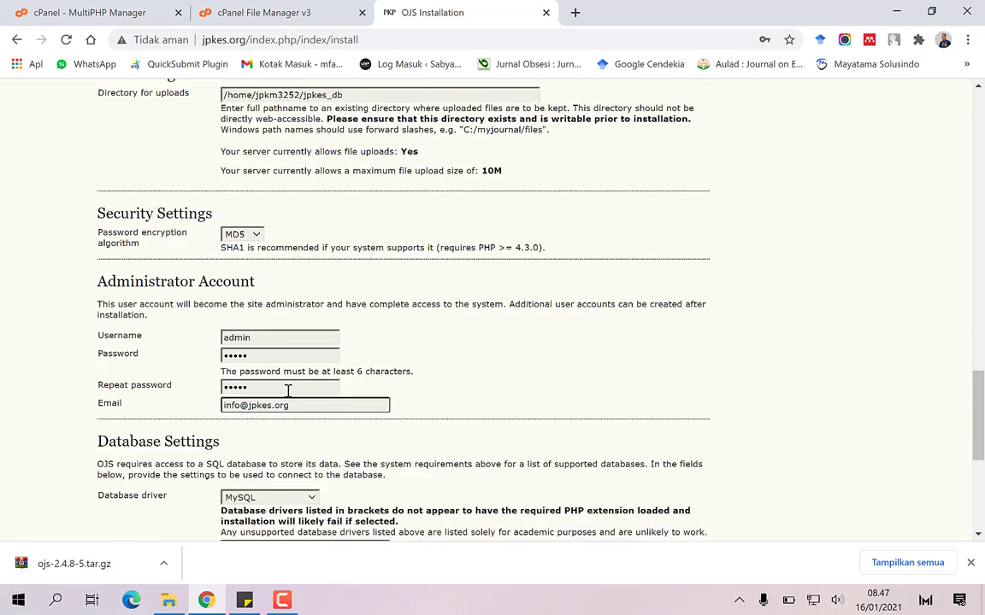
pyautogui.scroll(-1, 288, 360)
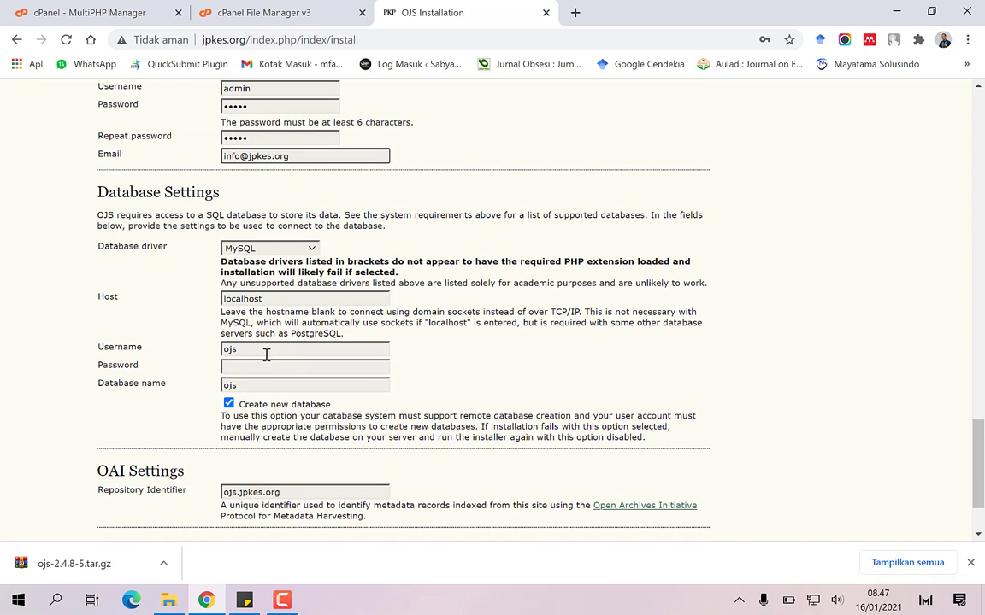
pyautogui.click(266, 351)
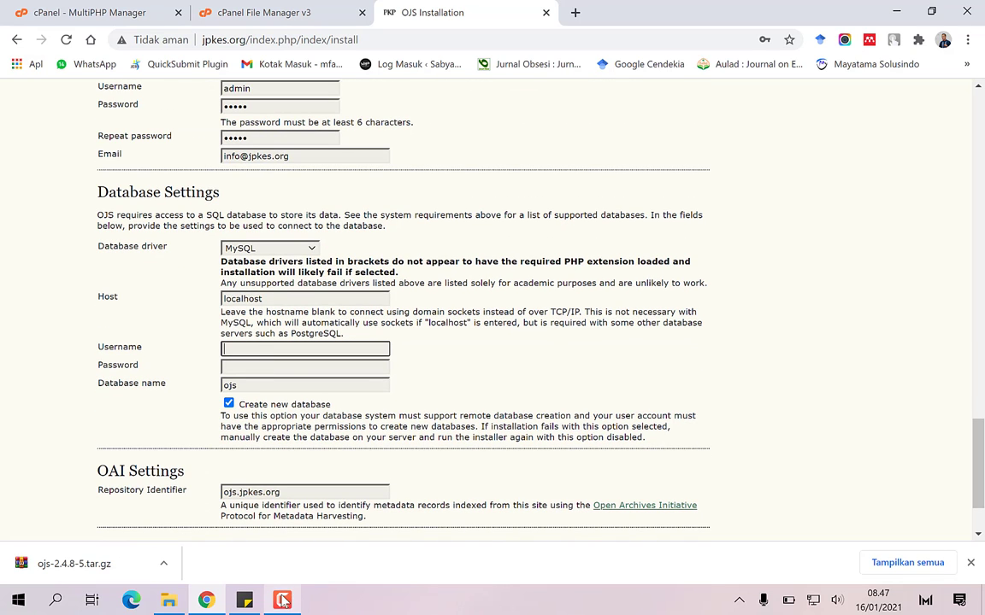
# Copy jpkm3252_ojs2 from the notes into the database Username and Database name fields
pyautogui.click(244, 601)
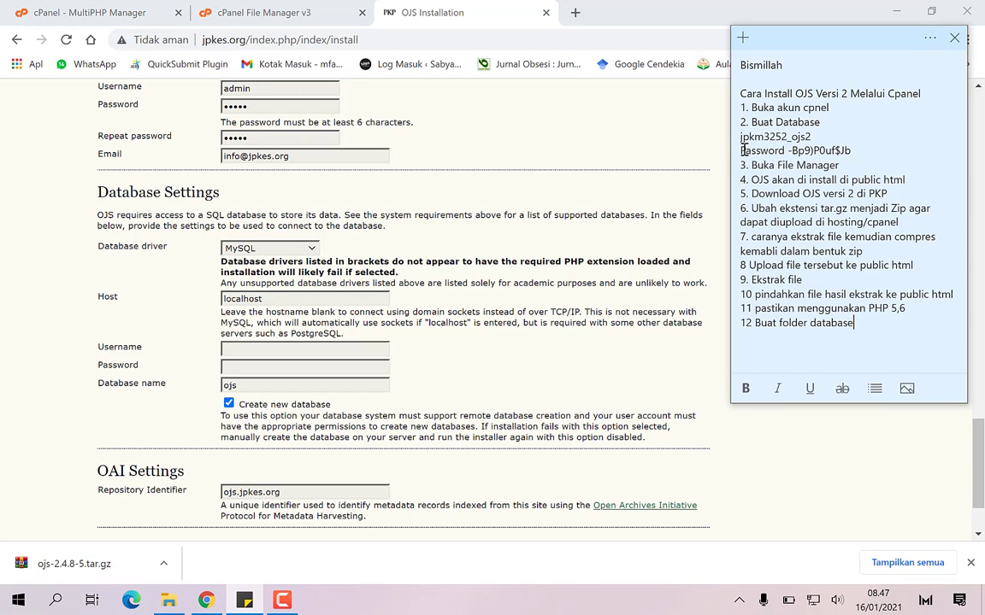
pyautogui.moveTo(740, 137); pyautogui.dragTo(815, 137)
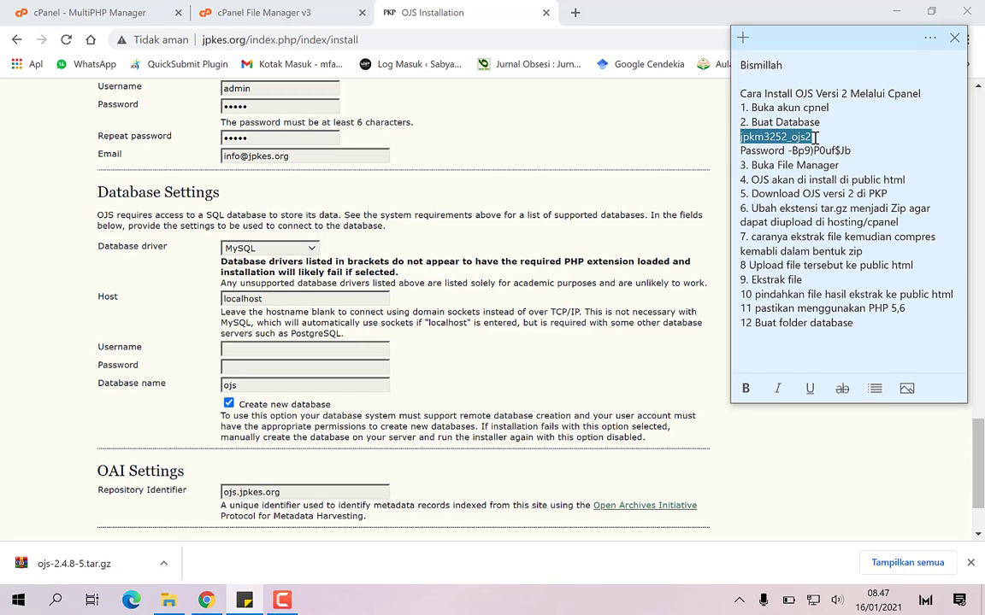
pyautogui.rightClick(799, 137)
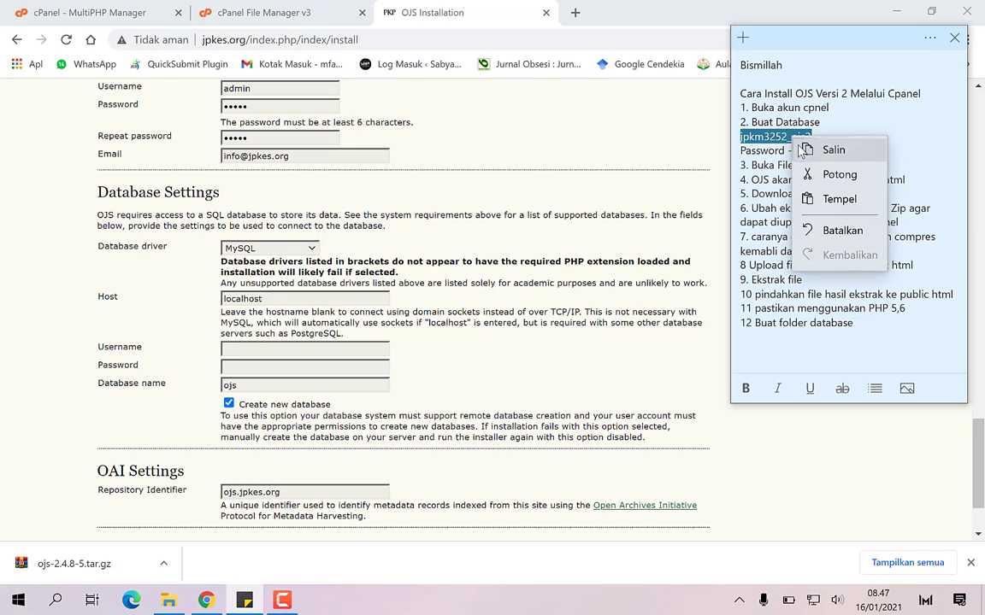
pyautogui.click(804, 151)
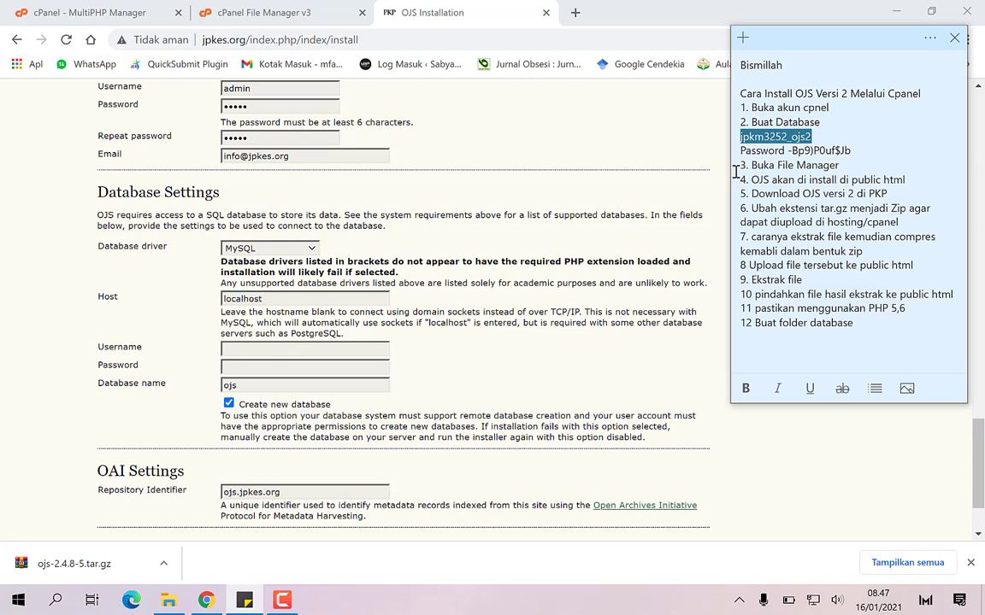
pyautogui.click(266, 351)
pyautogui.rightClick(265, 351)
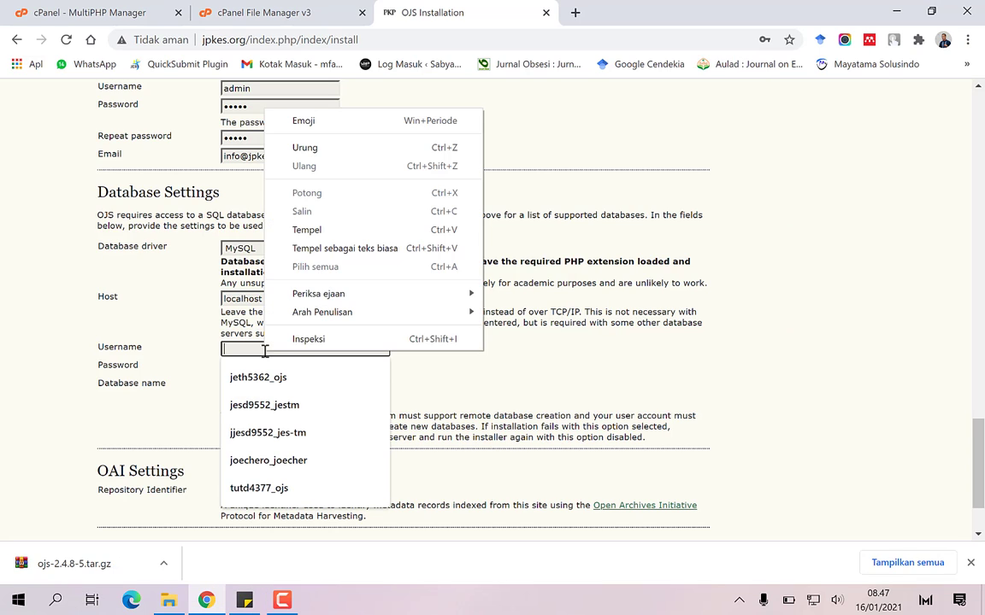
pyautogui.click(329, 226)
pyautogui.click(277, 383)
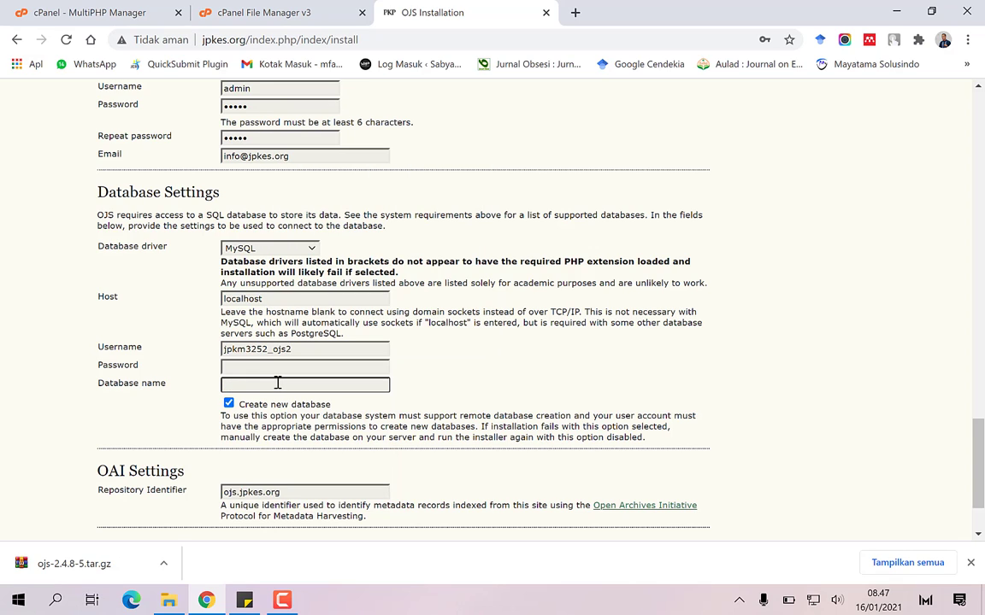
pyautogui.rightClick(276, 383)
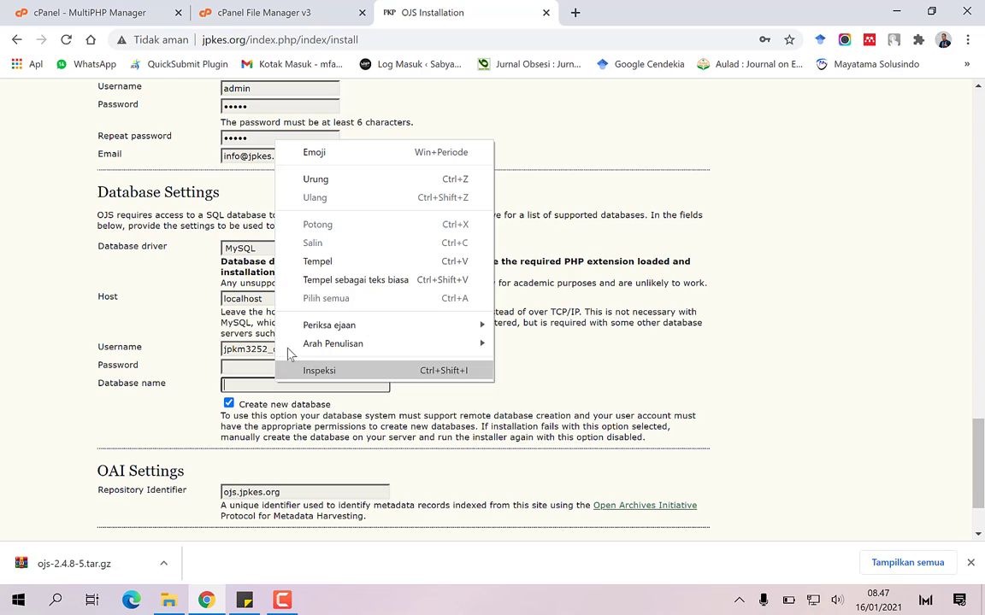
pyautogui.click(319, 262)
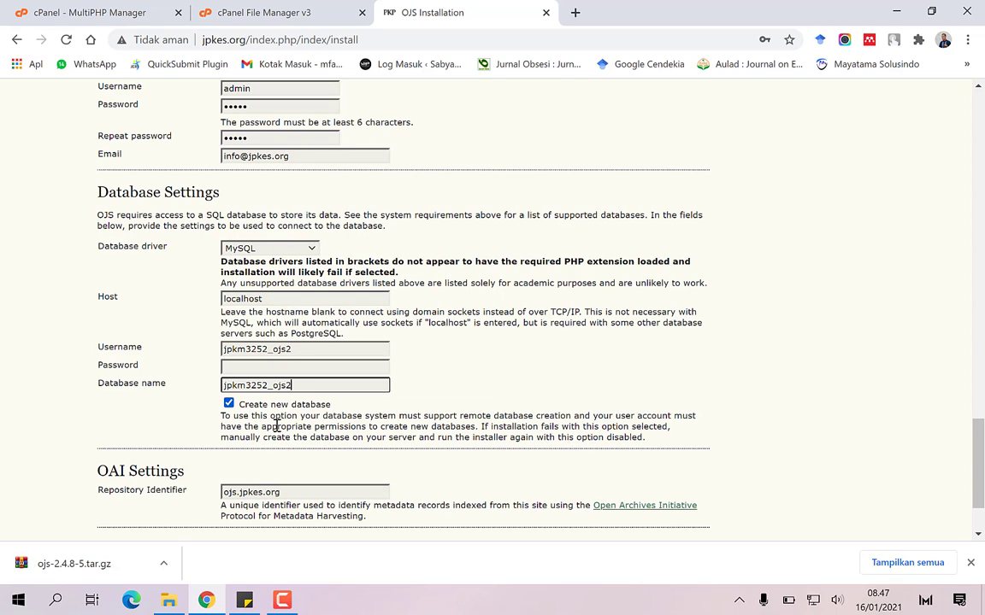
# Copy the saved database password from the notes into the Password field
pyautogui.hotkey('alt', 'Tab')
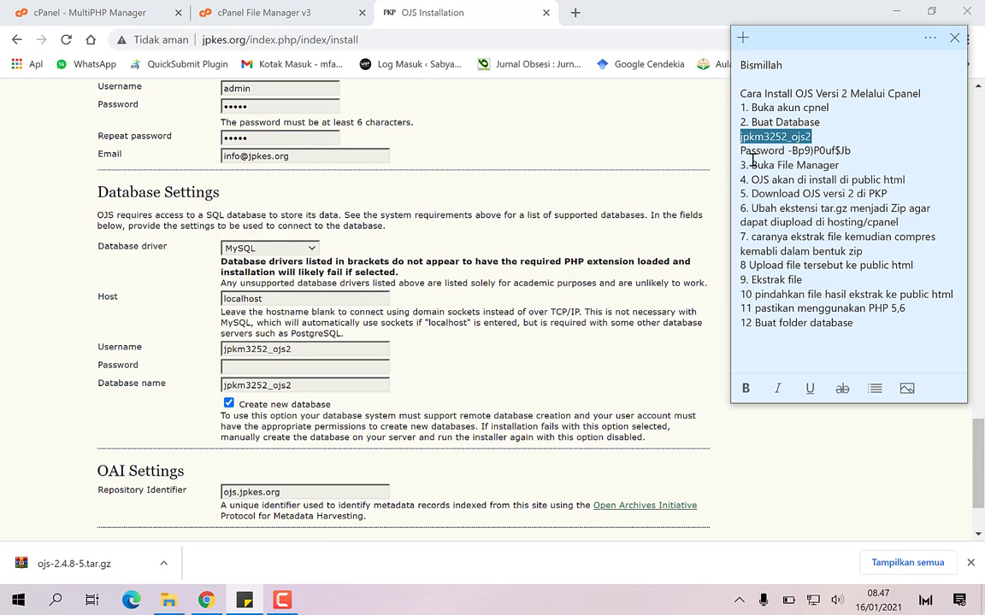
pyautogui.click(788, 151)
pyautogui.moveTo(788, 151); pyautogui.dragTo(853, 154)
pyautogui.rightClick(835, 150)
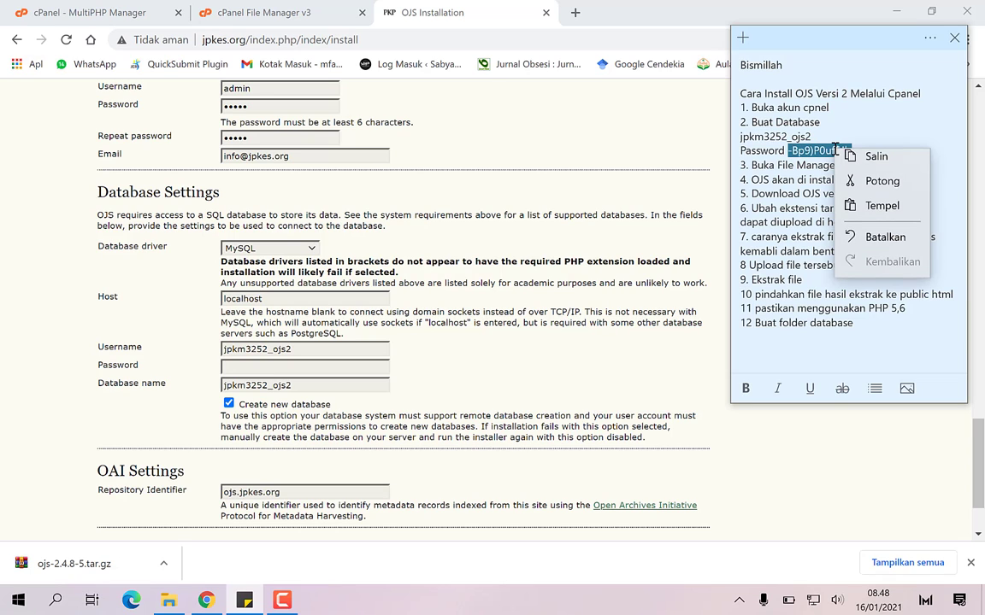
pyautogui.click(833, 162)
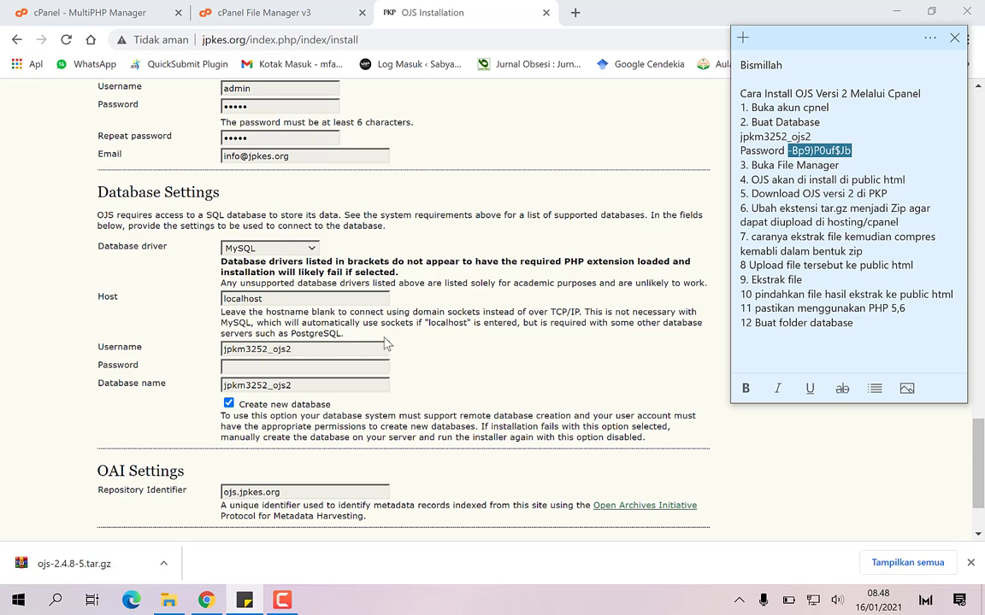
pyautogui.click(294, 367)
pyautogui.hotkey('ctrl', 'v')
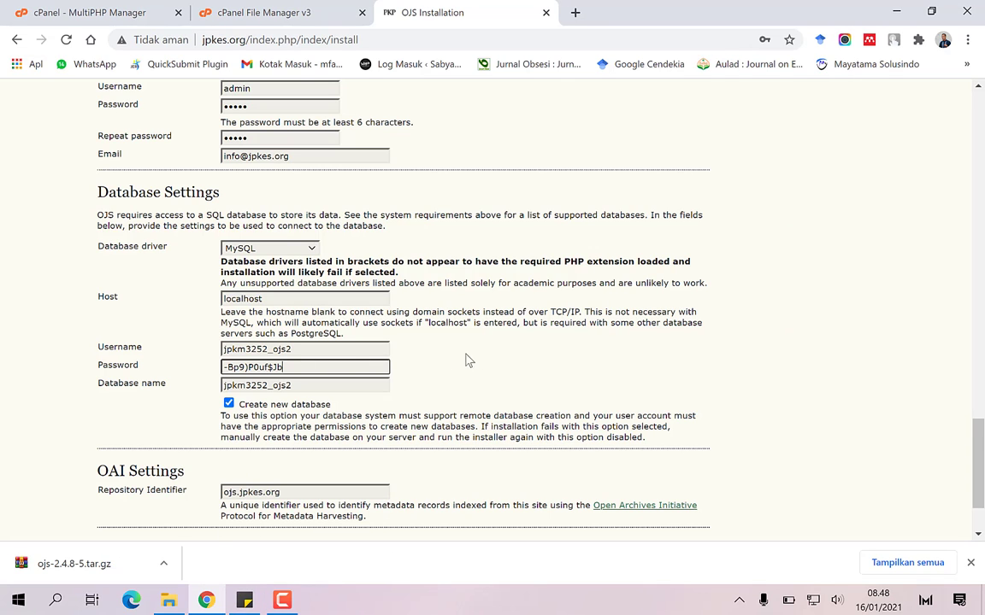
pyautogui.scroll(-2, 472, 358)
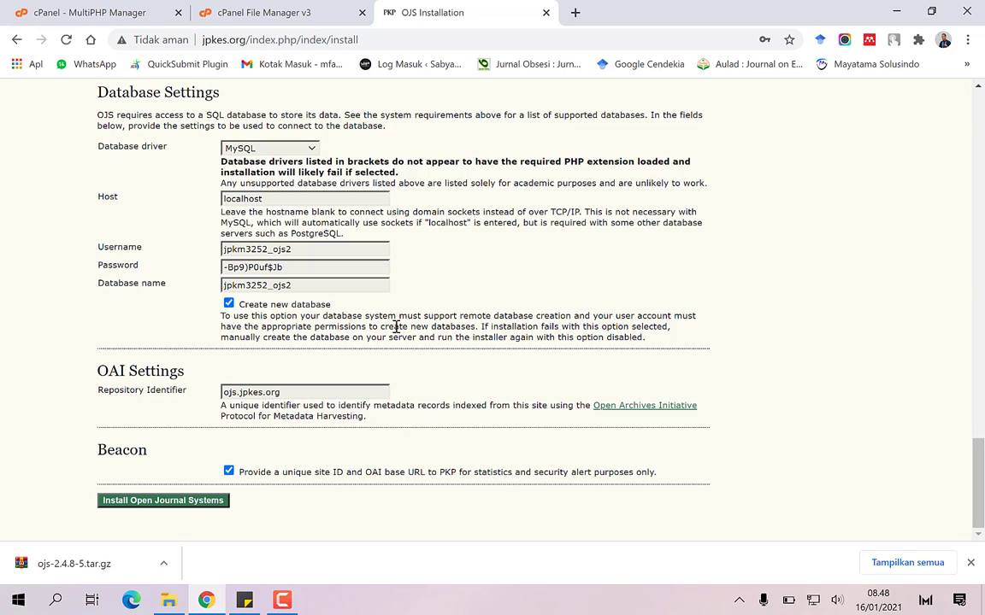
# Uncheck Create new database, run the install, and clear the too-short admin password
pyautogui.click(228, 305)
pyautogui.click(134, 501)
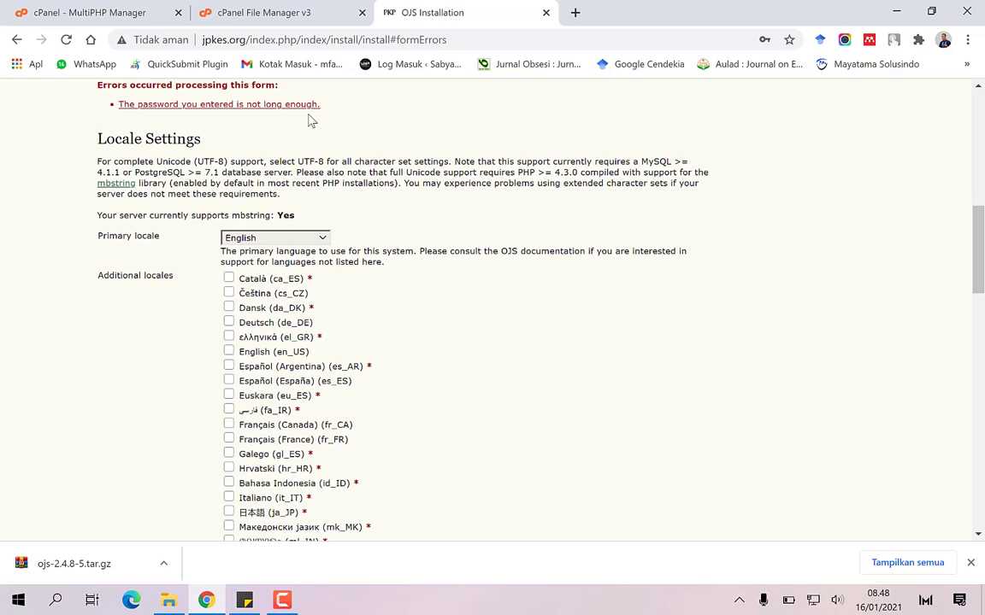
pyautogui.scroll(-6, 186, 288)
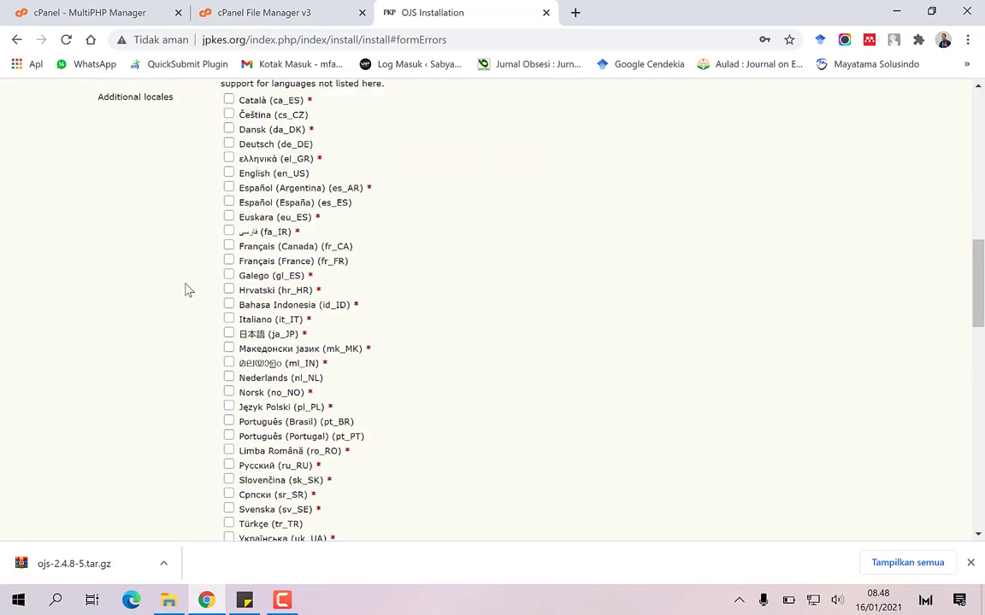
pyautogui.scroll(-4, 184, 287)
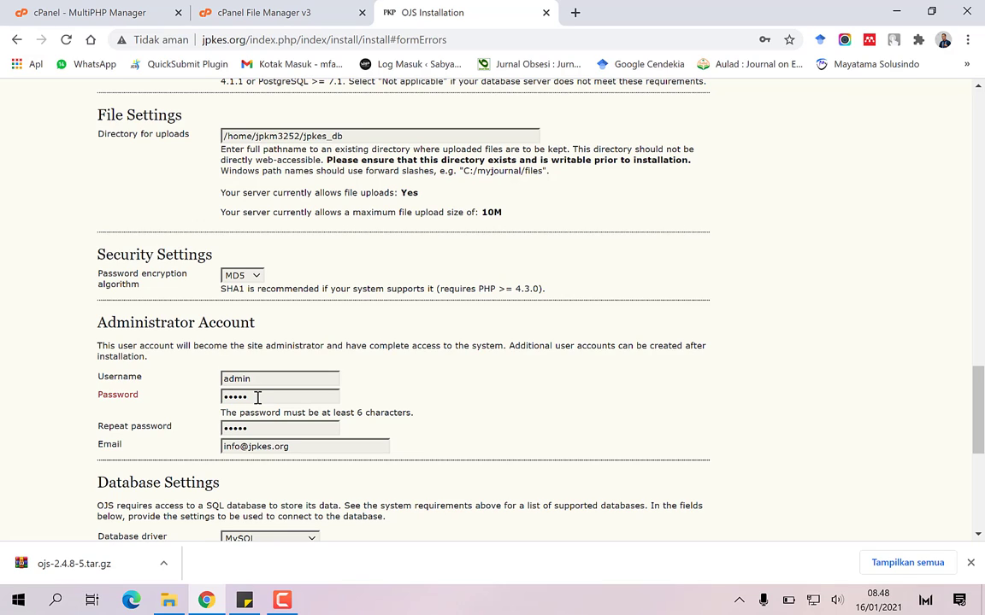
pyautogui.click(257, 398)
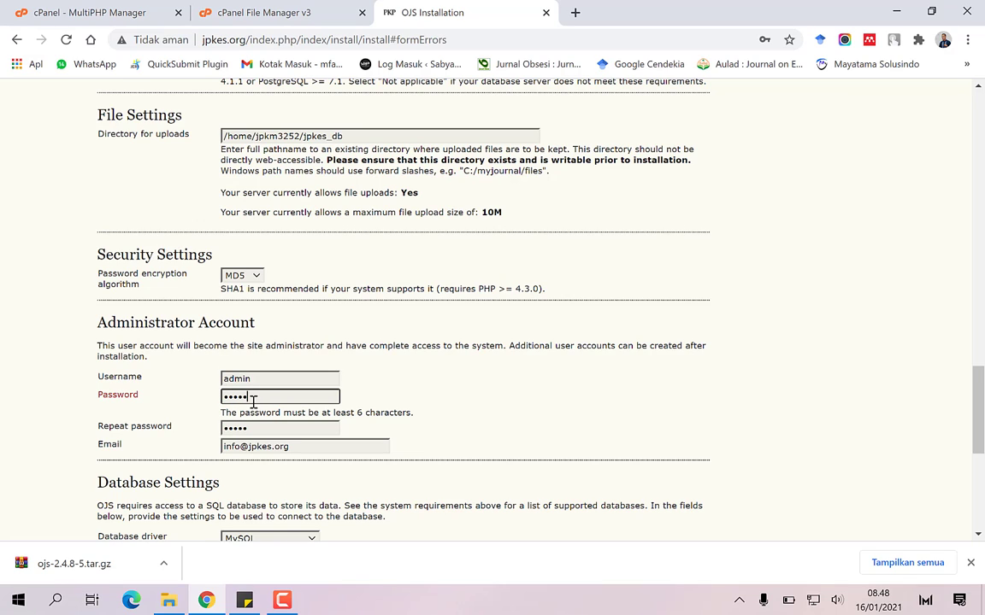
pyautogui.press('BackSpace')
pyautogui.press('BackSpace')
pyautogui.press('BackSpace')
pyautogui.press('BackSpace')
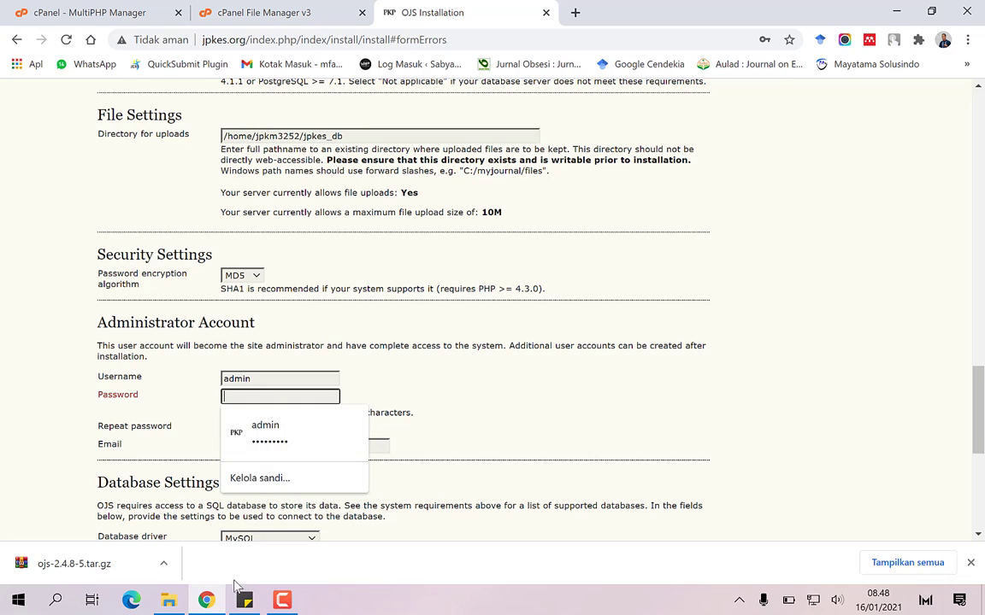
# Log 'Error: password kurang dari 6 karakter' in the installation notes
pyautogui.click(243, 600)
pyautogui.click(869, 328)
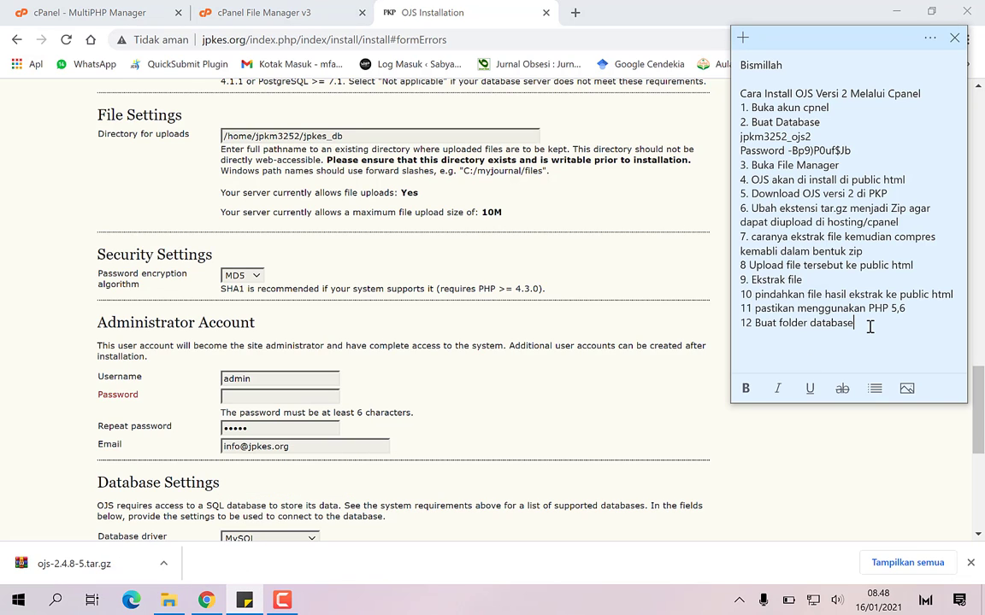
pyautogui.write('Error: passwrod')
pyautogui.press('BackSpace')
pyautogui.press('BackSpace')
pyautogui.write('ord kura')
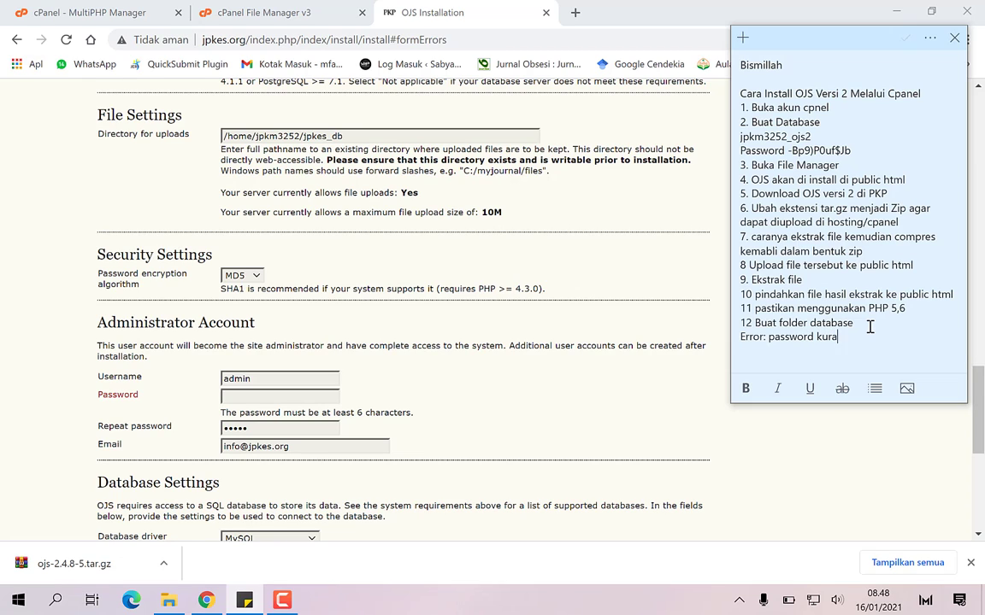
pyautogui.write('ng dari 6 karakter')
# Enter a longer ten-character admin password in Password and Repeat password
pyautogui.click(291, 396)
pyautogui.write('ad')
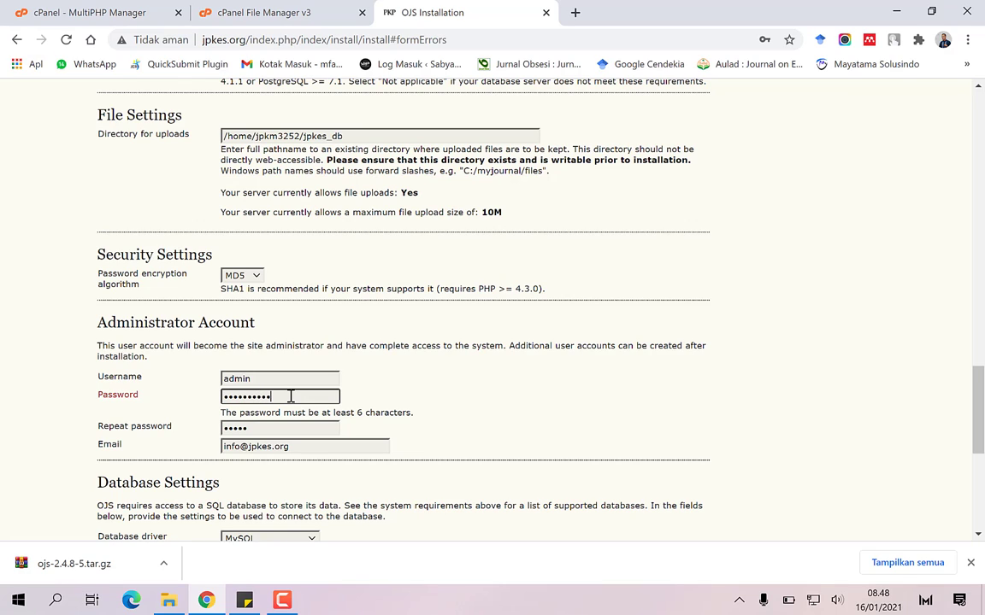
pyautogui.click(290, 428)
pyautogui.press('BackSpace')
pyautogui.press('BackSpace')
pyautogui.press('BackSpace')
pyautogui.press('BackSpace')
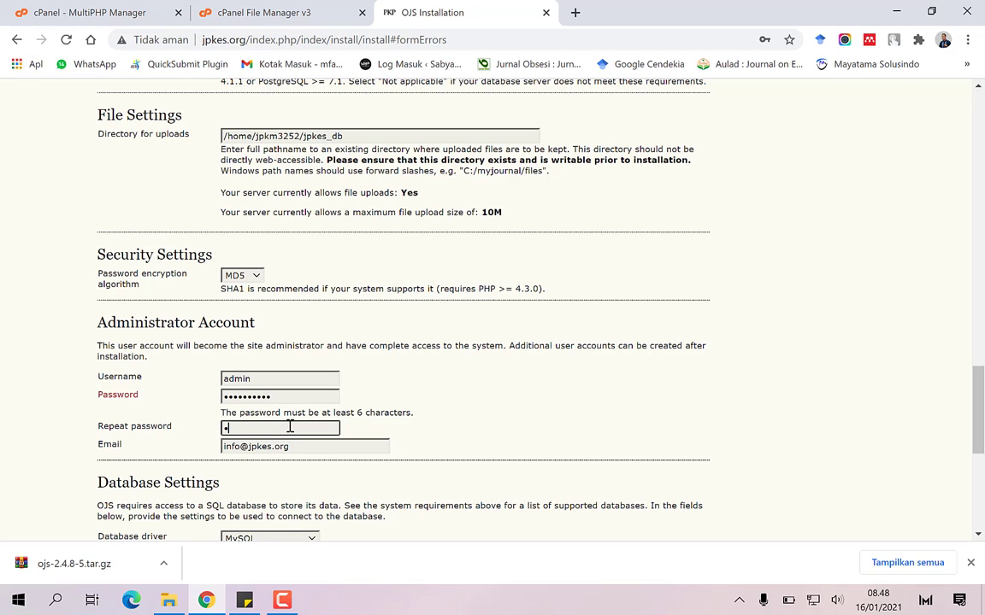
pyautogui.write('dmin12')
pyautogui.scroll(-4, 424, 389)
pyautogui.scroll(-2, 424, 389)
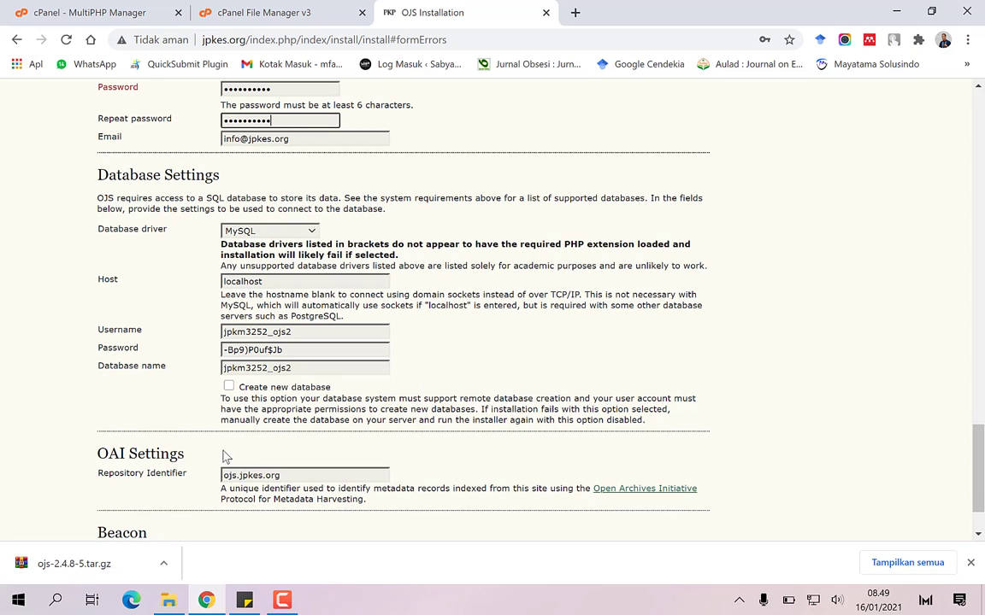
pyautogui.scroll(-2, 150, 480)
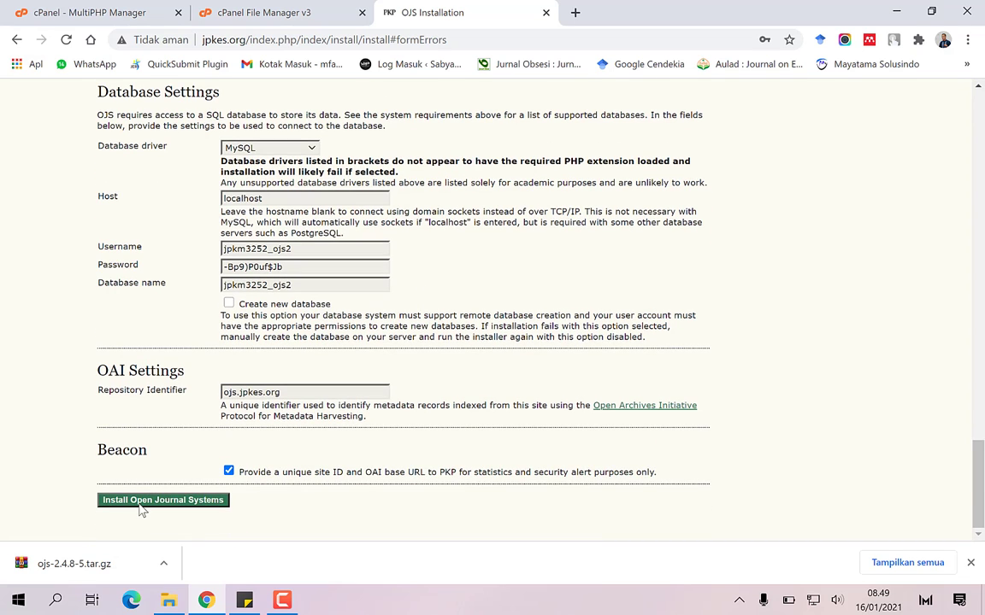
# Rerun the installation and note 'password database belum dimasukkan' after the access-denied error
pyautogui.click(140, 505)
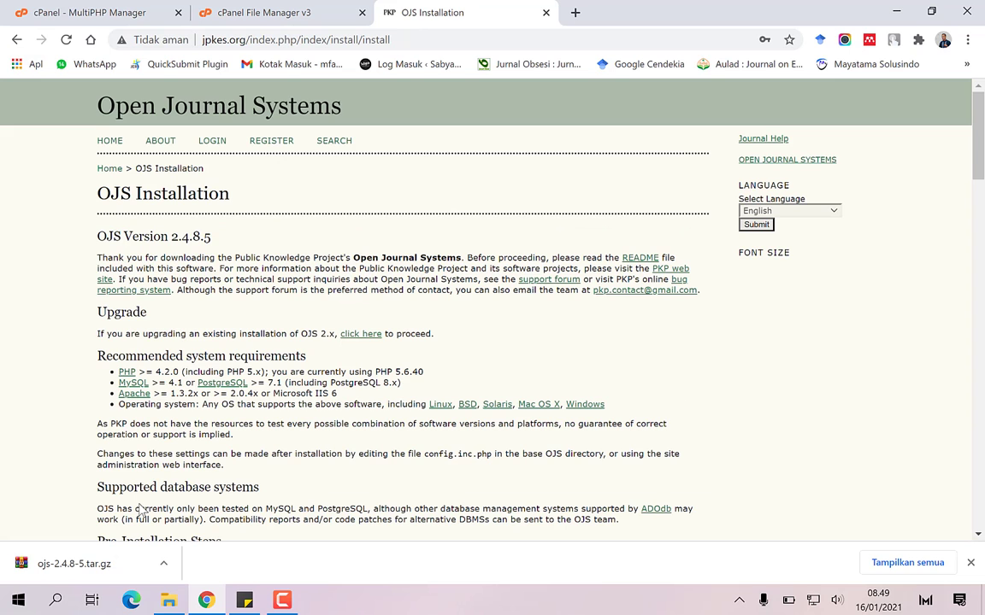
pyautogui.scroll(-3, 132, 419)
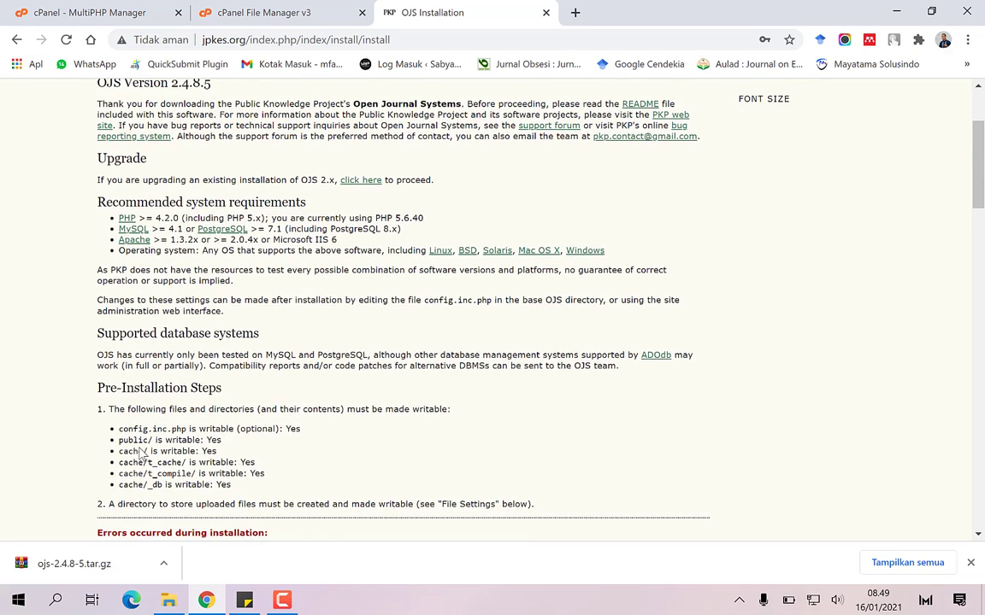
pyautogui.scroll(-1, 141, 453)
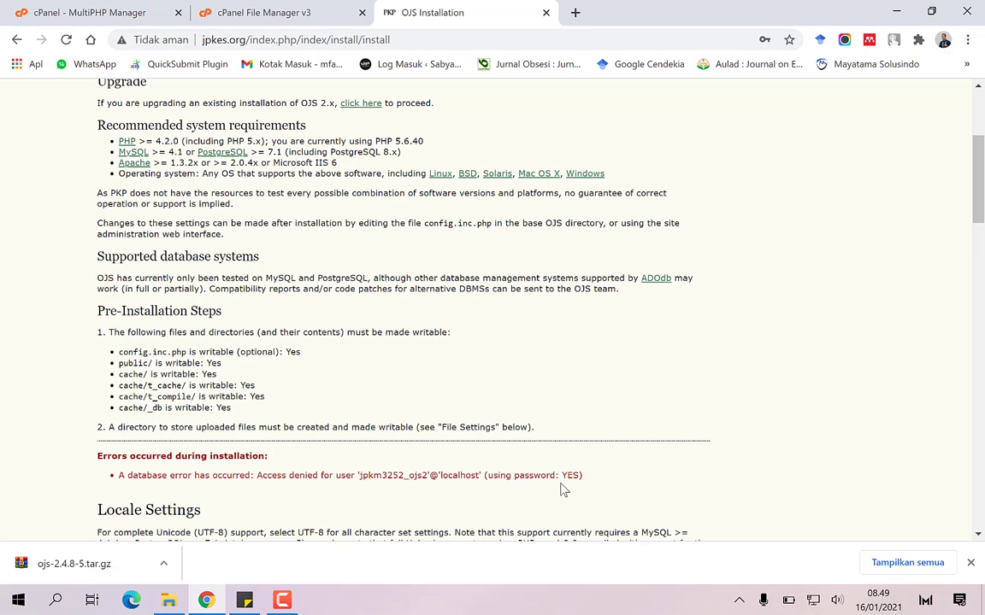
pyautogui.scroll(-4, 560, 487)
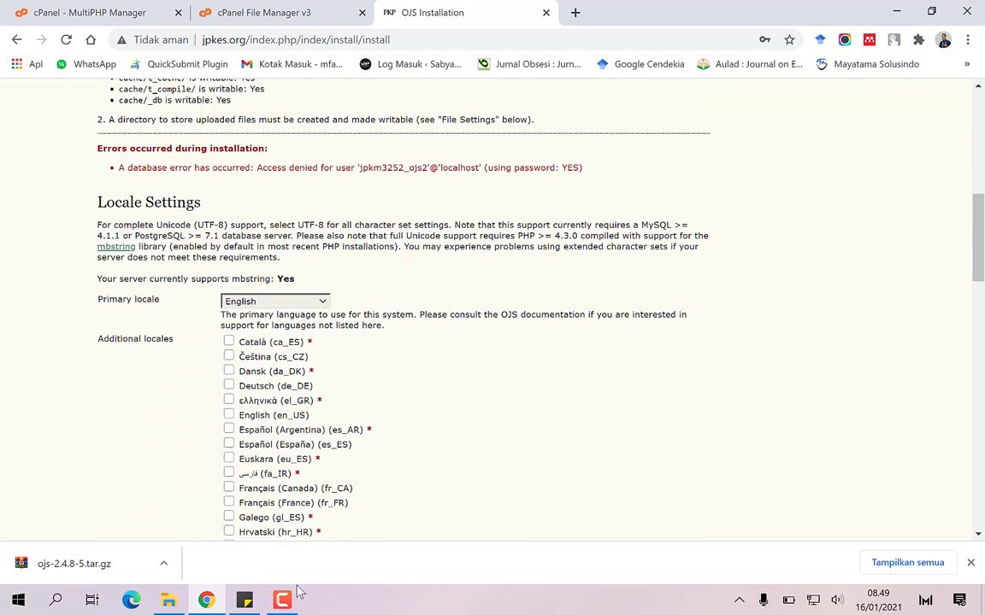
pyautogui.click(244, 600)
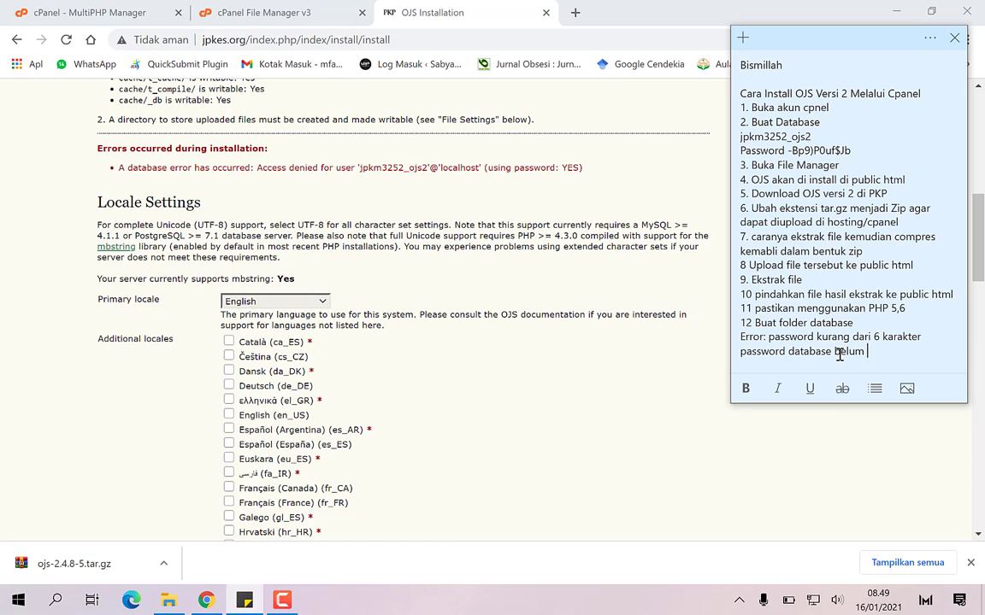
pyautogui.write('dimasukkan')
# Scroll to Database Settings and put the cursor in the database Password field
pyautogui.scroll(-3, 178, 431)
pyautogui.scroll(-10, 180, 431)
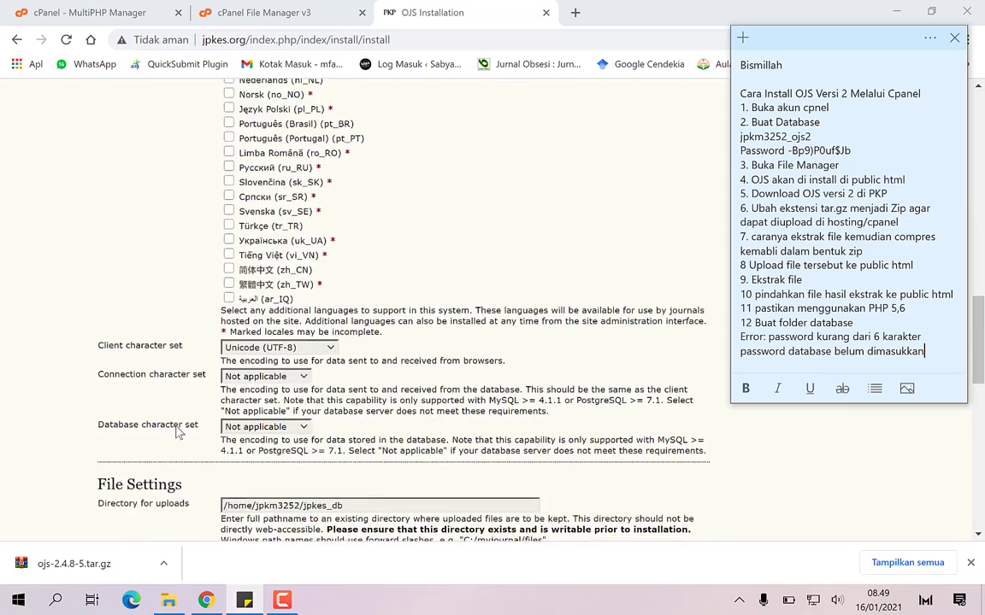
pyautogui.scroll(-3, 194, 427)
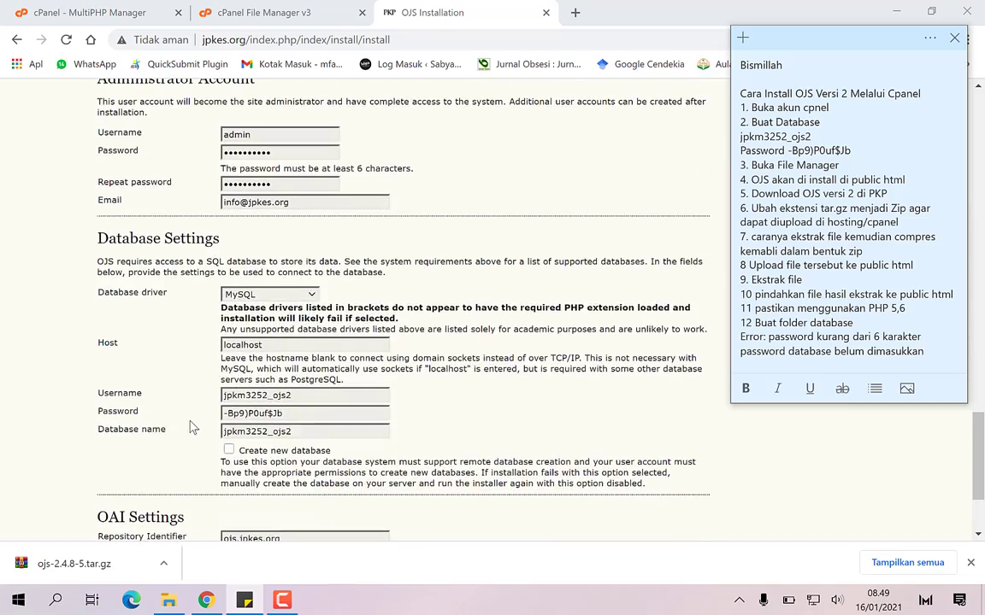
pyautogui.click(304, 413)
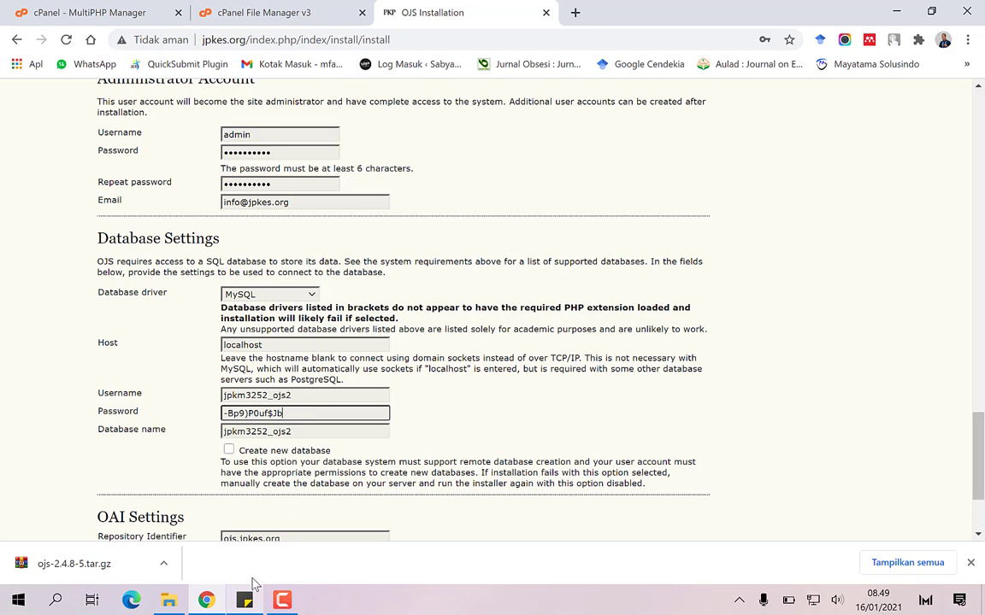
# Open MySQL® Databases from cPanel home and scroll to the Add User To Database section
pyautogui.click(104, 15)
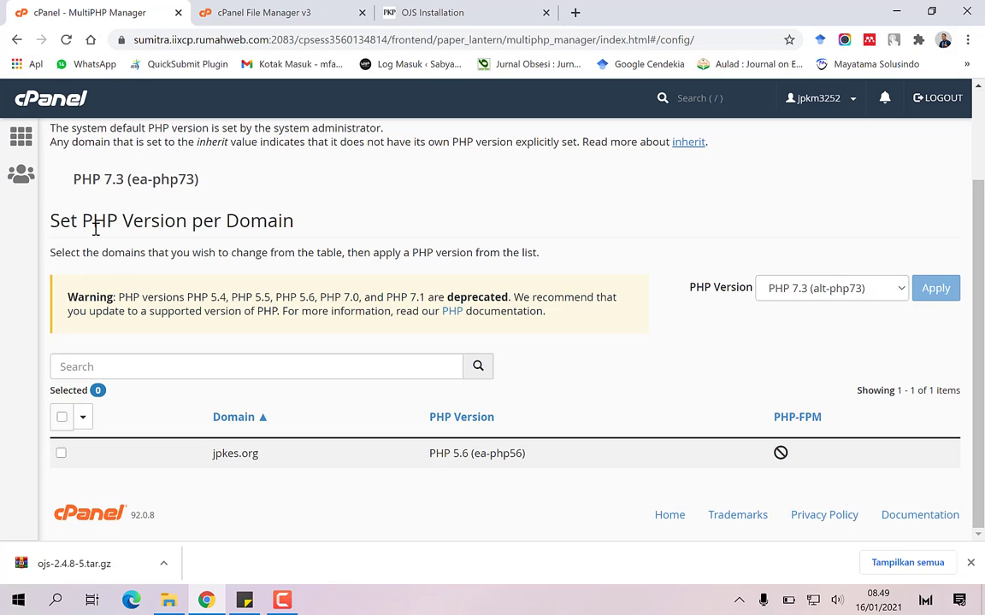
pyautogui.click(20, 137)
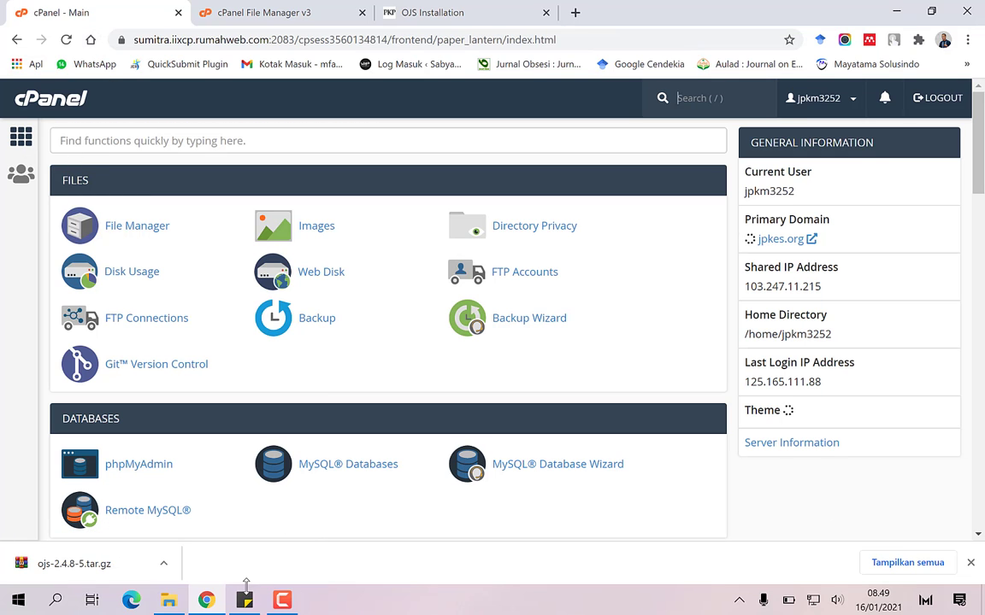
pyautogui.moveTo(245, 599)
pyautogui.scroll(-1, 186, 399)
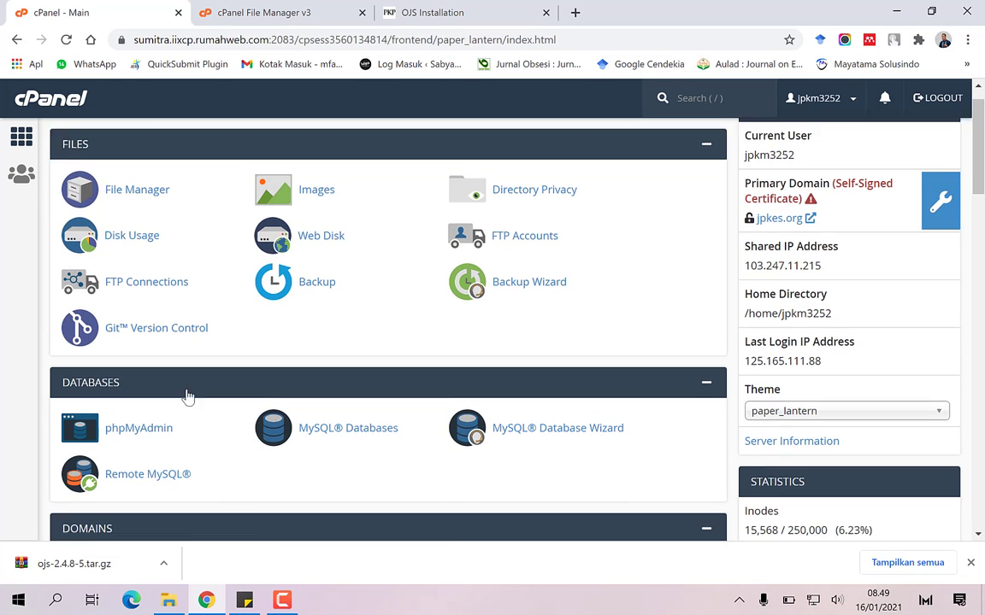
pyautogui.click(341, 395)
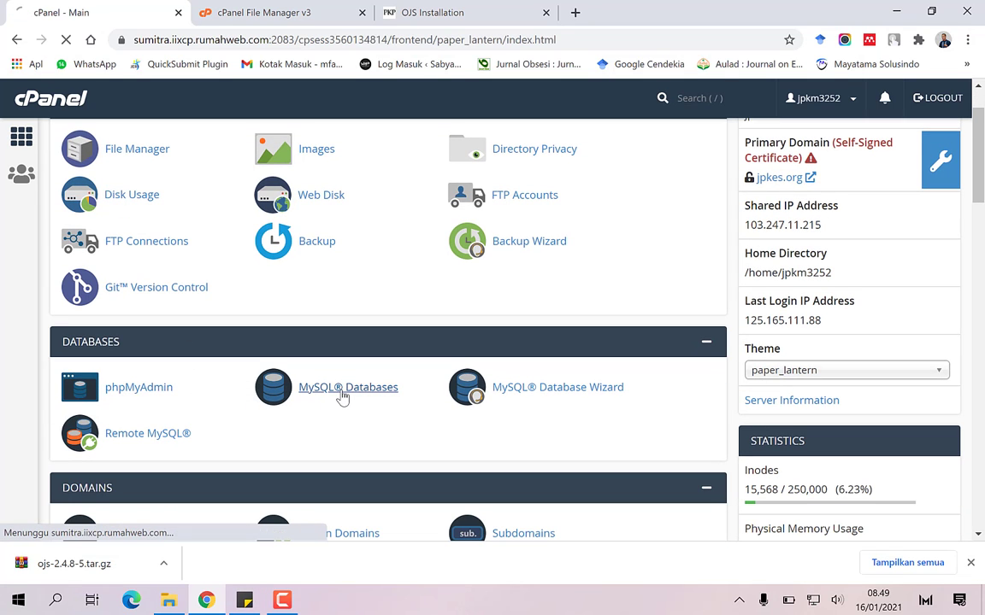
pyautogui.scroll(-4, 341, 395)
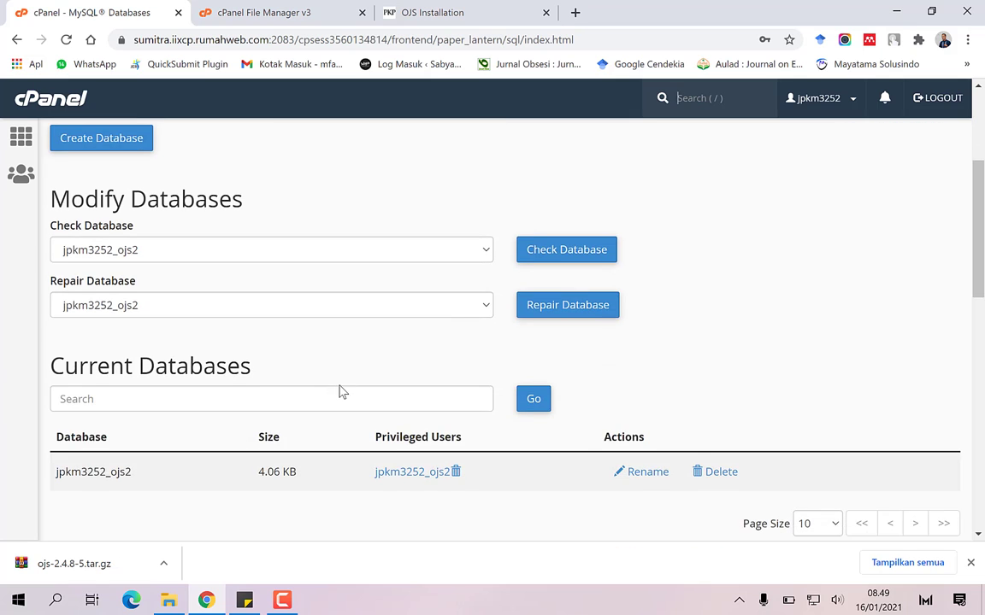
pyautogui.scroll(-5, 341, 392)
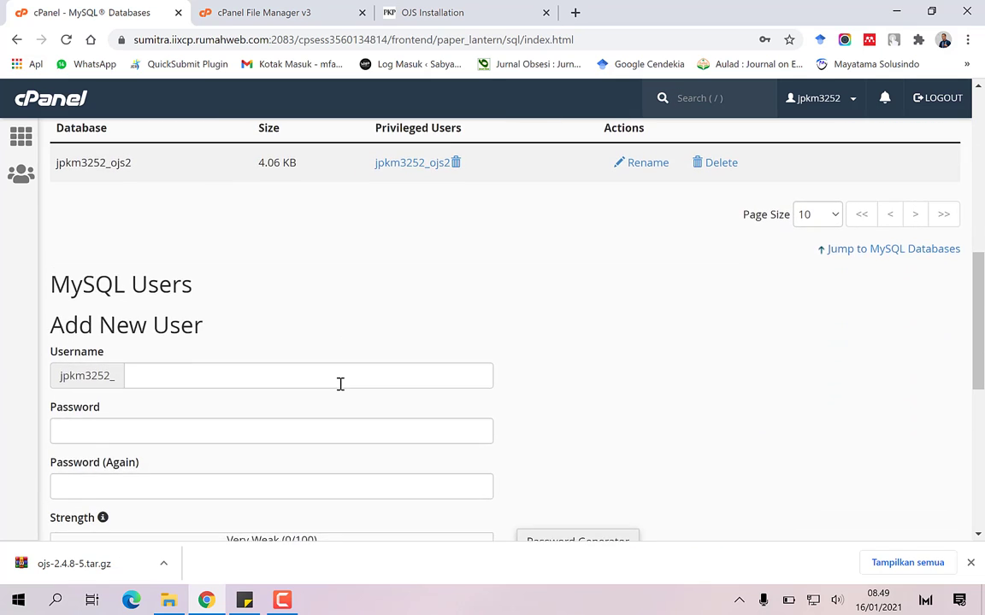
pyautogui.scroll(-2, 342, 389)
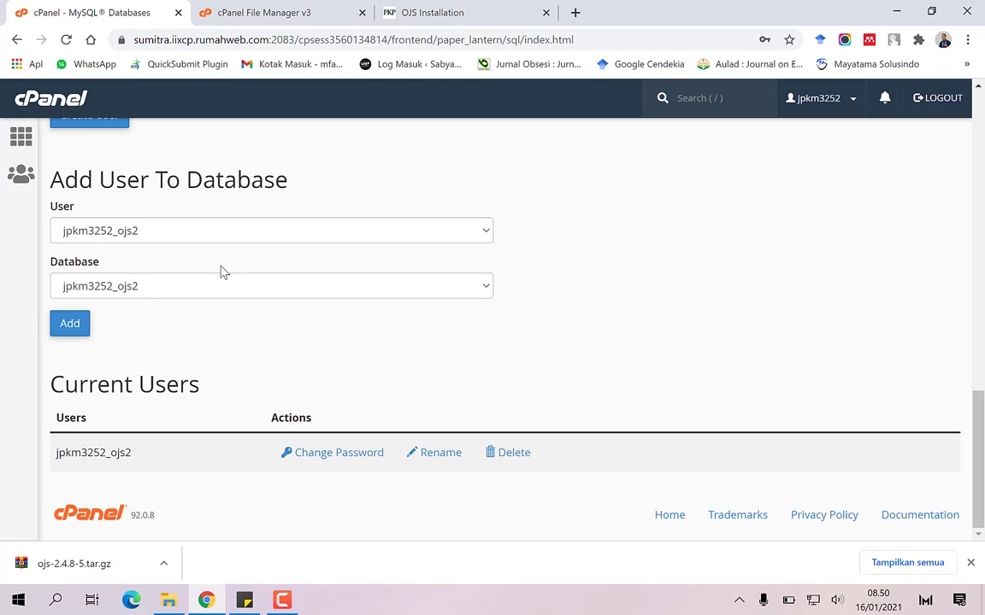
# Give user jpkm3252_ojs2 all privileges on database jpkm3252_ojs2, then return to Current Users
pyautogui.click(78, 323)
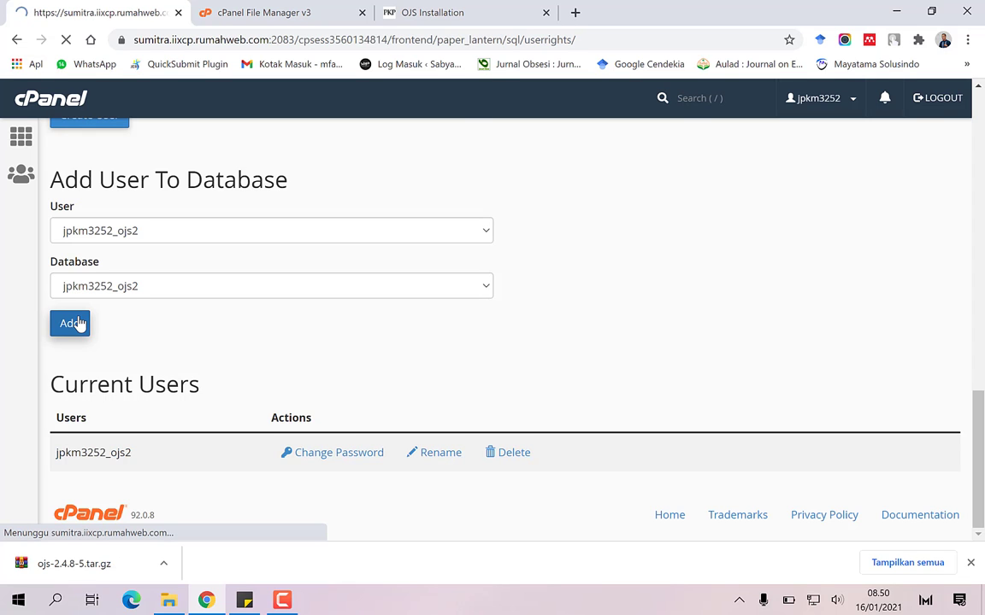
pyautogui.scroll(-4, 132, 325)
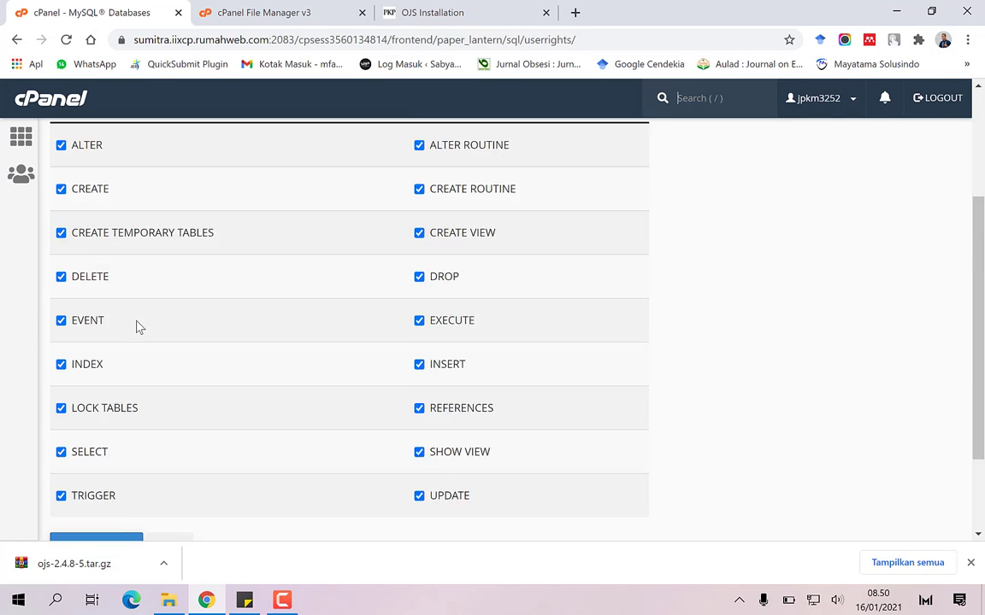
pyautogui.click(93, 424)
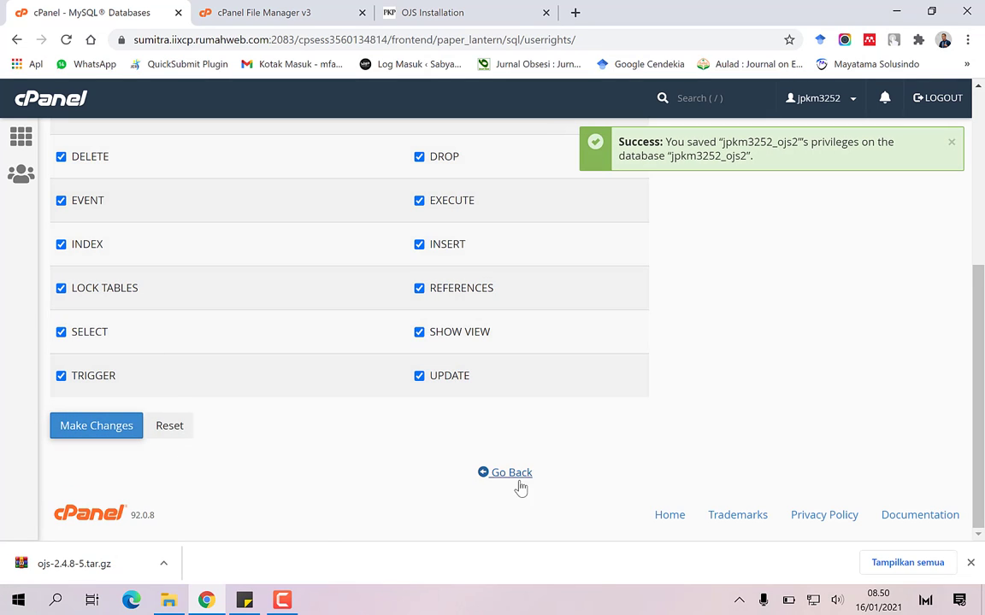
pyautogui.click(504, 472)
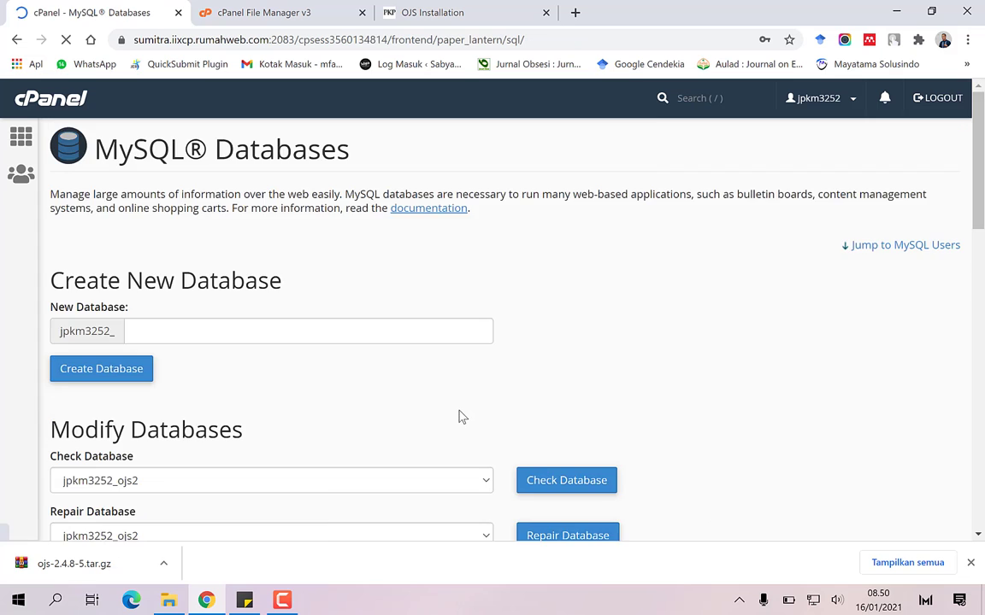
pyautogui.scroll(-1, 459, 416)
pyautogui.scroll(-3, 460, 416)
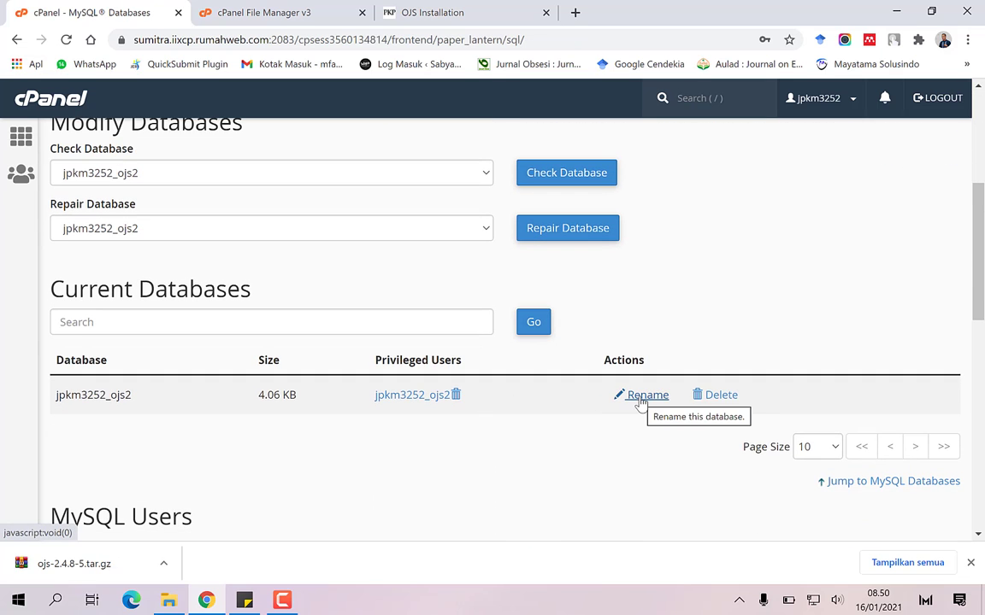
pyautogui.scroll(-8, 640, 402)
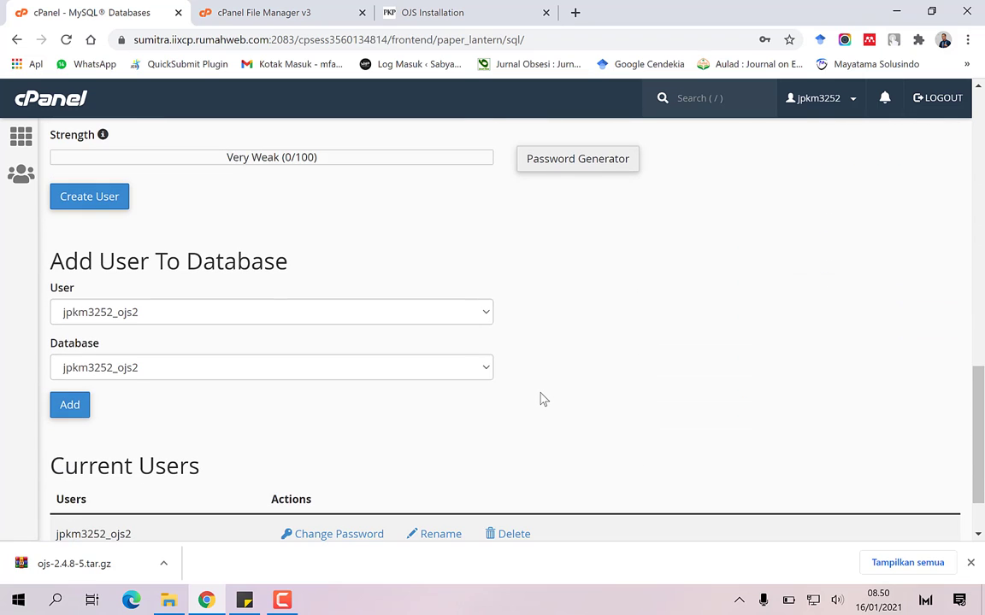
pyautogui.scroll(-1, 540, 399)
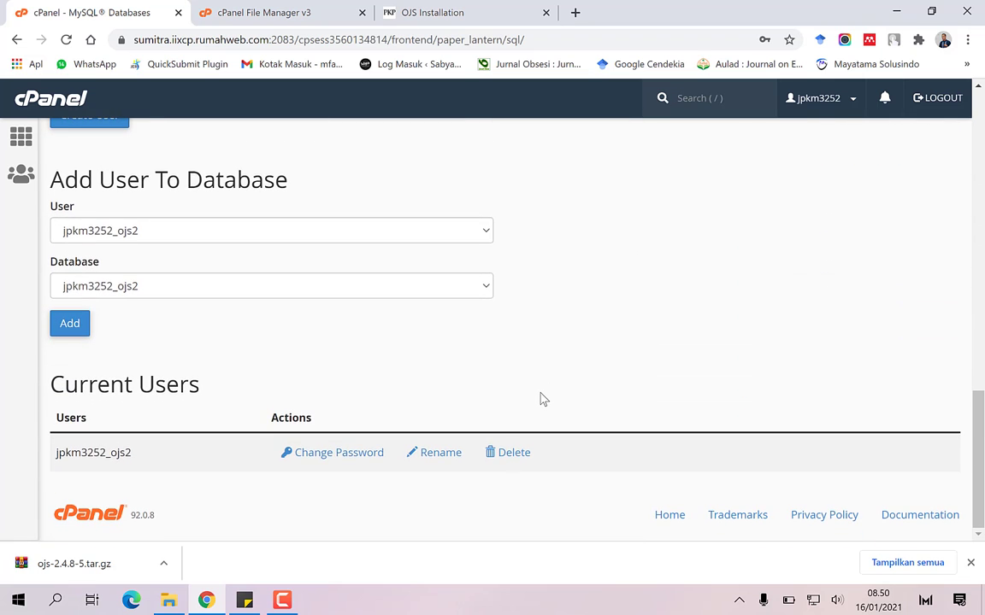
# Set a generated Very Strong (100/100) password for jpkm3252_ojs2, copying it first
pyautogui.click(354, 451)
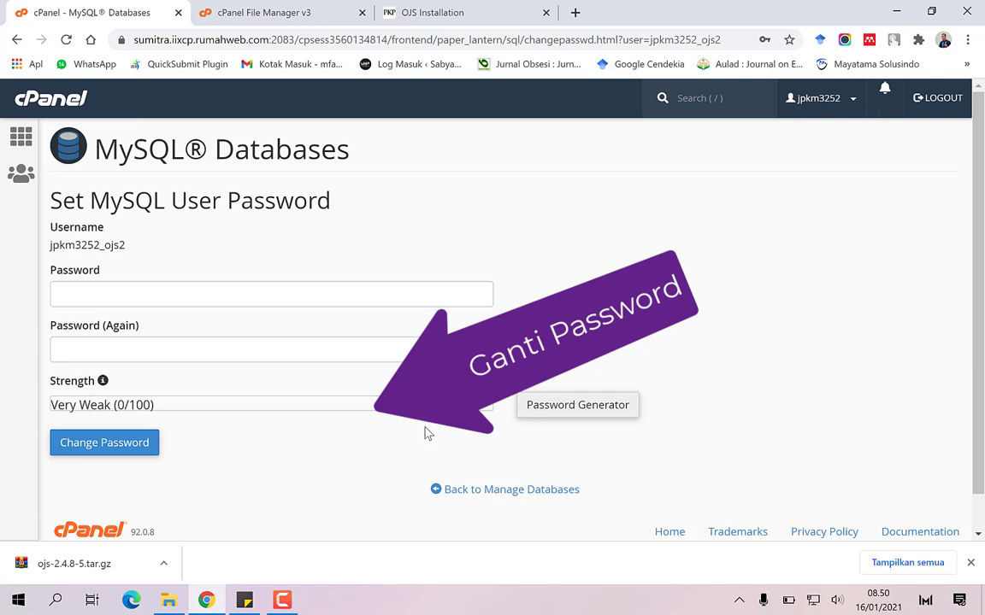
pyautogui.click(569, 409)
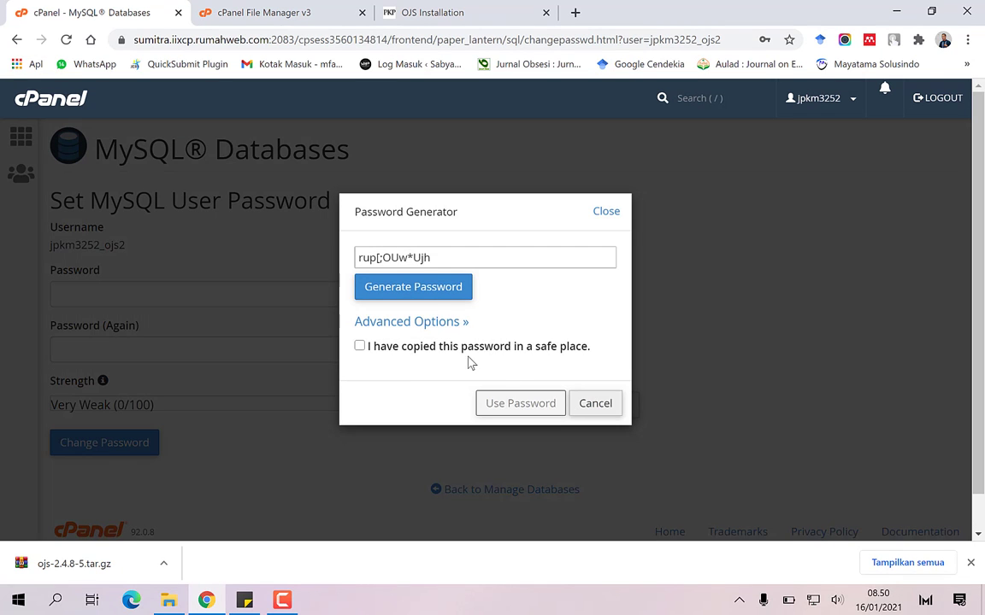
pyautogui.moveTo(434, 260); pyautogui.dragTo(351, 259)
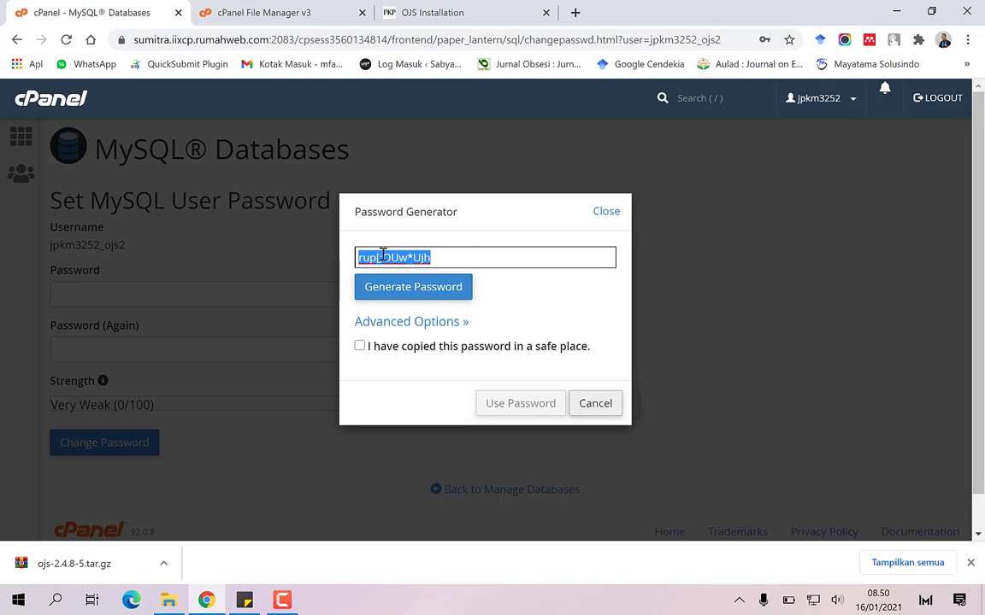
pyautogui.rightClick(383, 254)
pyautogui.click(416, 310)
pyautogui.click(360, 346)
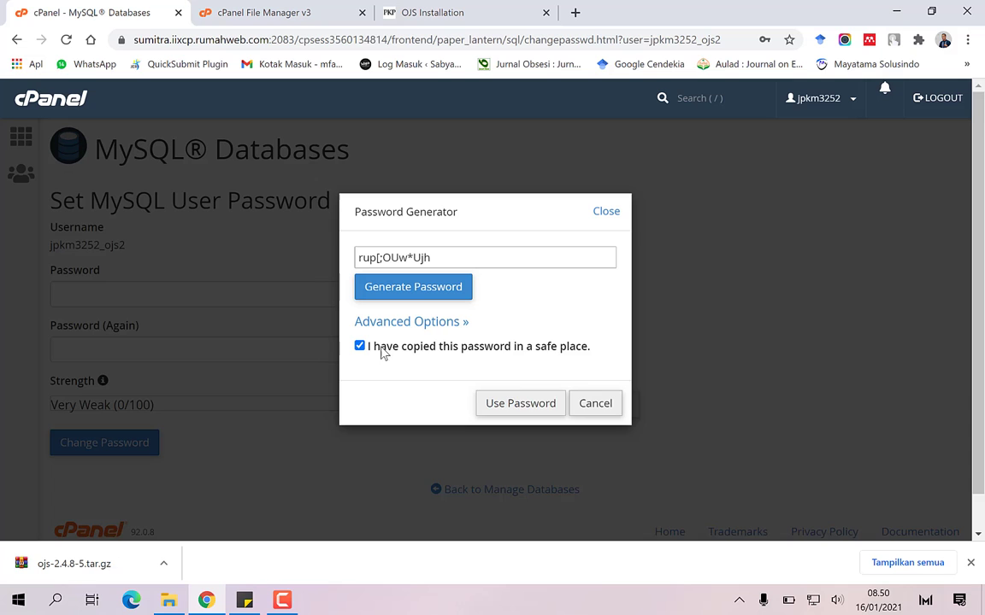
pyautogui.click(536, 405)
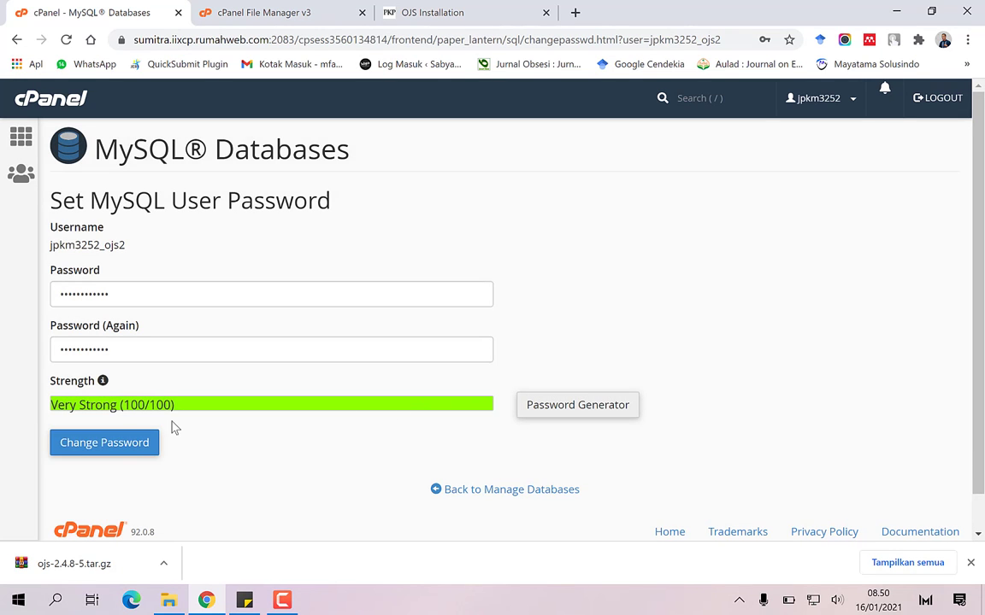
pyautogui.click(143, 442)
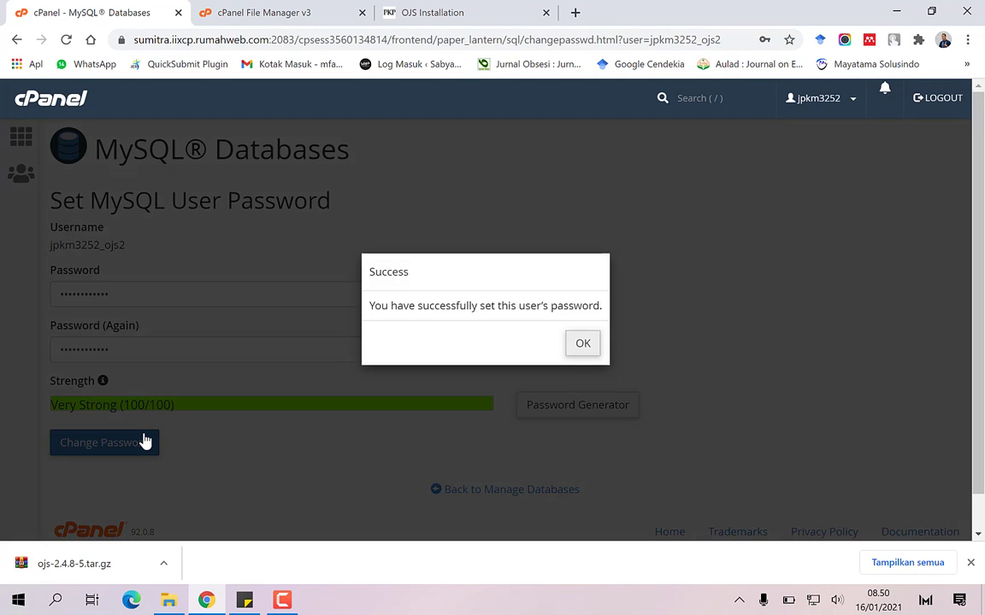
pyautogui.click(584, 344)
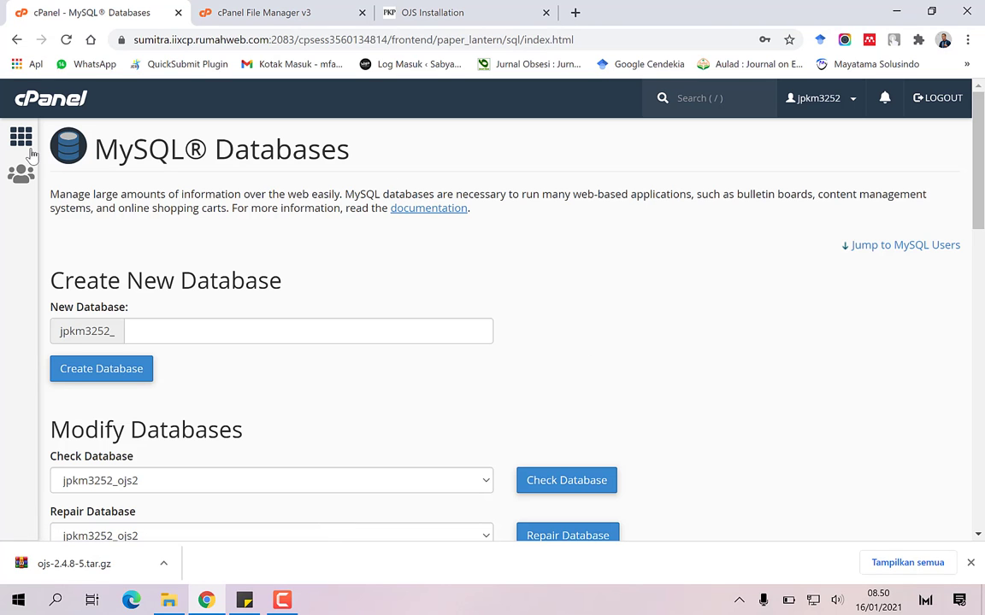
# Replace the database password on the OJS installation form with the newly generated one
pyautogui.click(21, 137)
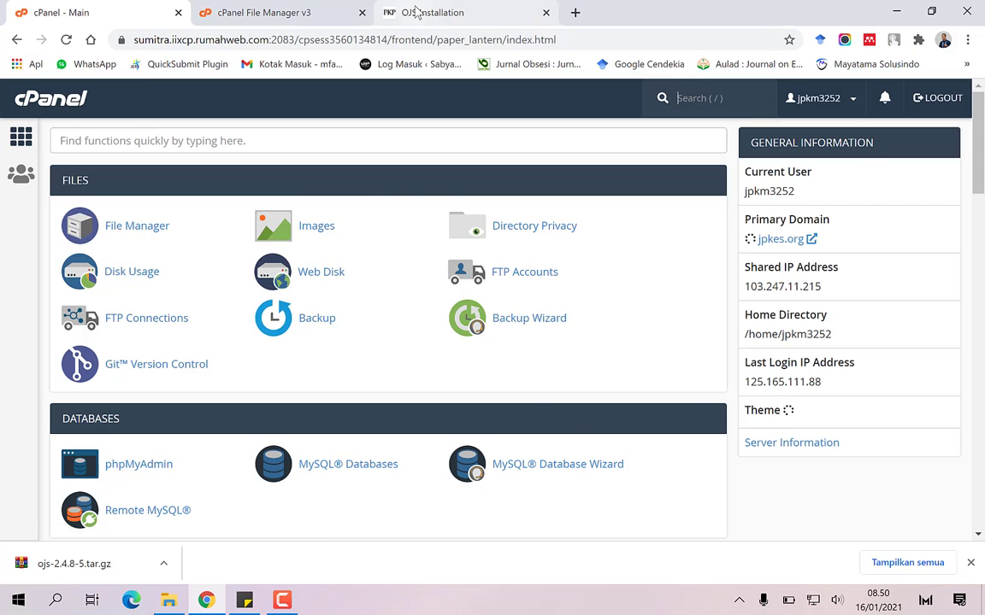
pyautogui.click(416, 12)
pyautogui.moveTo(294, 412); pyautogui.dragTo(226, 414)
pyautogui.press('BackSpace')
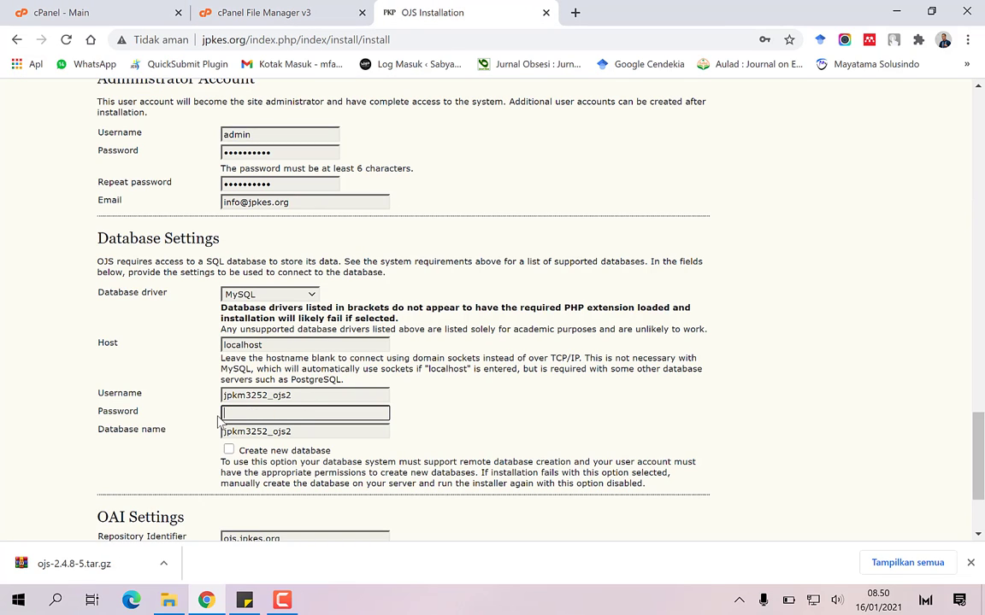
pyautogui.hotkey('ctrl', 'v')
pyautogui.click(203, 424)
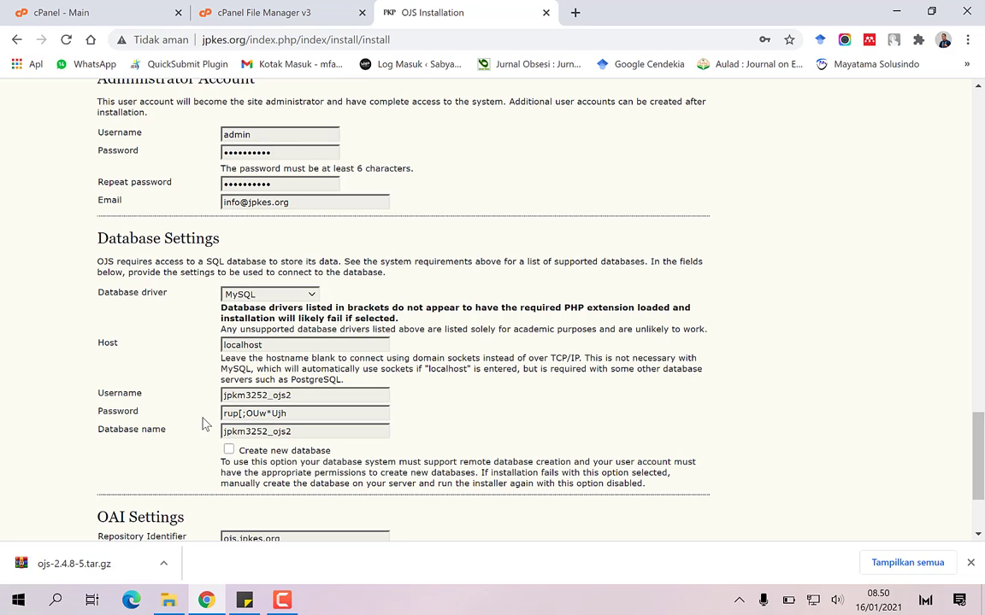
# Run the OJS installation and dismiss Chrome's password warning and update prompts
pyautogui.scroll(-3, 205, 424)
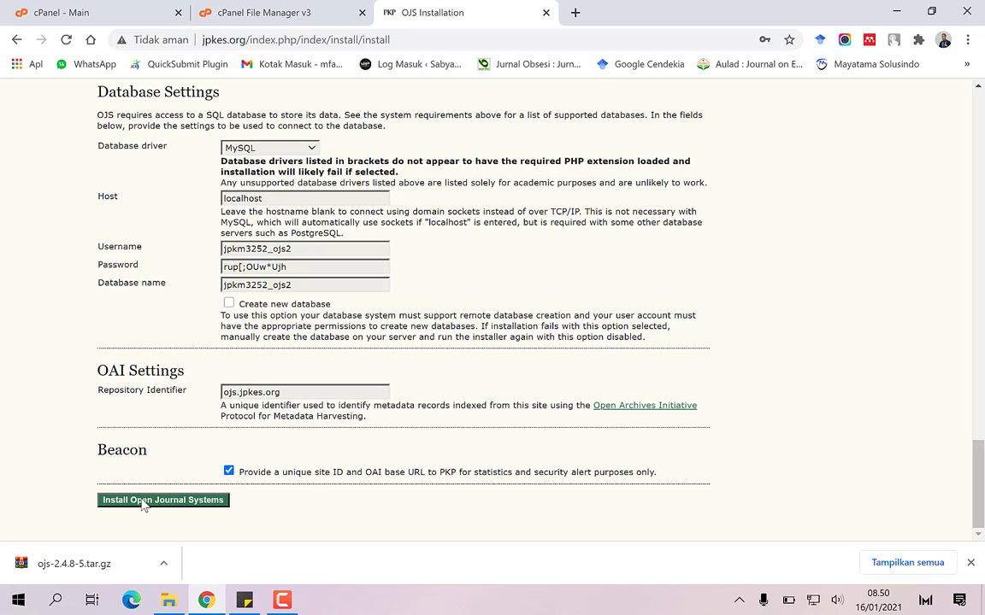
pyautogui.click(144, 501)
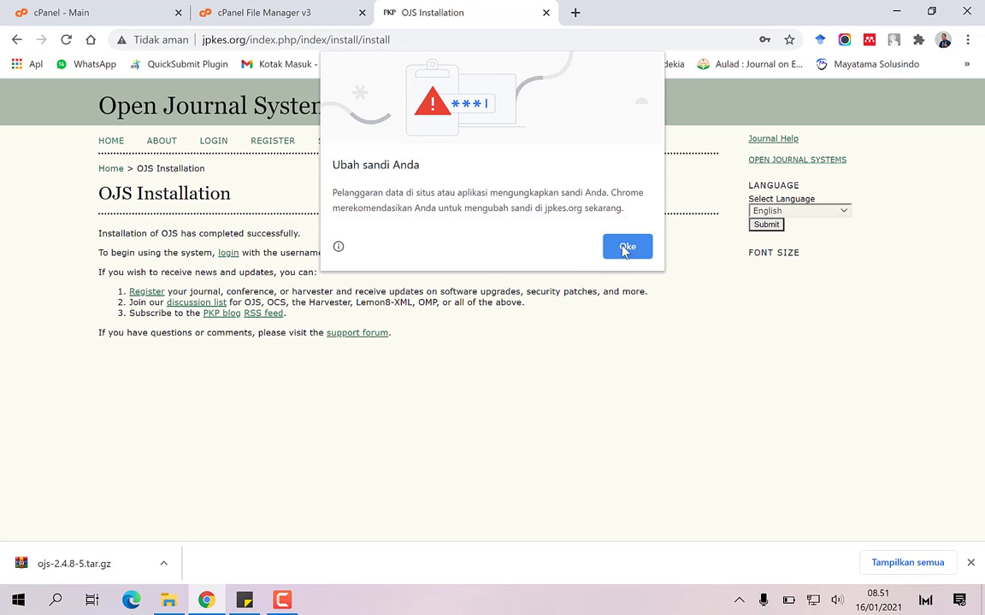
pyautogui.click(627, 247)
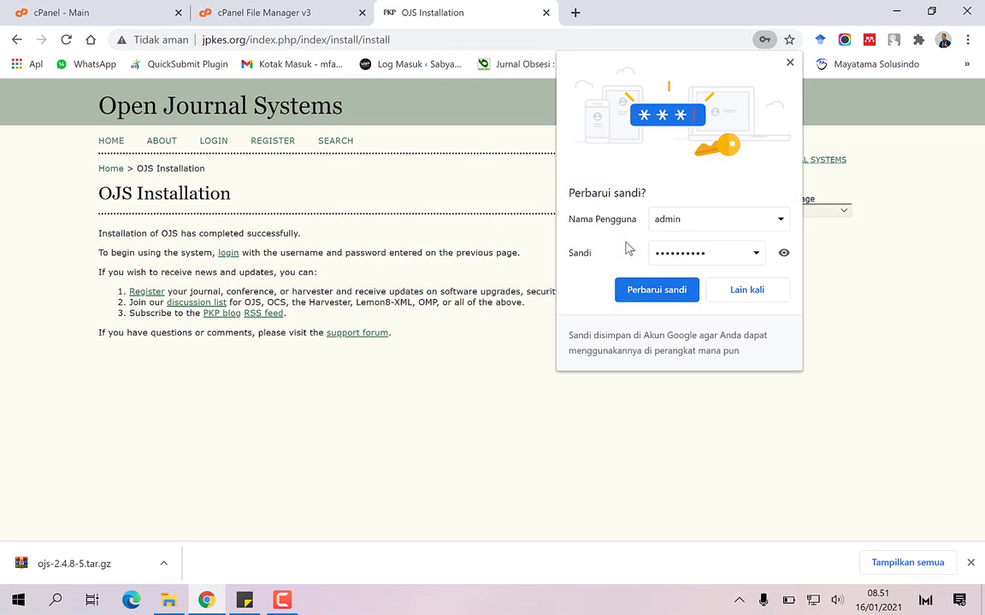
pyautogui.click(790, 65)
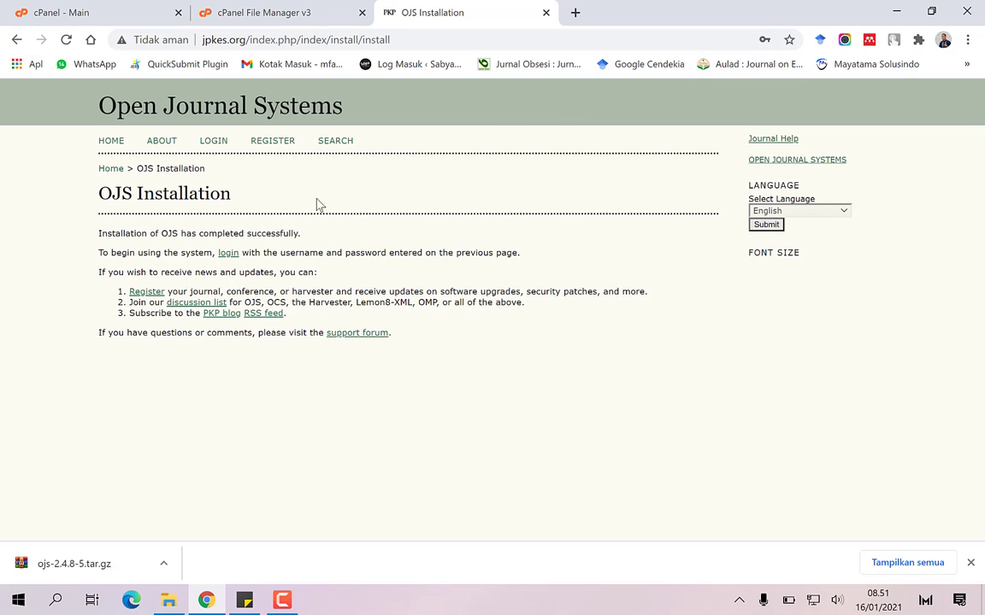
# Log in to OJS with the admin username and password, dismissing Chrome's password prompts
pyautogui.click(227, 253)
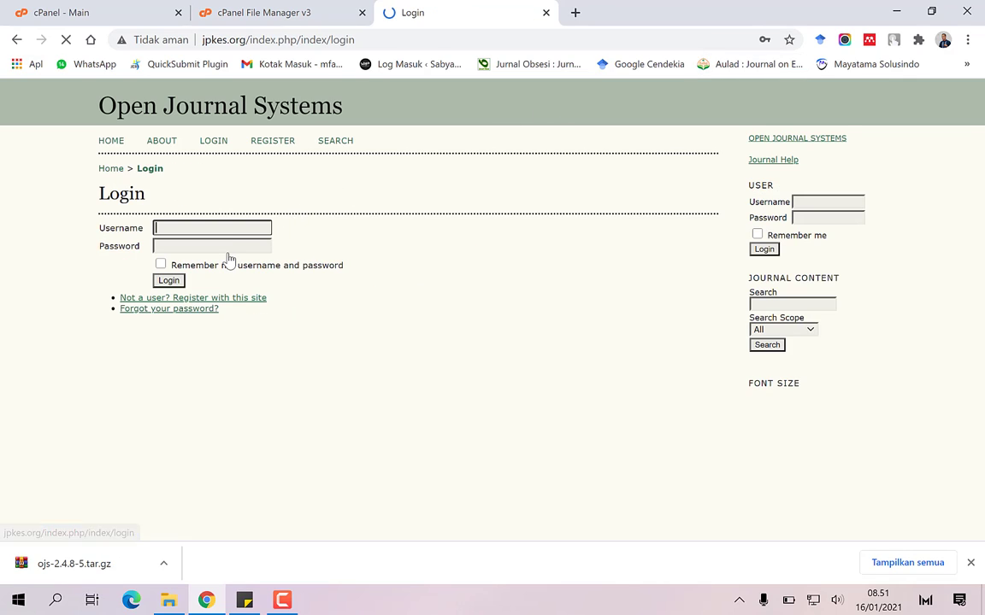
pyautogui.click(236, 225)
pyautogui.write('a')
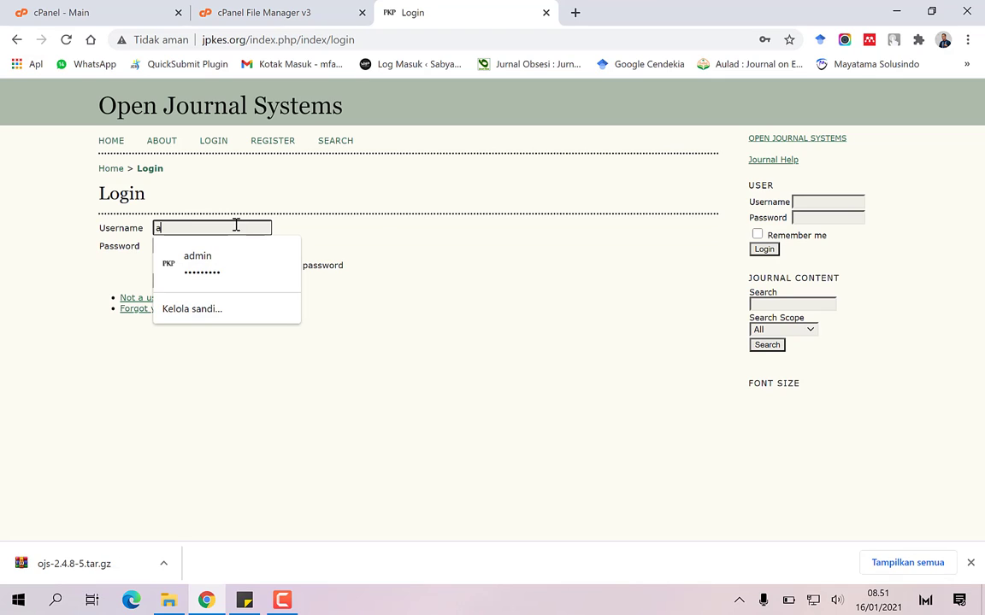
pyautogui.write('dmin')
pyautogui.press('Tab')
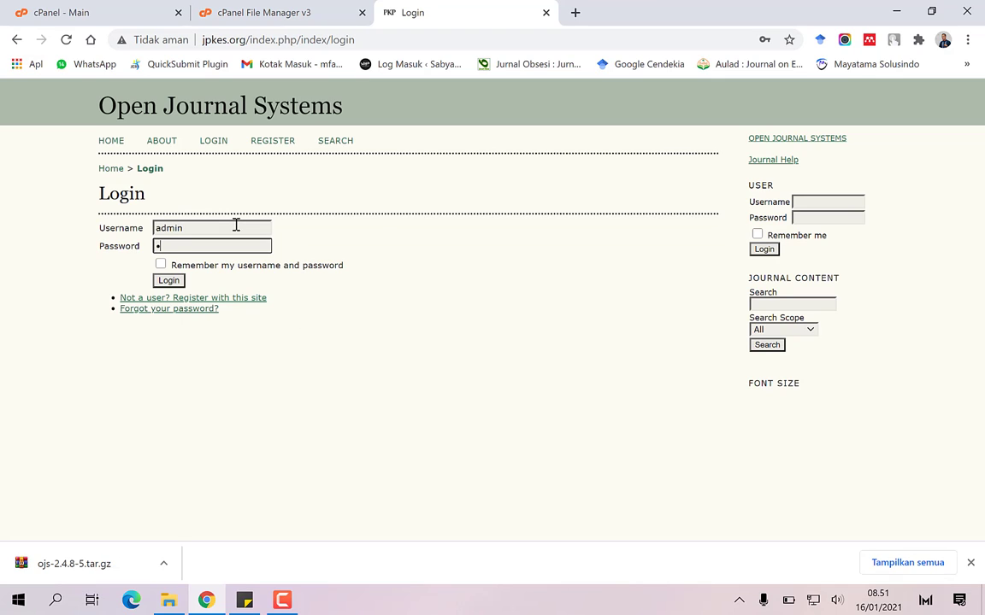
pyautogui.write('•••••••••')
pyautogui.click(167, 281)
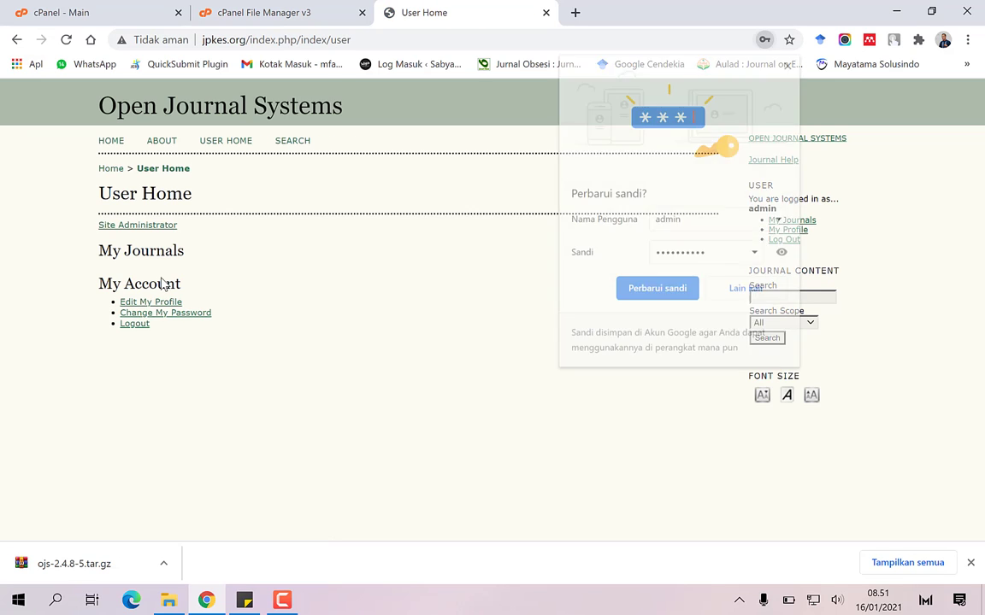
pyautogui.click(615, 248)
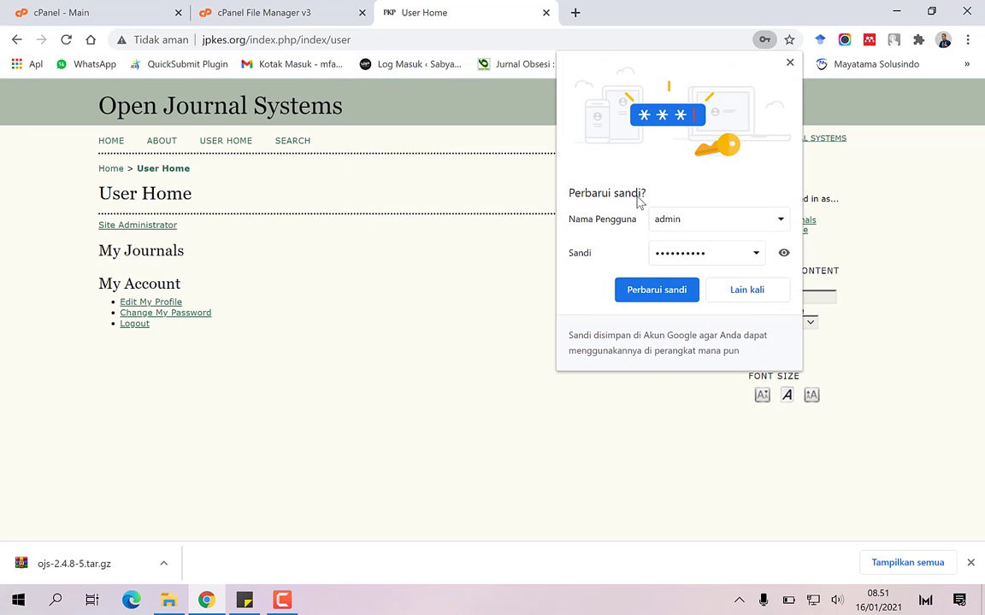
pyautogui.click(792, 64)
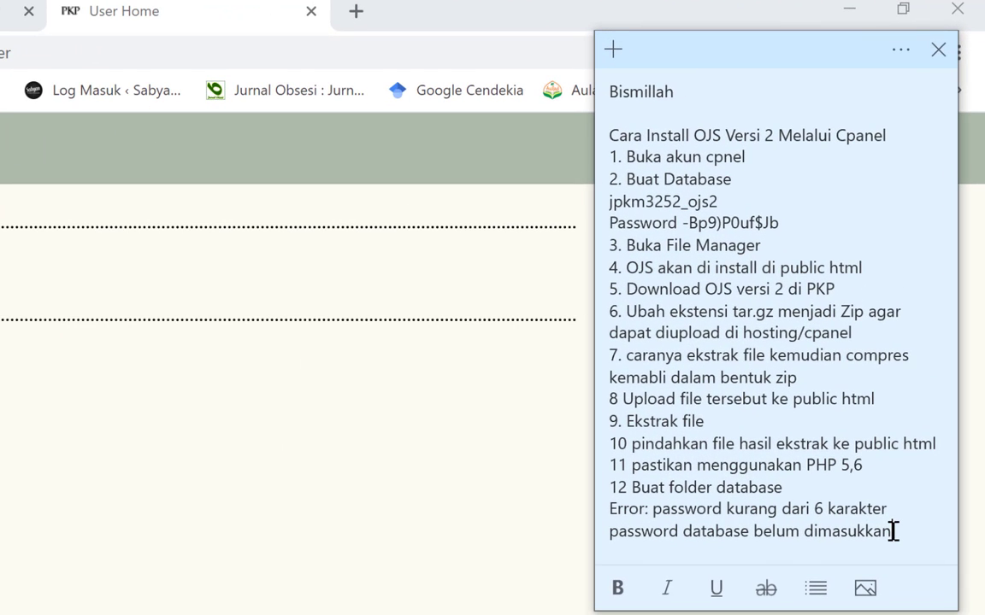
# Add note lines '13 OJS 2 sudah berhasil di install' and '14. lakukan perubahan sederhana untuk memastikan OJS dapat diakses dengan lancar'
pyautogui.click(891, 531)
pyautogui.press('Return')
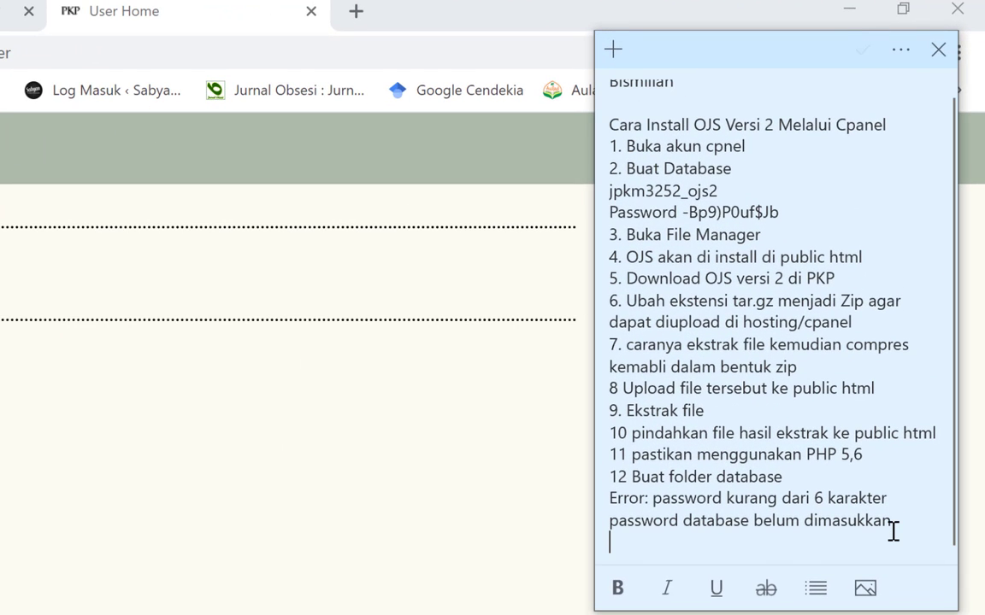
pyautogui.write('13 ')
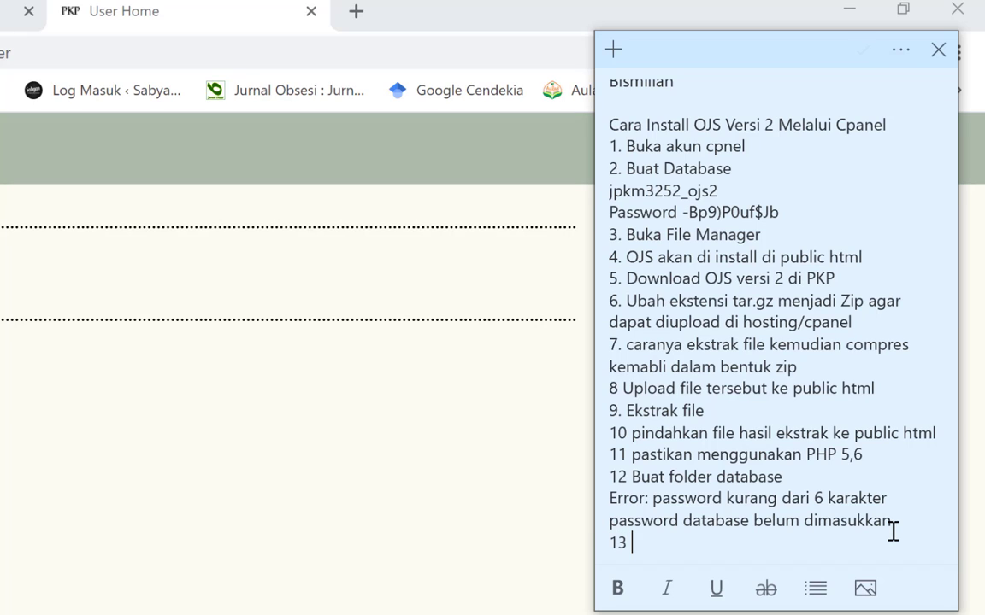
pyautogui.write('OJS 2 sudah berh')
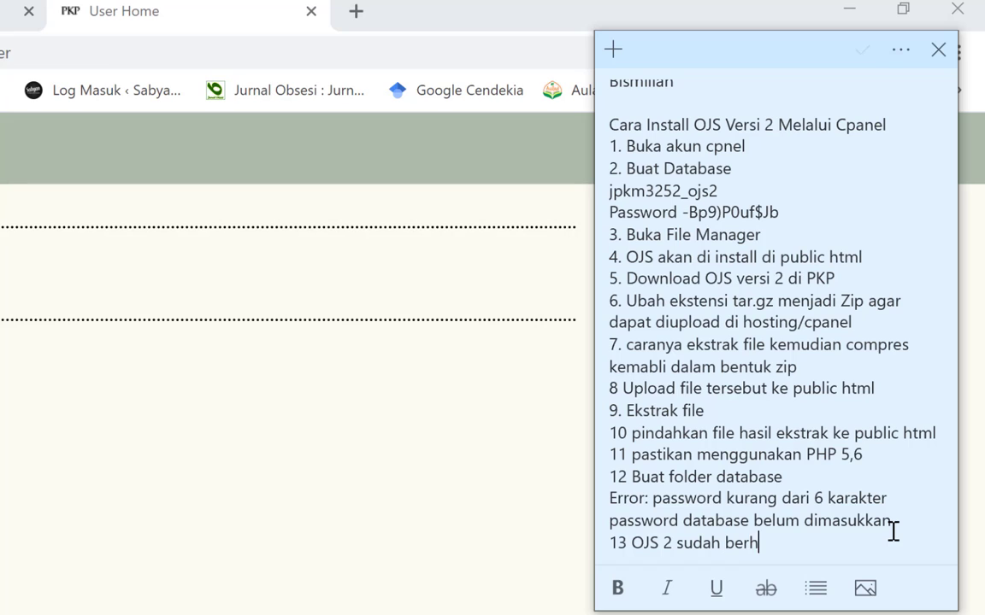
pyautogui.write('asil di install')
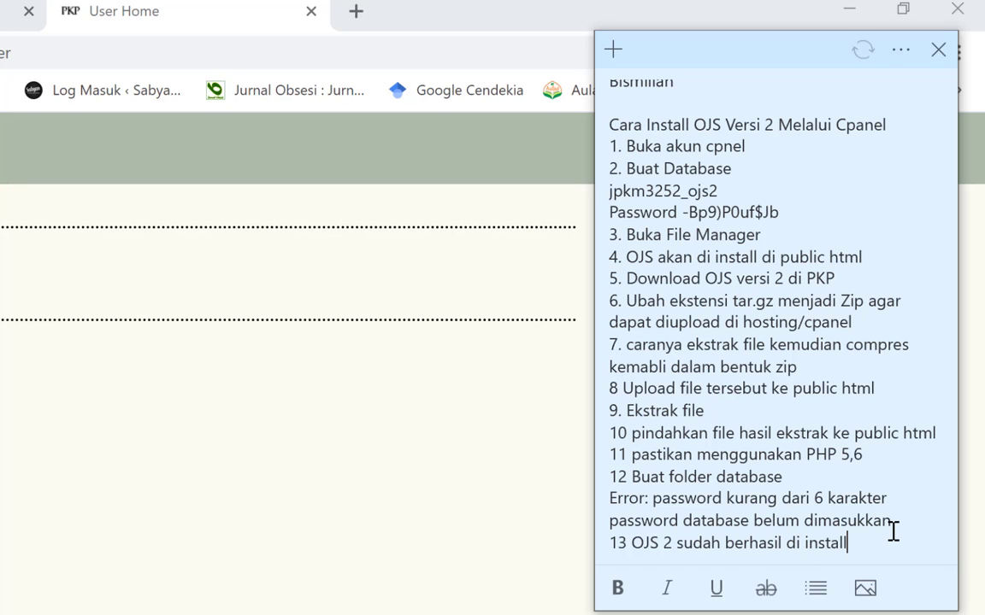
pyautogui.press('Return')
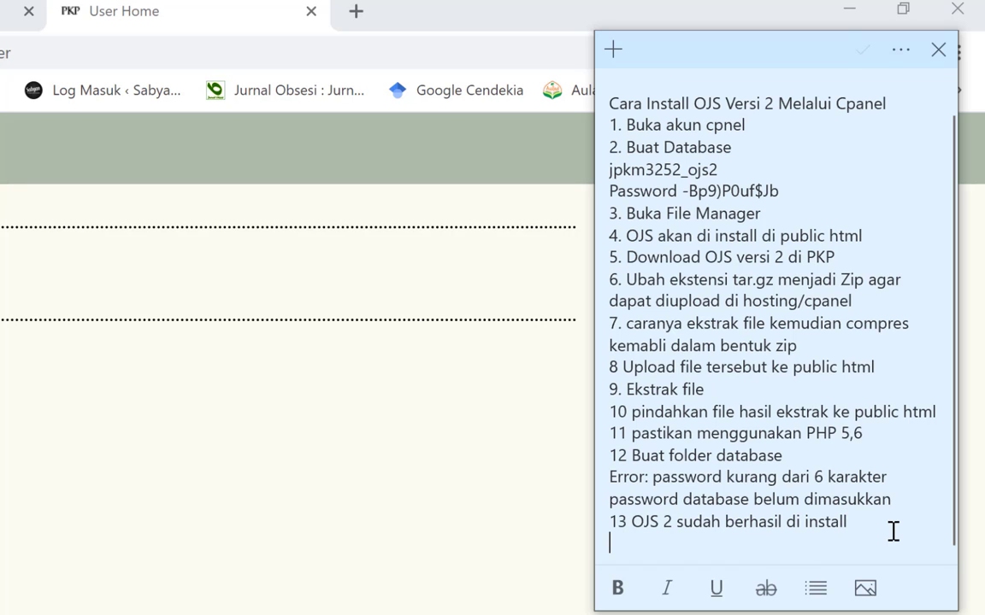
pyautogui.write('14.')
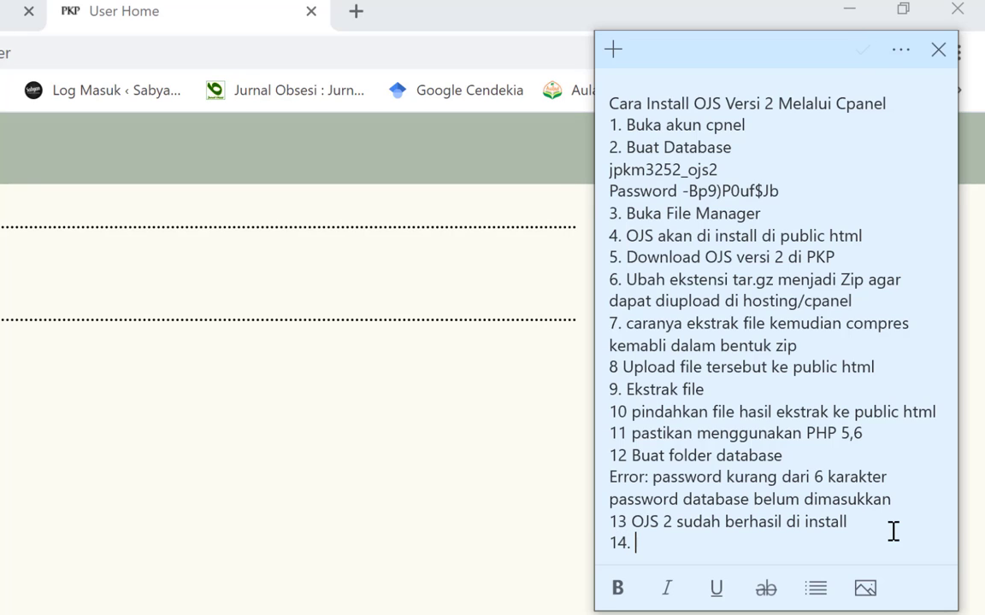
pyautogui.write(' lakukan per')
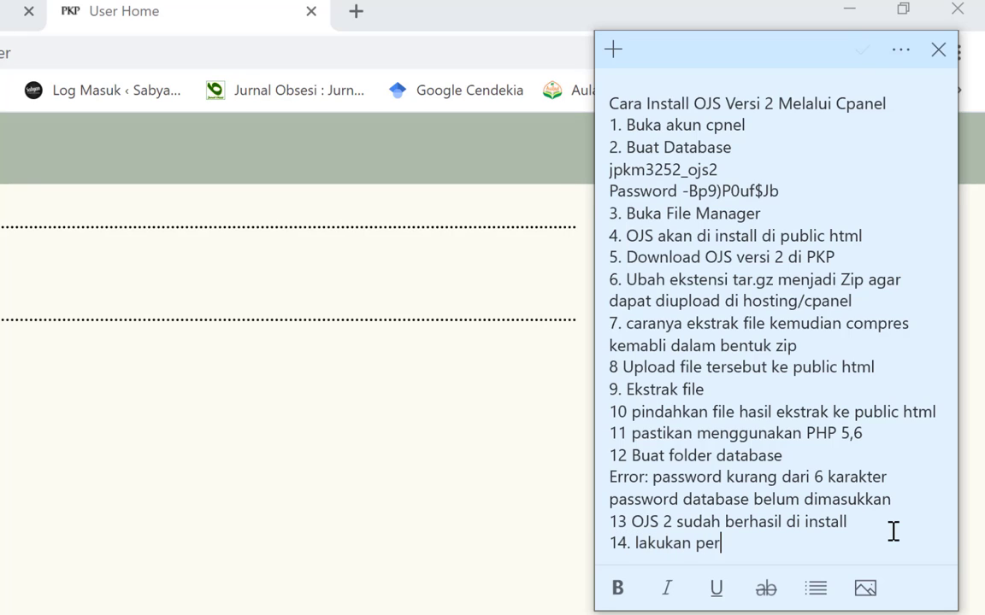
pyautogui.write('ubahan se')
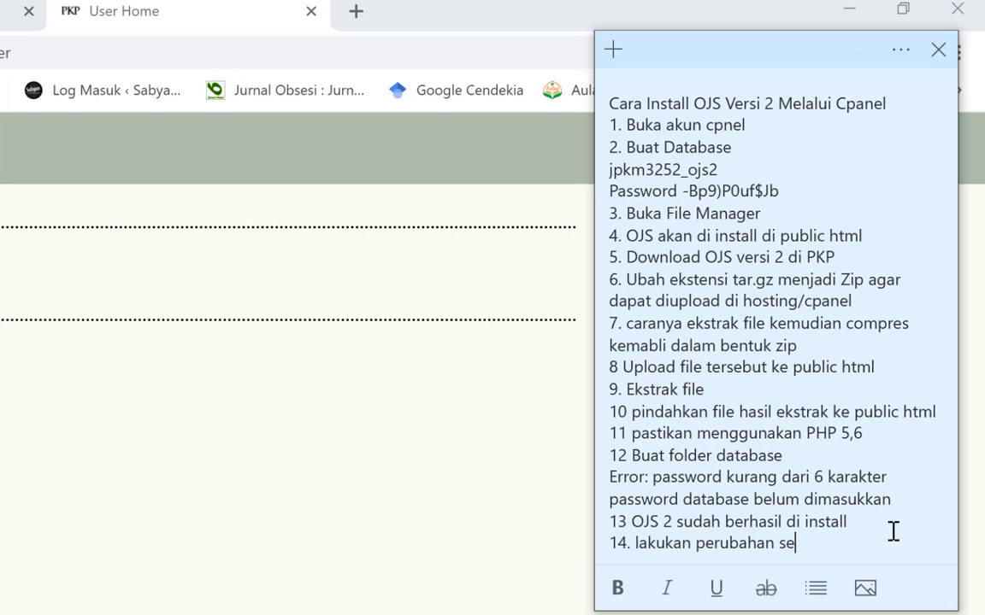
pyautogui.write('derhana u')
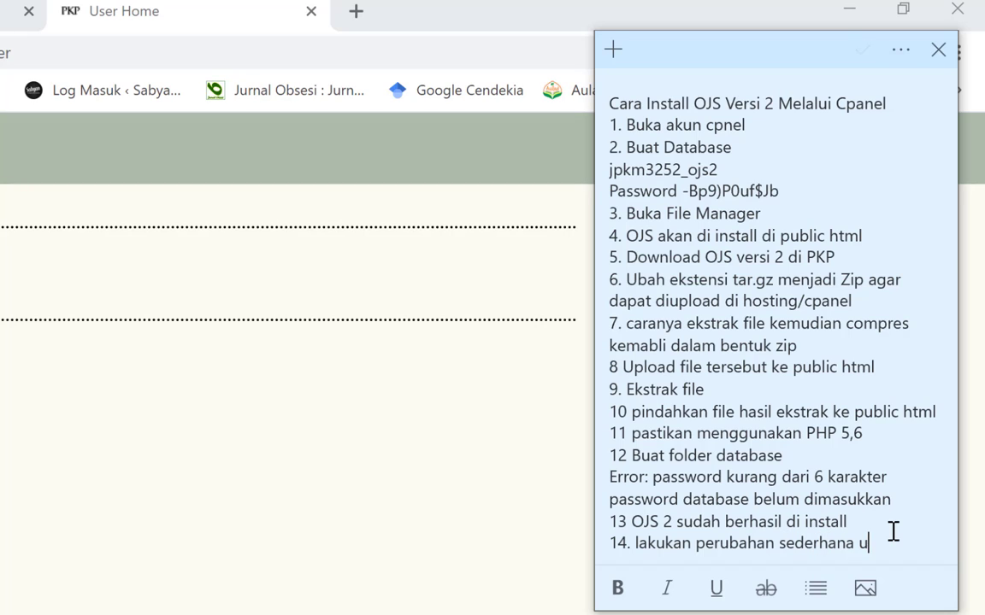
pyautogui.write('ntuk memasti')
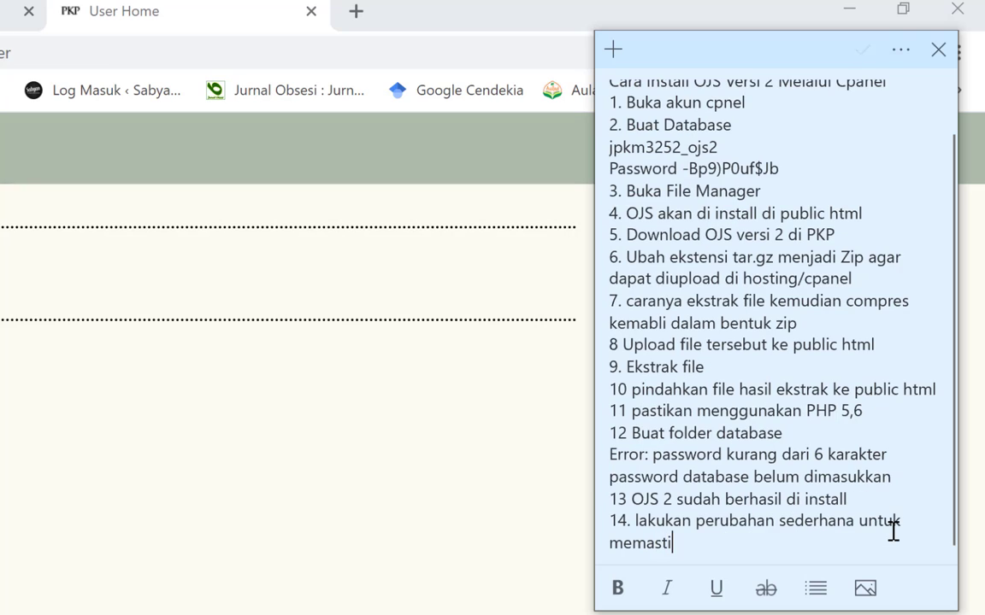
pyautogui.write('ka')
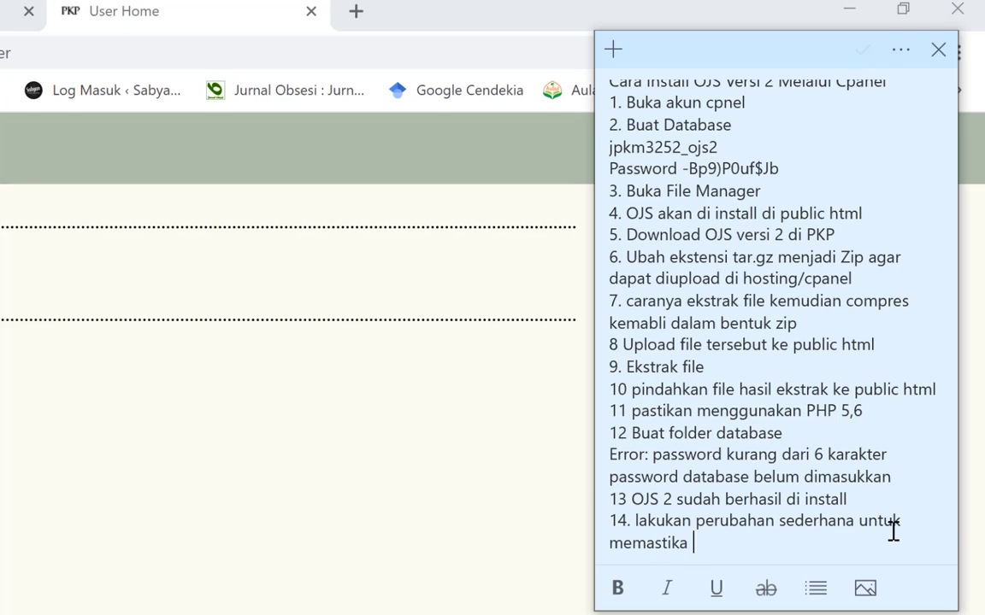
pyautogui.write('PJS')
pyautogui.press('BackSpace')
pyautogui.press('BackSpace')
pyautogui.press('BackSpace')
pyautogui.write('OJS dapat dia')
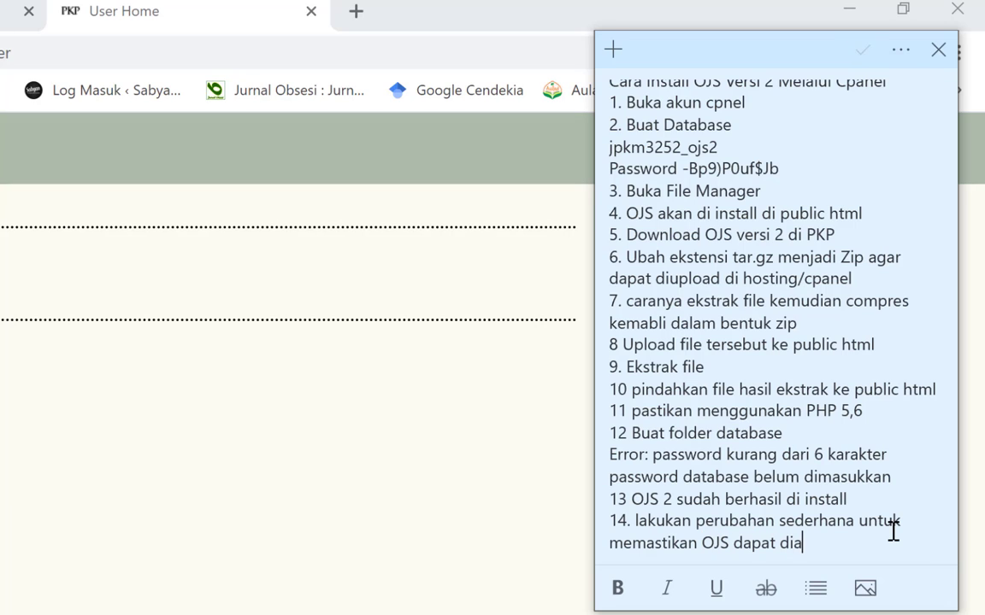
pyautogui.write('kses dengan')
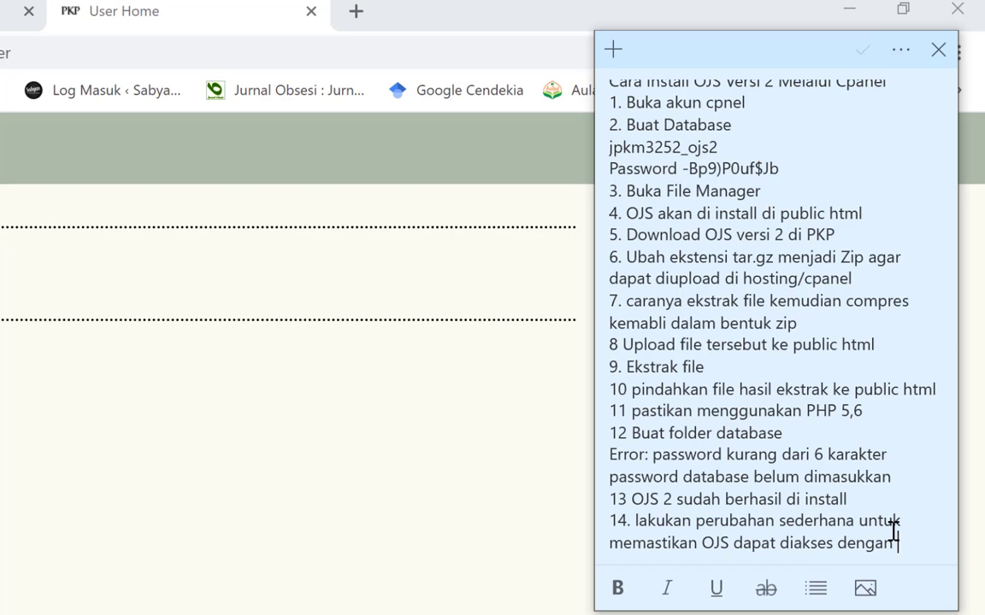
pyautogui.write(' lancar')
# Continue step 14 with 'pertama non aktifkan cek IP' so OJS works via internet from HP
pyautogui.press('Return')
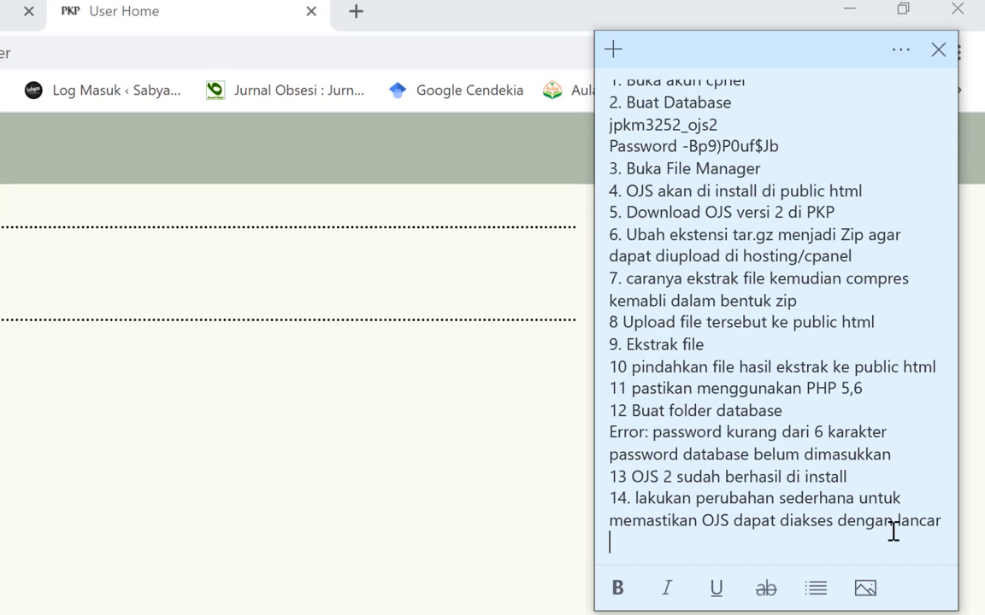
pyautogui.write('pertama non aktif')
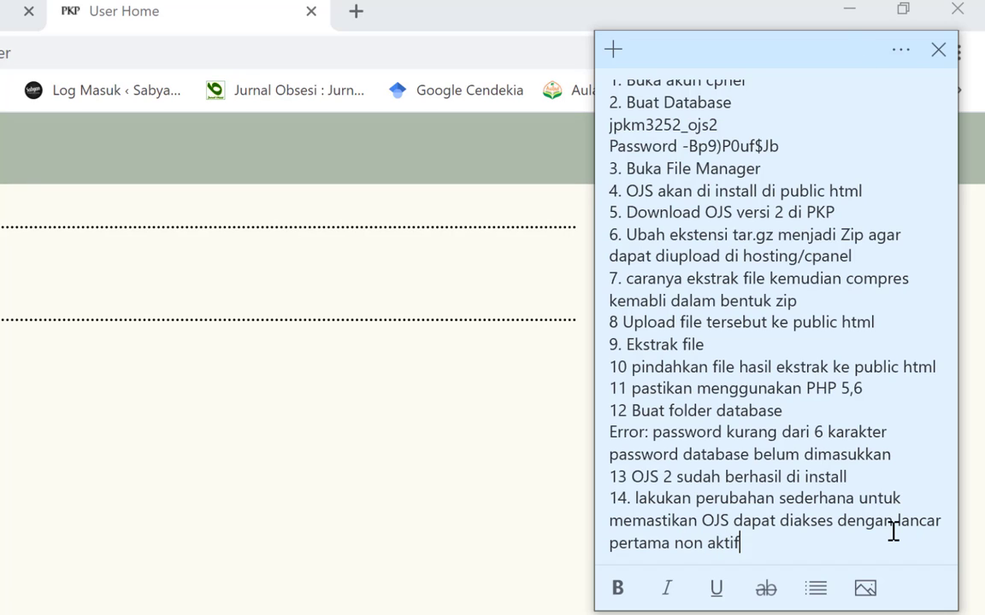
pyautogui.write('kan cek IP agar d')
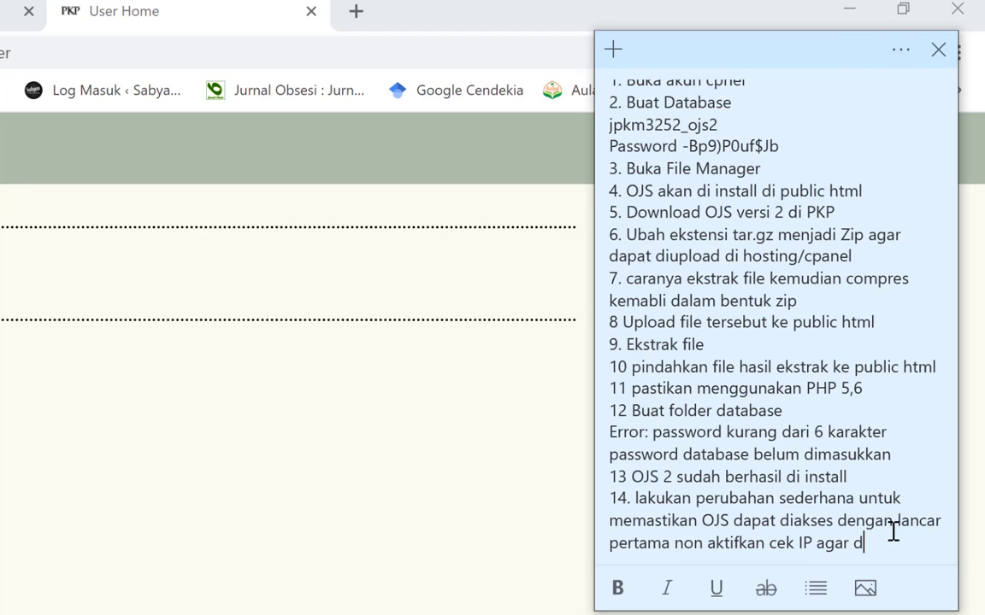
pyautogui.write('apat diak')
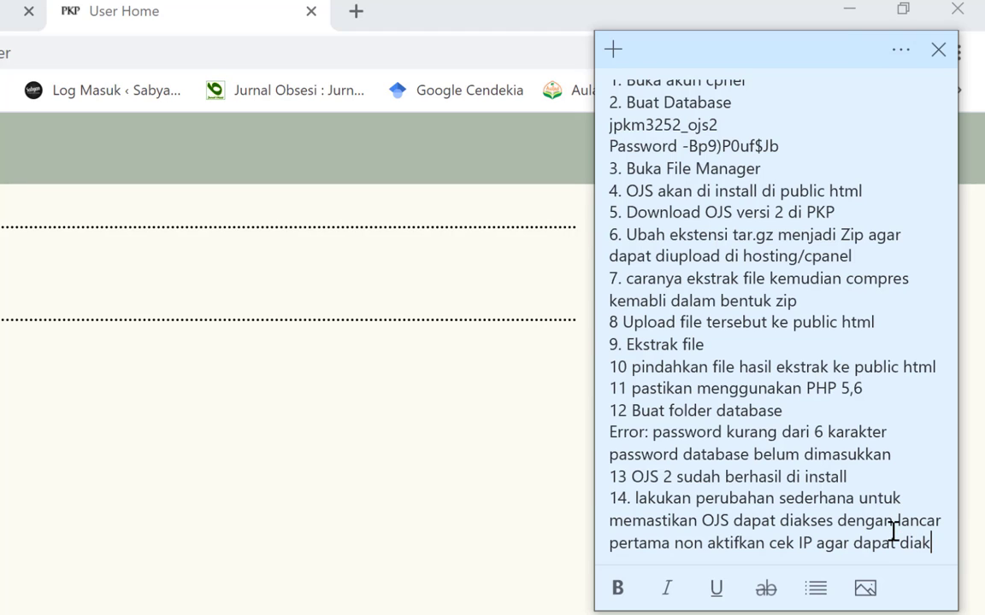
pyautogui.write('ses dengan enggu')
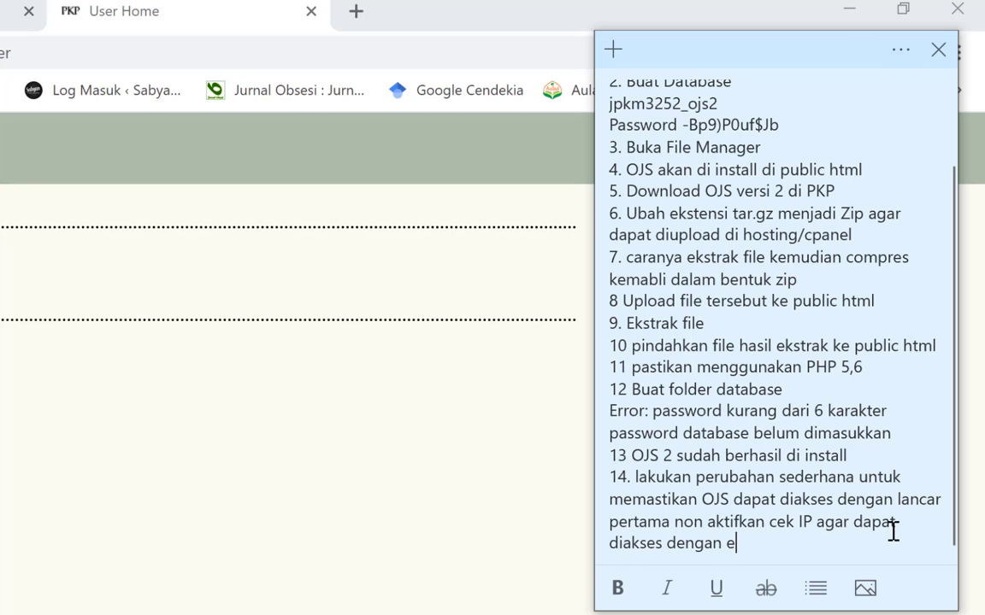
pyautogui.press('BackSpace')
pyautogui.press('BackSpace')
pyautogui.press('BackSpace')
pyautogui.press('BackSpace')
pyautogui.press('BackSpace')
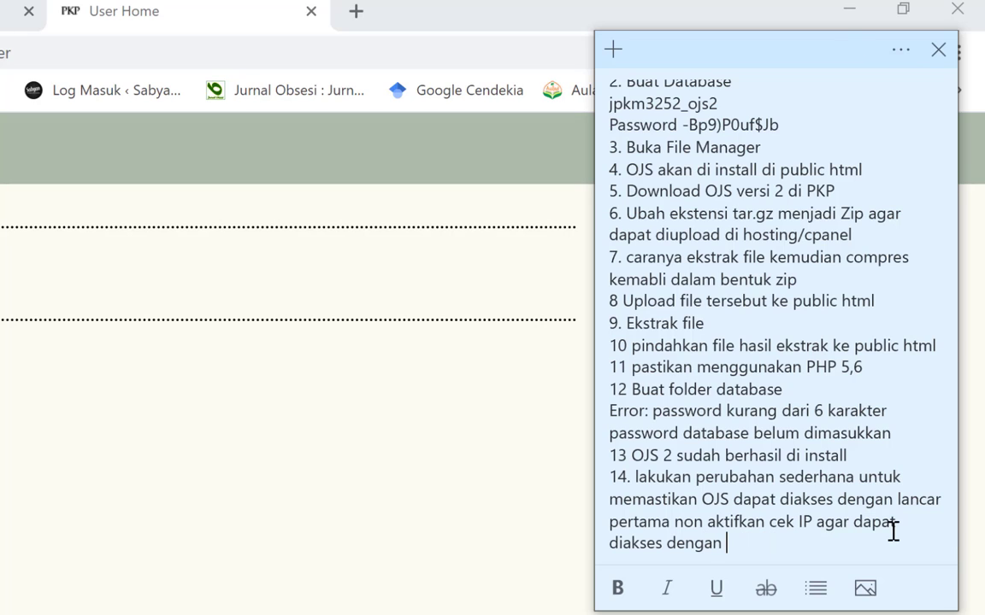
pyautogui.write('menggunakan ')
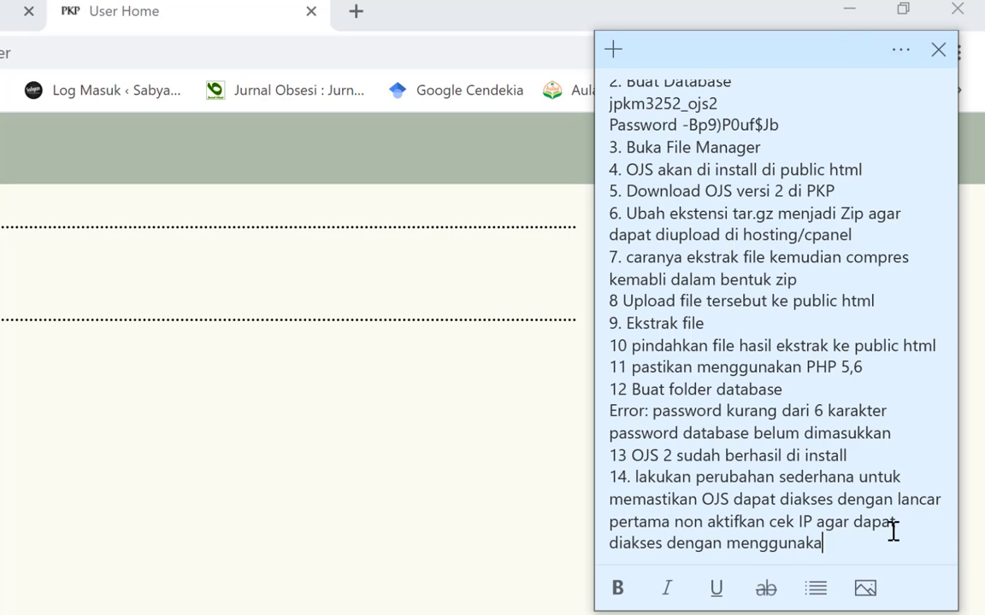
pyautogui.write('internet dari HP')
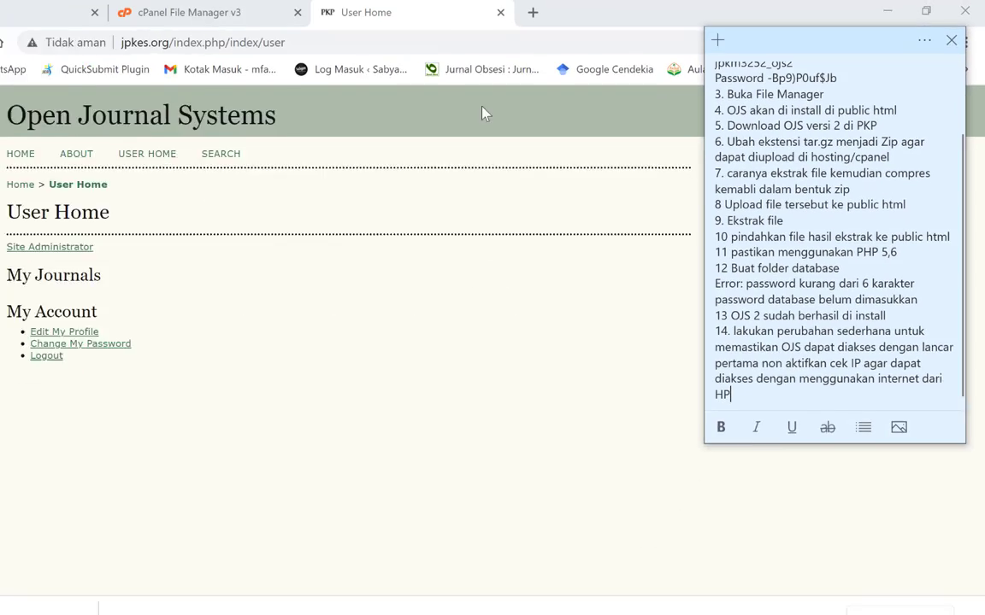
# Open config.inc.php from the public_html folder in File Manager's editor
pyautogui.click(214, 10)
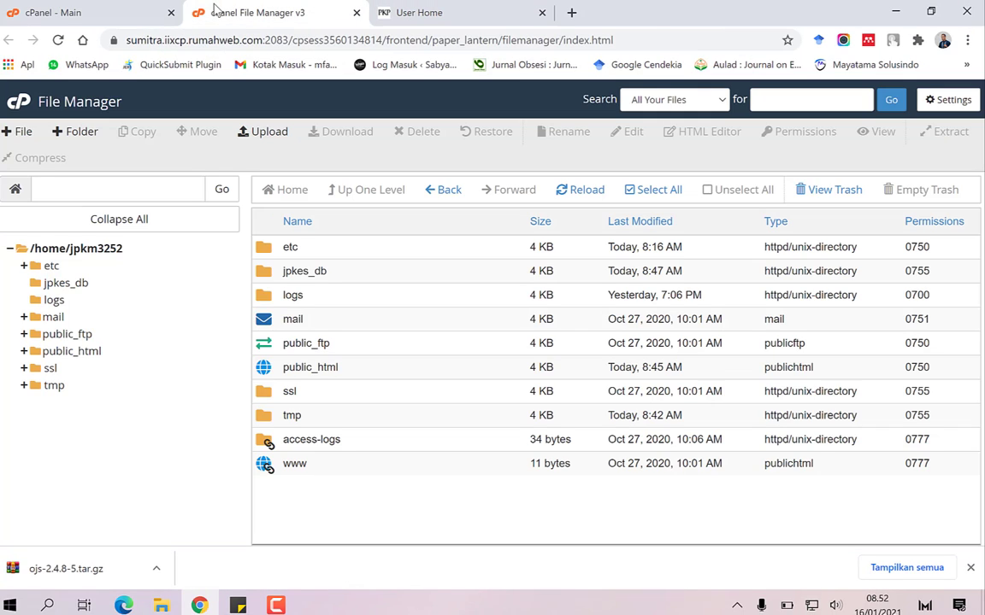
pyautogui.click(81, 354)
pyautogui.scroll(-4, 322, 369)
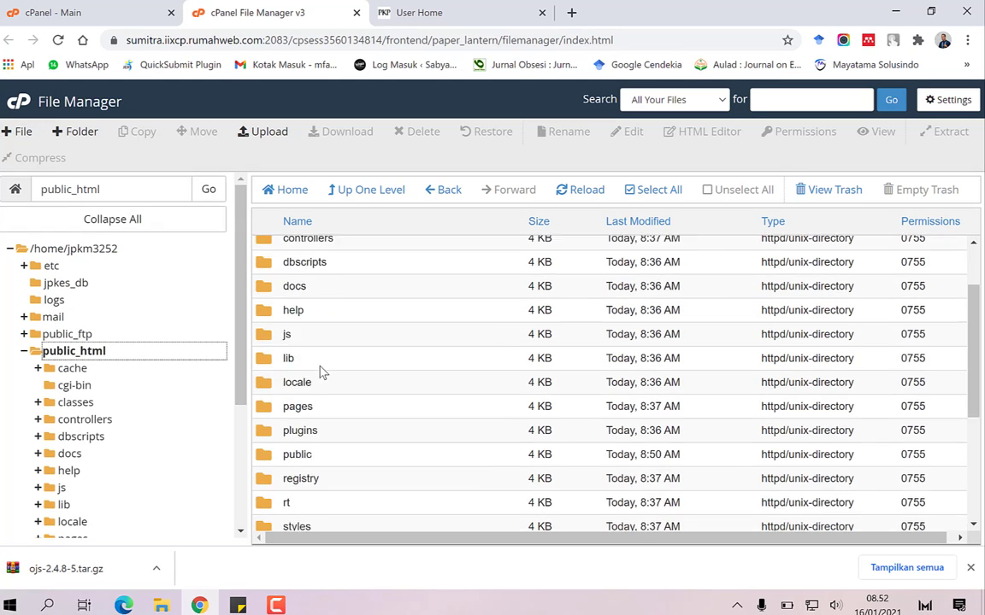
pyautogui.click(265, 380)
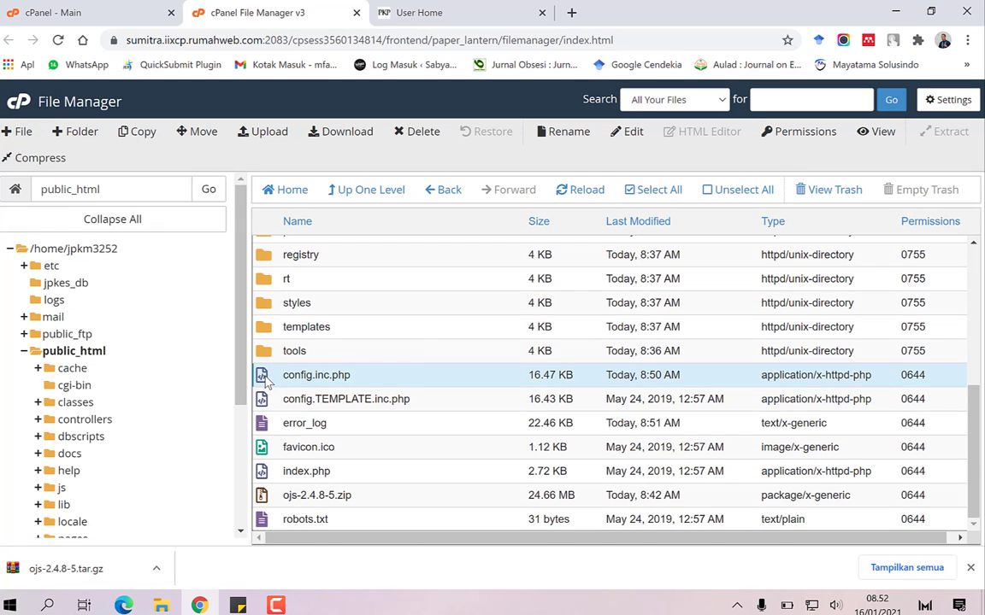
pyautogui.rightClick(265, 380)
pyautogui.click(297, 386)
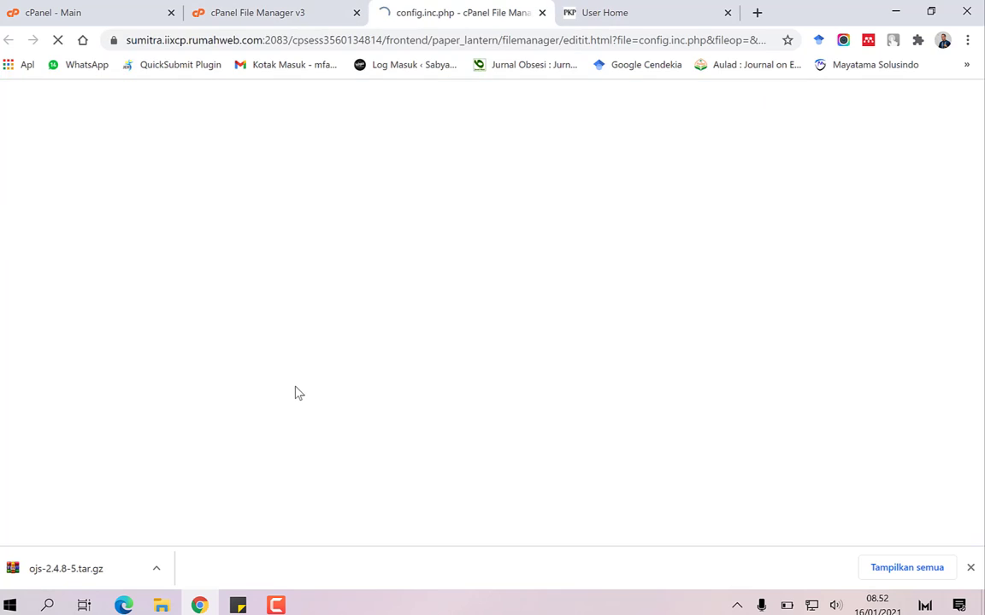